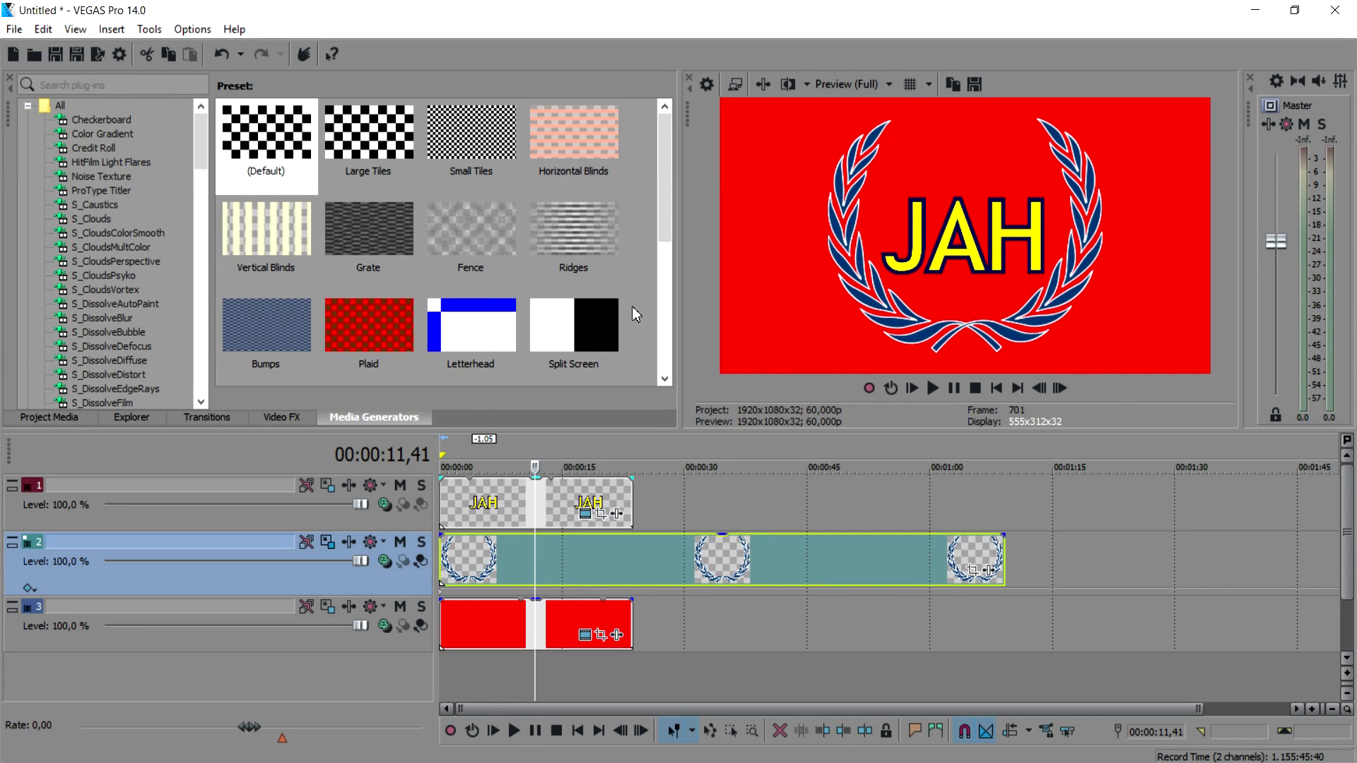
Step: Select the red background track in the finished logo demo
{"action": "left_click", "coordinate": [570, 603]}
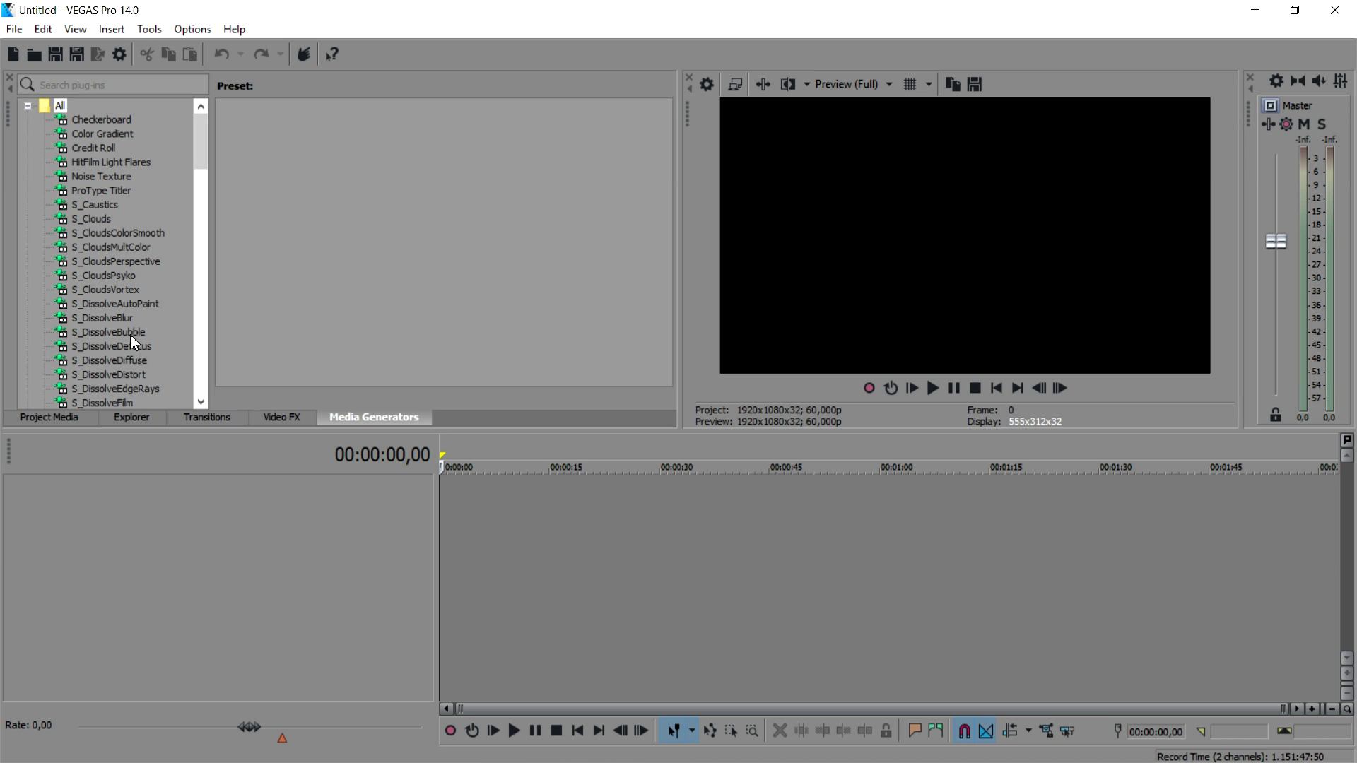
Step: Drop a Titles & Text generator on the timeline and extend its event back to 0:00
{"action": "scroll", "coordinate": [130, 334], "scroll_direction": "down", "scroll_amount": 10}
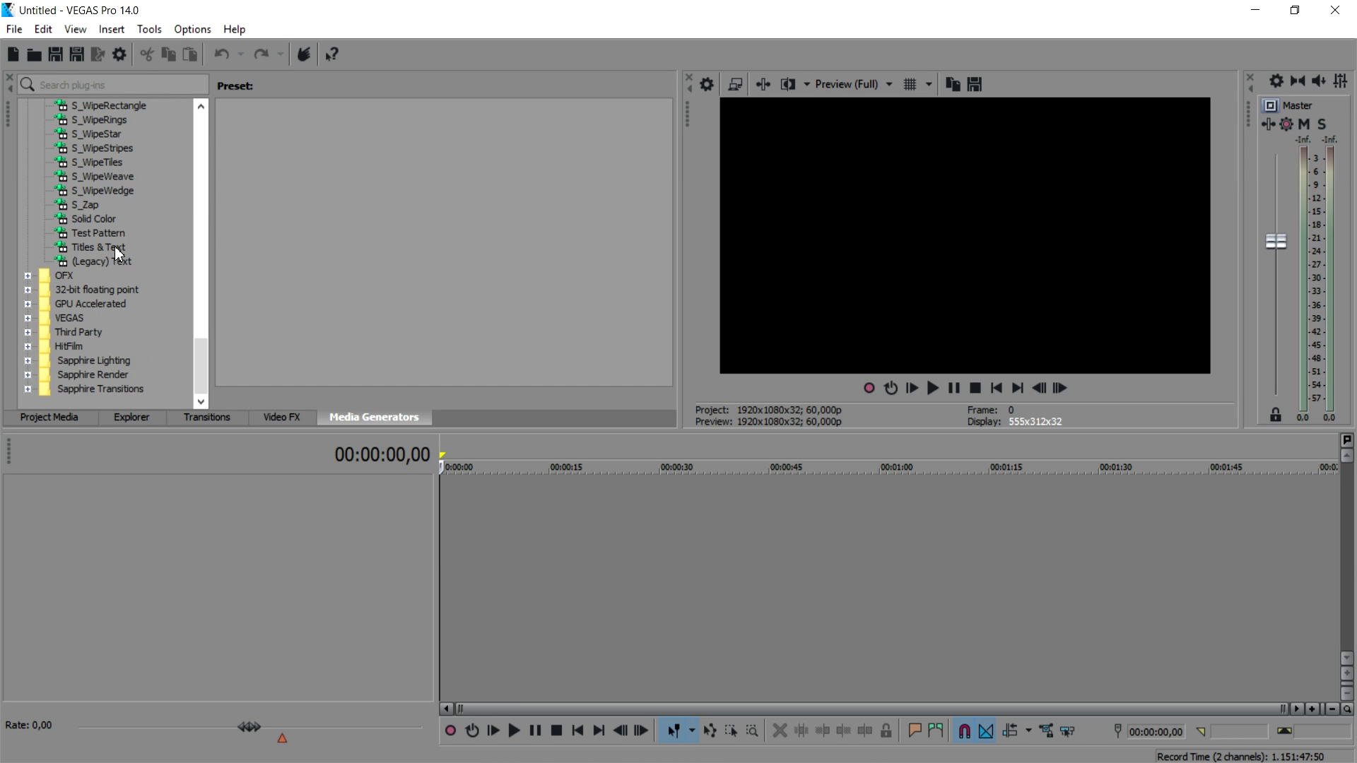
{"action": "left_click_drag", "start_coordinate": [112, 249], "coordinate": [510, 519]}
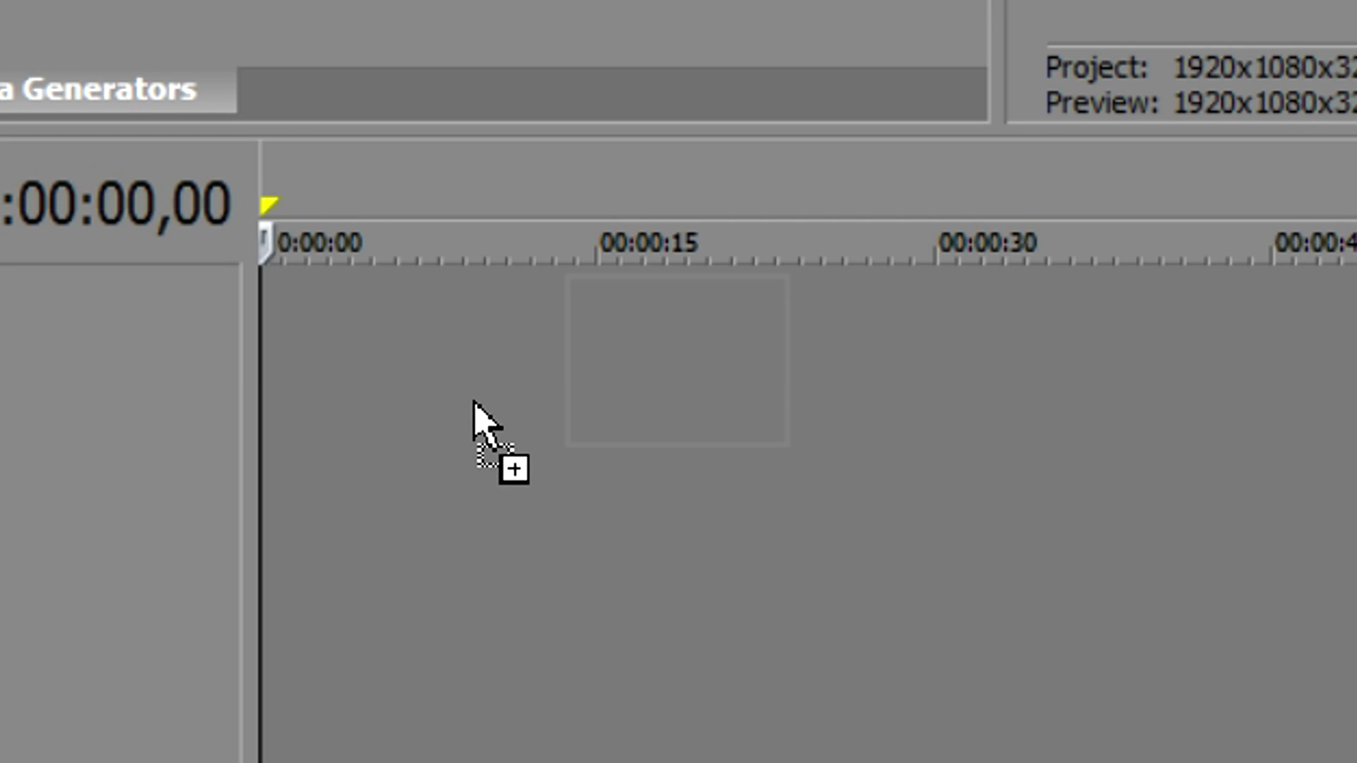
{"action": "left_click_drag", "start_coordinate": [474, 403], "coordinate": [709, 273]}
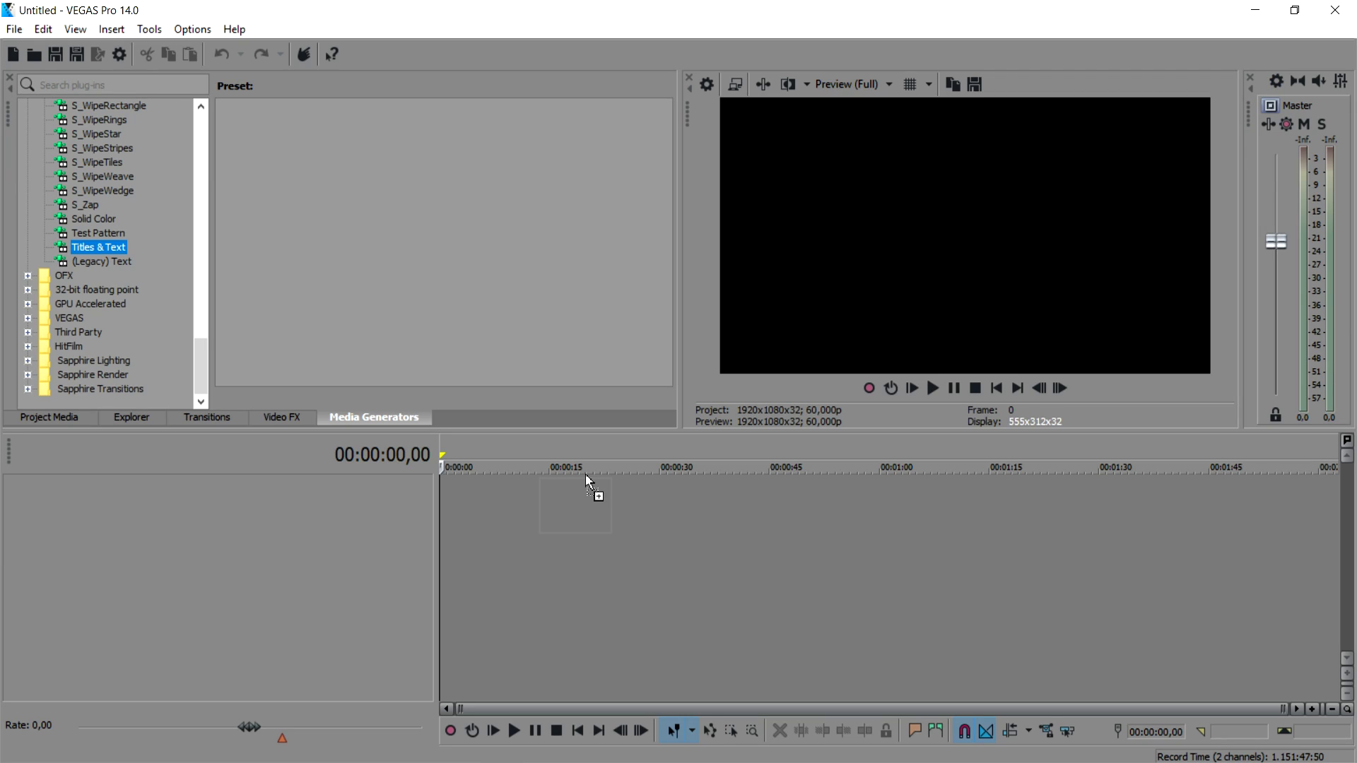
{"action": "left_click_drag", "start_coordinate": [586, 482], "coordinate": [621, 494]}
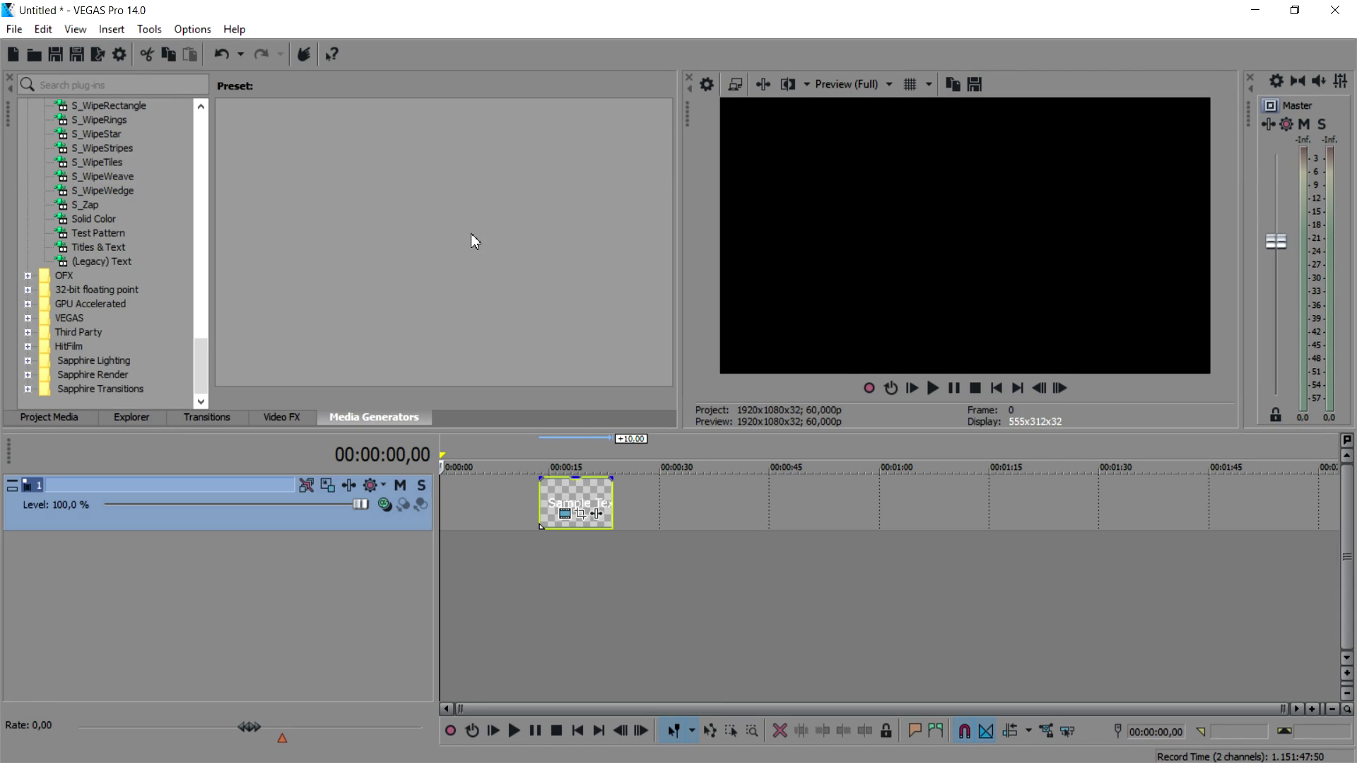
{"action": "left_click_drag", "start_coordinate": [540, 503], "coordinate": [408, 503]}
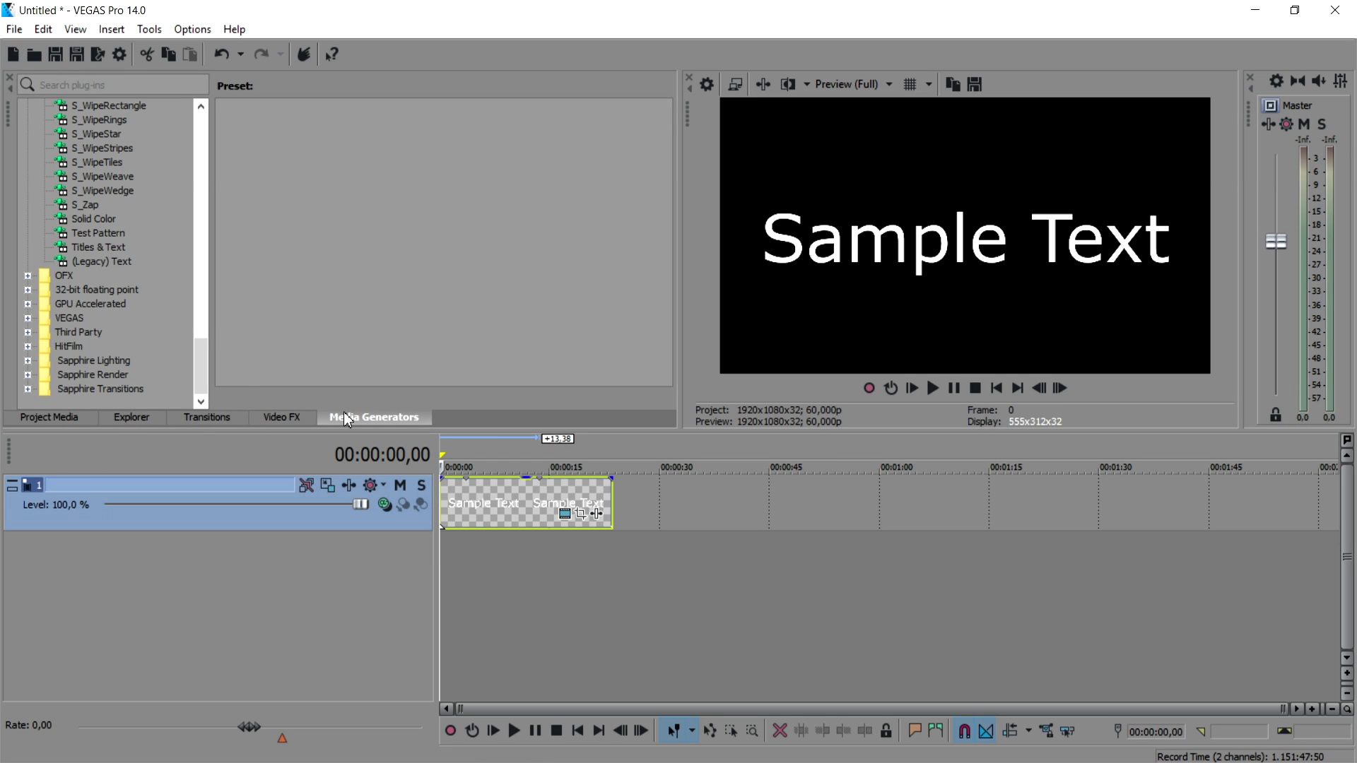
Step: Close the Titles & Text generator settings, leaving the Sample Text event in place
{"action": "scroll", "coordinate": [116, 282], "scroll_direction": "up", "scroll_amount": 4}
{"action": "scroll", "coordinate": [125, 312], "scroll_direction": "down", "scroll_amount": 4}
{"action": "scroll", "coordinate": [104, 337], "scroll_direction": "up", "scroll_amount": 4}
{"action": "scroll", "coordinate": [123, 337], "scroll_direction": "down", "scroll_amount": 4}
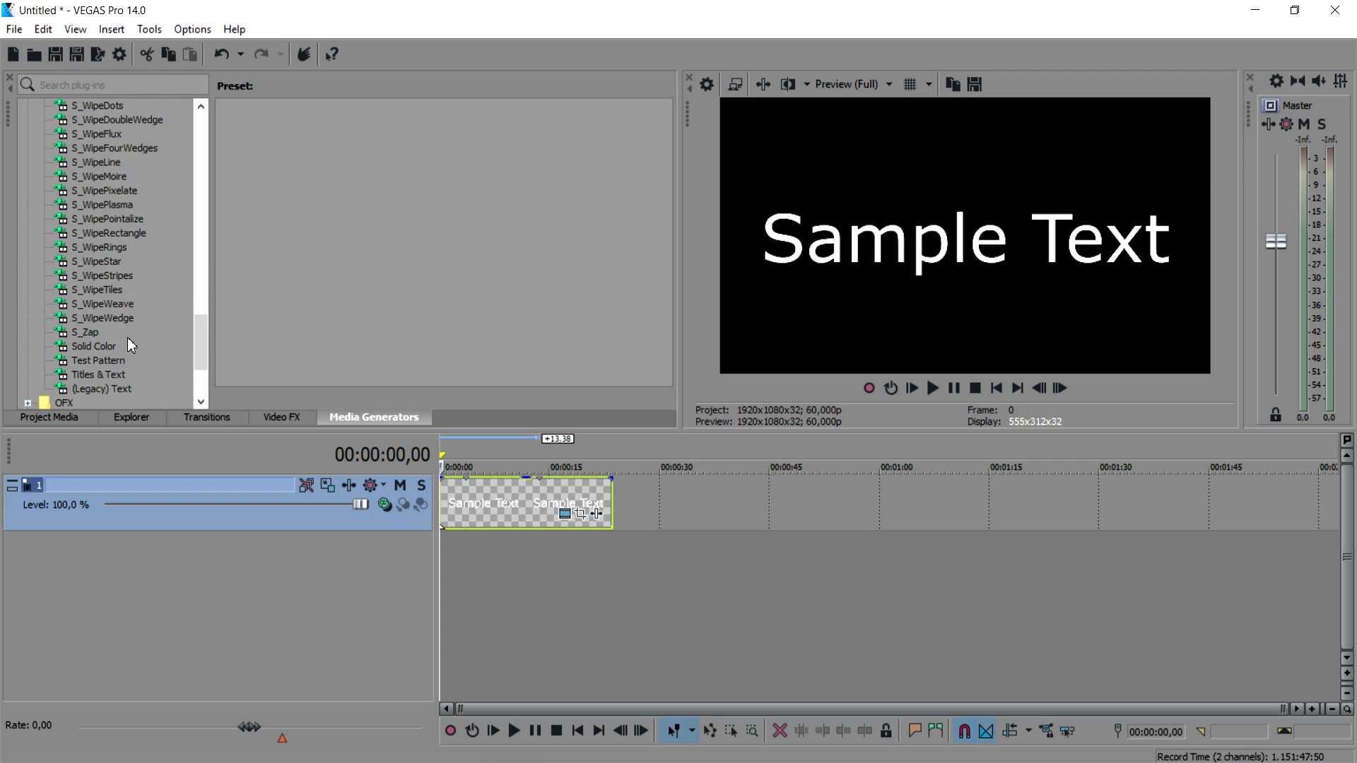
{"action": "scroll", "coordinate": [106, 311], "scroll_direction": "up", "scroll_amount": 8}
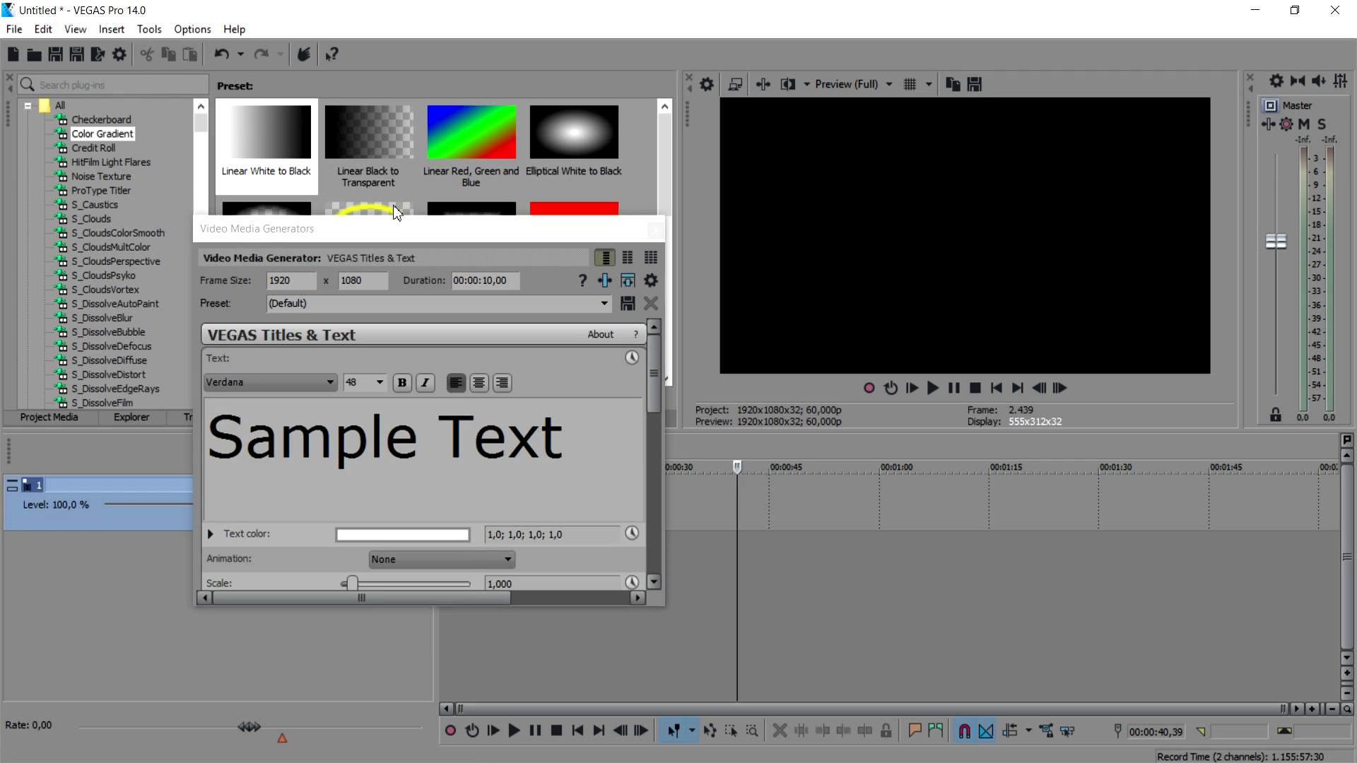
{"action": "left_click", "coordinate": [655, 229]}
{"action": "scroll", "coordinate": [284, 257], "scroll_direction": "down", "scroll_amount": 5}
{"action": "scroll", "coordinate": [138, 268], "scroll_direction": "down", "scroll_amount": 20}
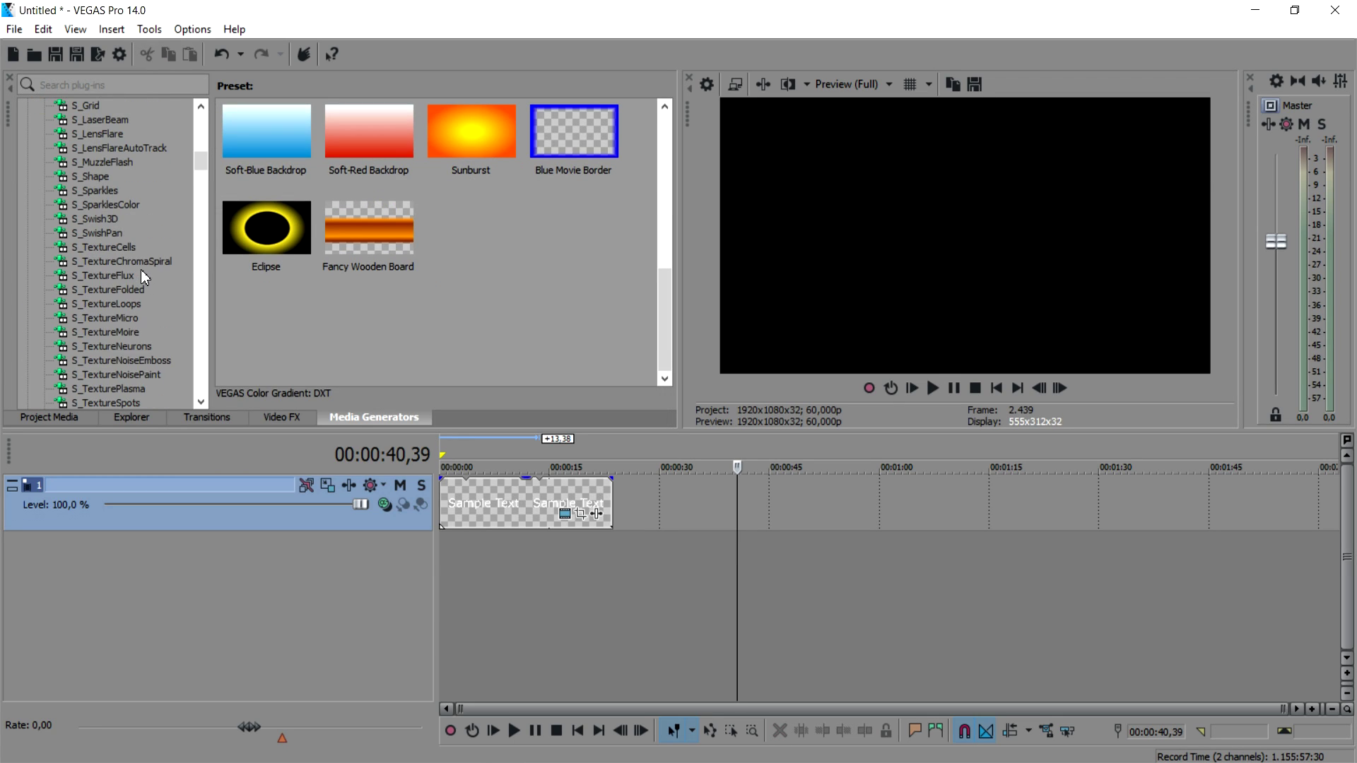
{"action": "scroll", "coordinate": [141, 269], "scroll_direction": "down", "scroll_amount": 8}
{"action": "scroll", "coordinate": [142, 268], "scroll_direction": "up", "scroll_amount": 4}
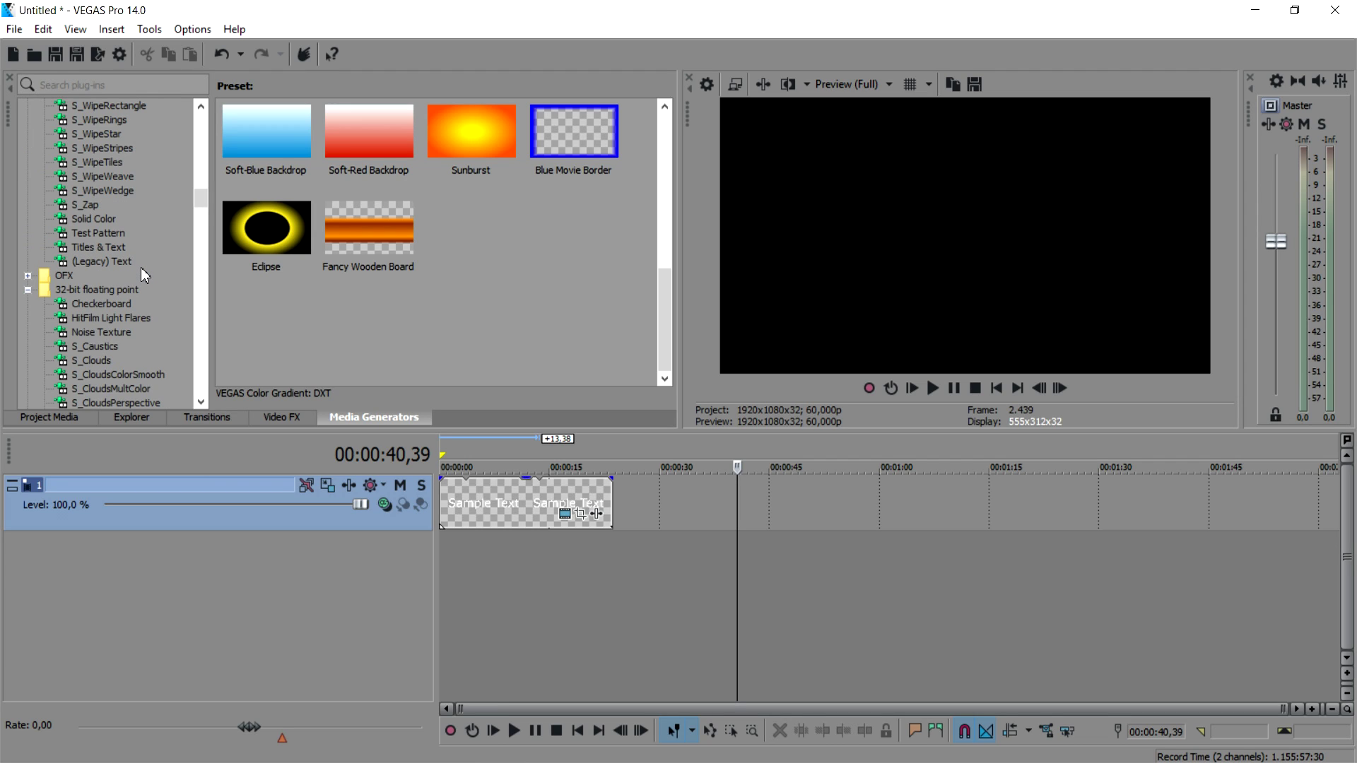
{"action": "scroll", "coordinate": [141, 267], "scroll_direction": "up", "scroll_amount": 2}
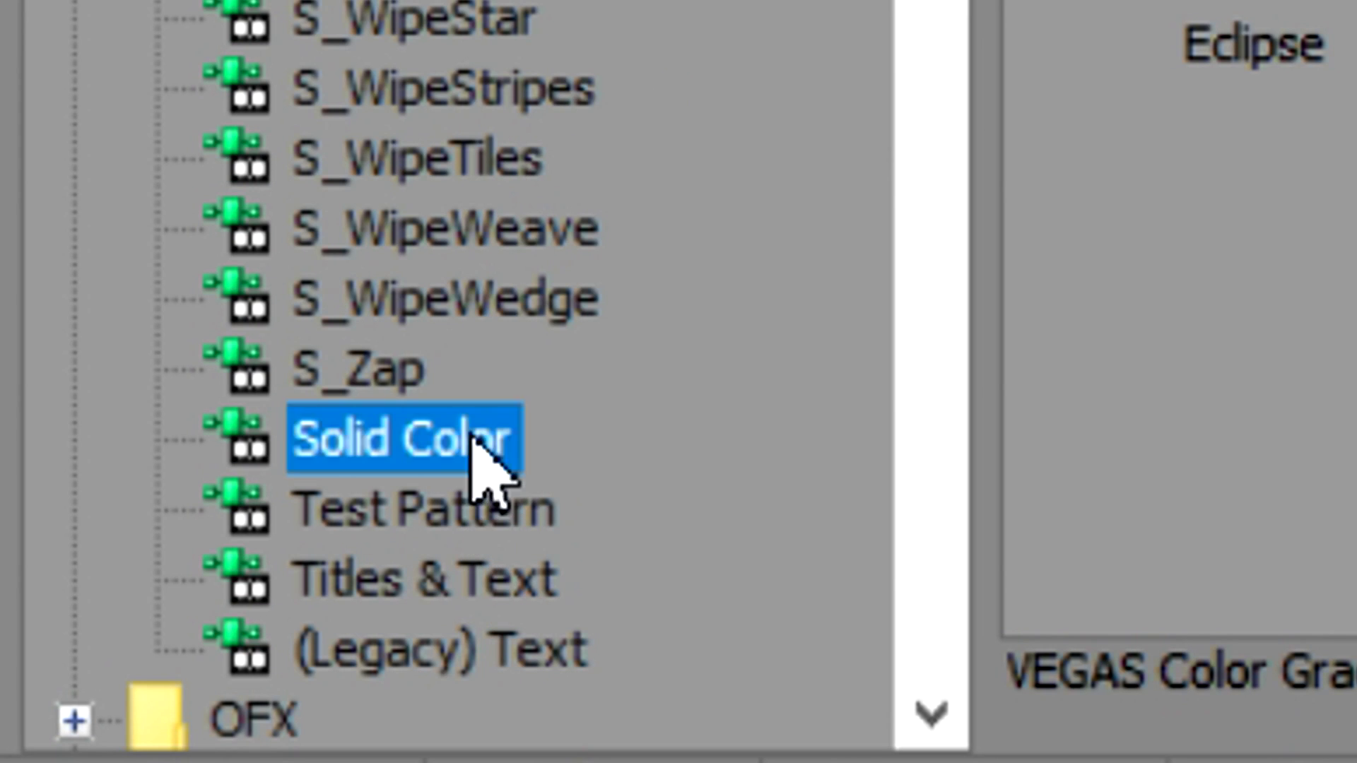
Step: Add a Red Solid Color event to the timeline
{"action": "left_click", "coordinate": [106, 346]}
{"action": "left_click", "coordinate": [495, 170]}
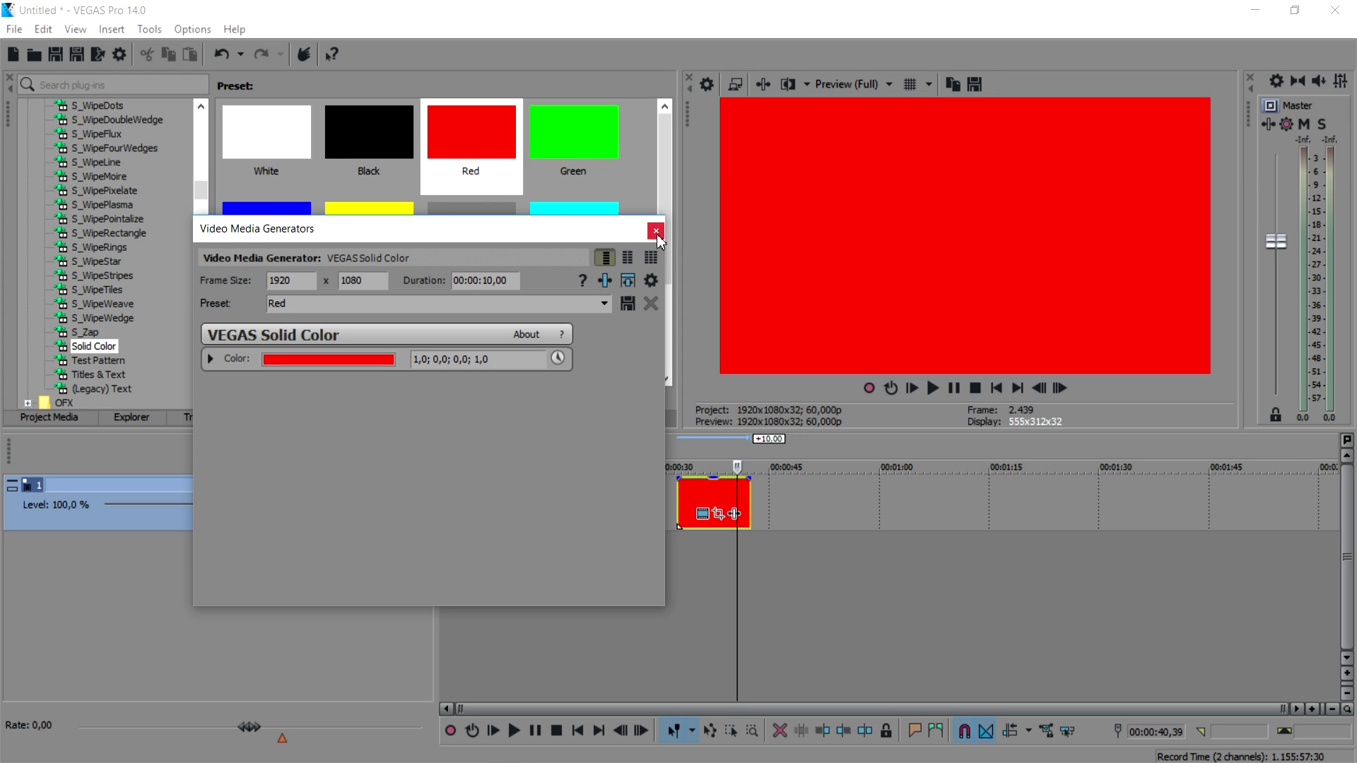
{"action": "left_click", "coordinate": [656, 232]}
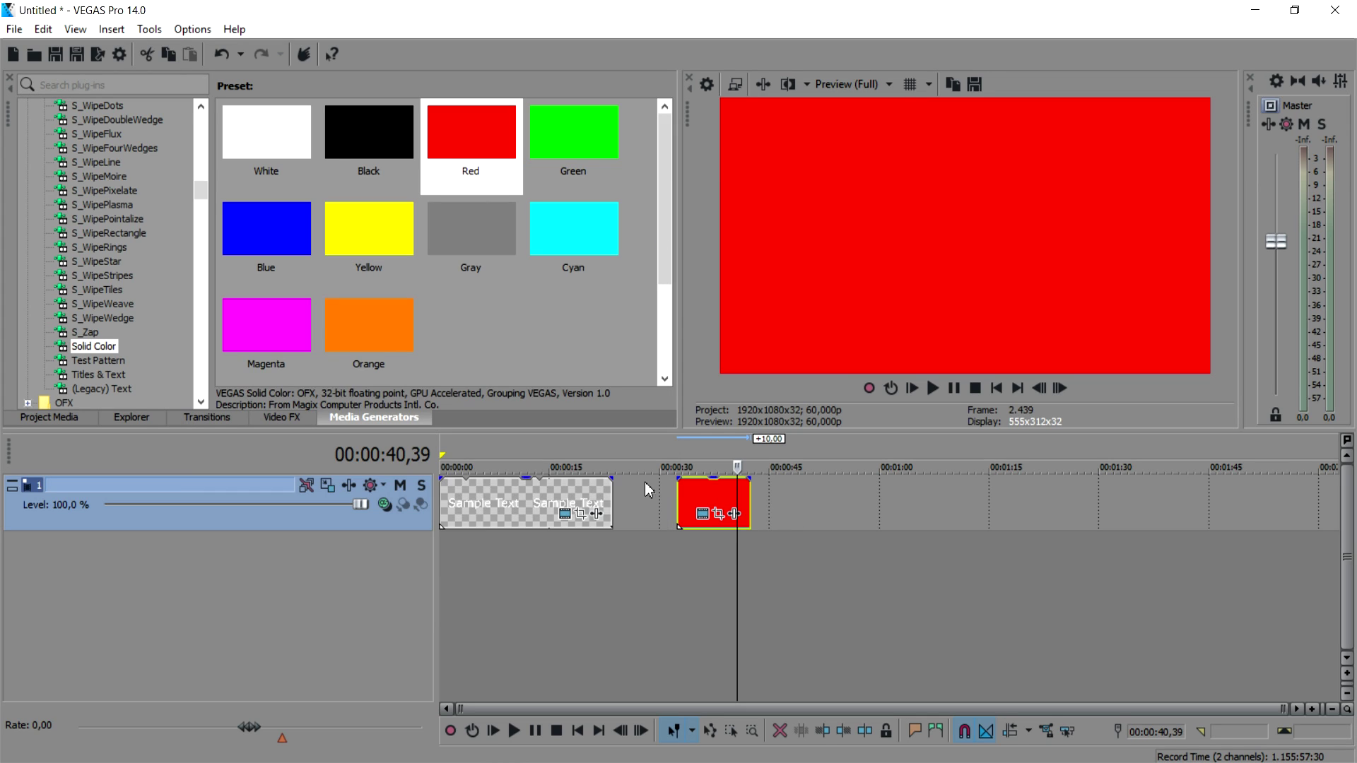
Step: Insert a new top video track and move the Sample Text clip onto it
{"action": "right_click", "coordinate": [626, 665]}
{"action": "left_click", "coordinate": [703, 315]}
{"action": "left_click_drag", "start_coordinate": [526, 548], "coordinate": [503, 502]}
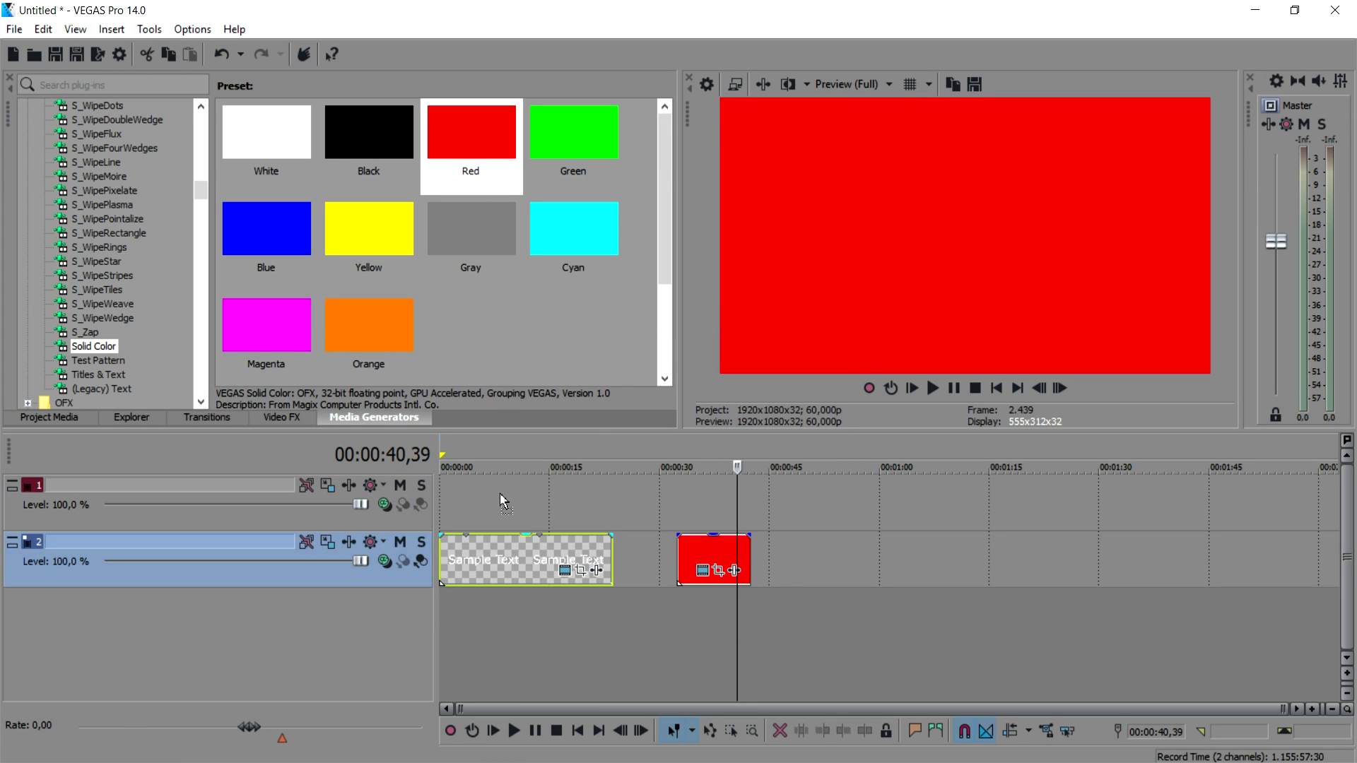
{"action": "left_click_drag", "start_coordinate": [561, 538], "coordinate": [583, 503]}
Step: Align the red clip under the title from the start and match its length
{"action": "left_click_drag", "start_coordinate": [687, 555], "coordinate": [318, 553]}
{"action": "left_click_drag", "start_coordinate": [581, 553], "coordinate": [737, 557]}
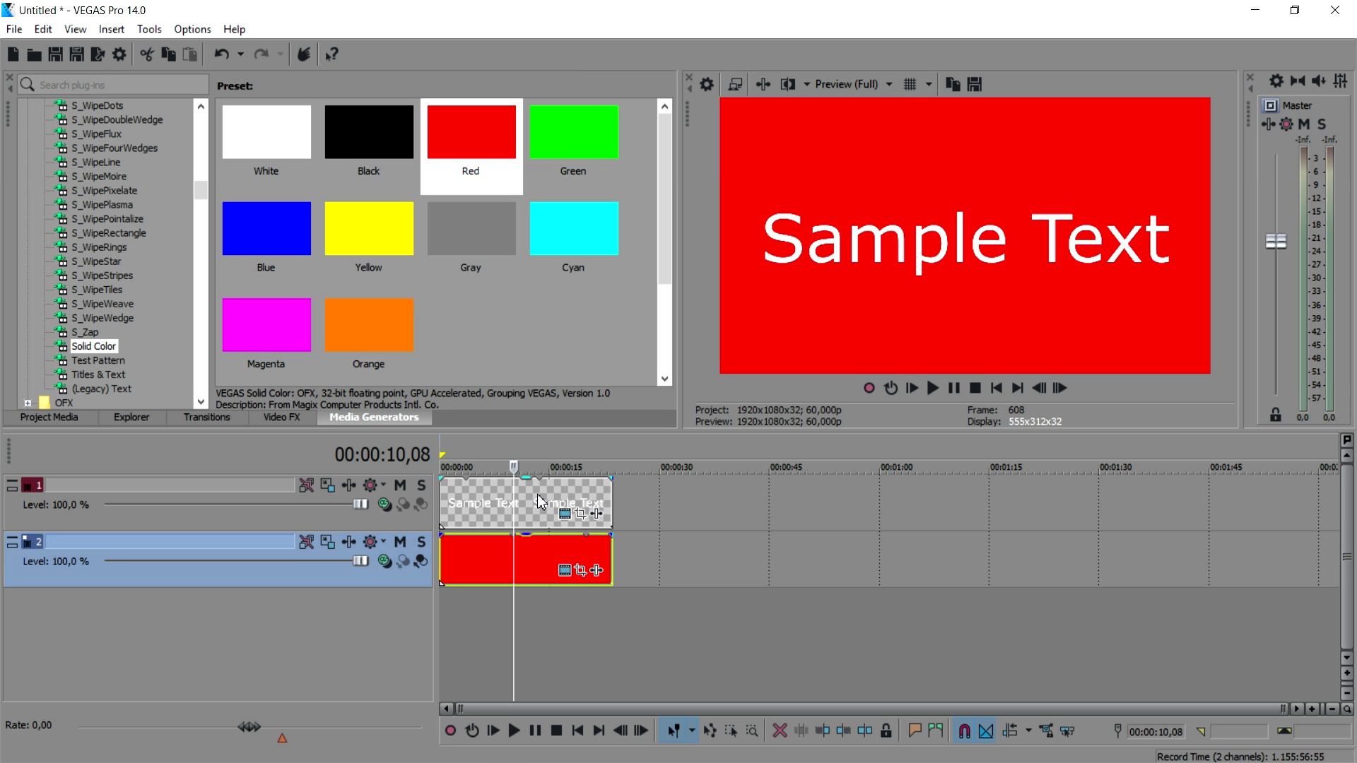
{"action": "left_click", "coordinate": [537, 503]}
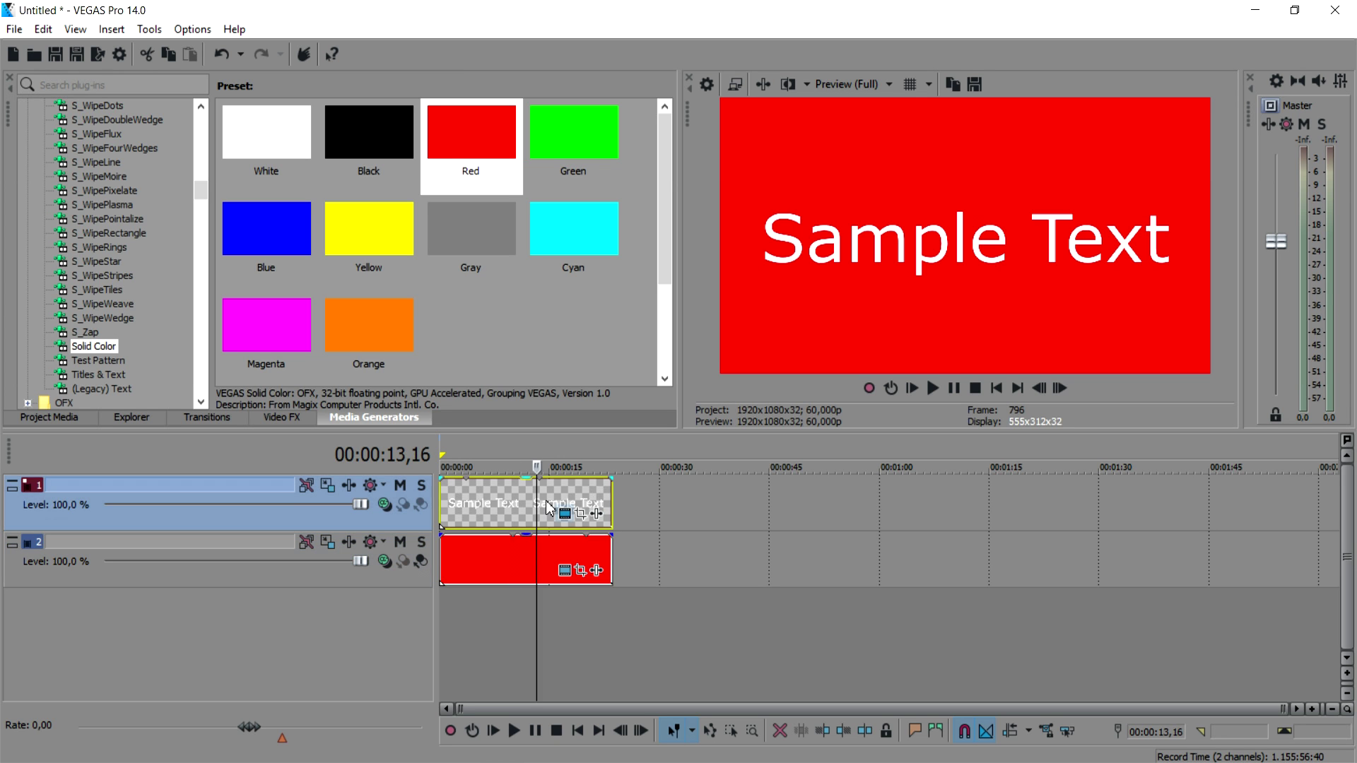
Step: Replace the title's Sample Text with 'JAH'
{"action": "left_click", "coordinate": [565, 514]}
{"action": "left_click_drag", "start_coordinate": [465, 236], "coordinate": [1027, 251]}
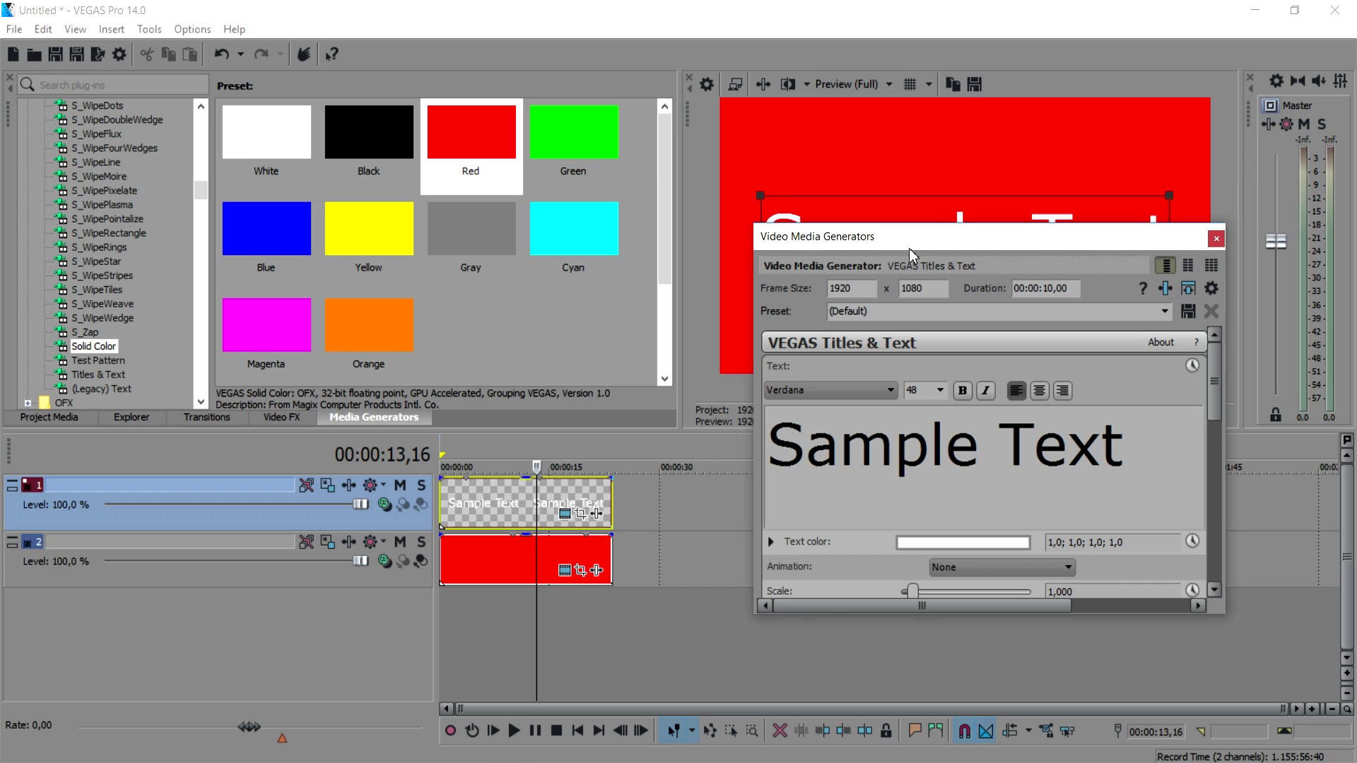
{"action": "left_click_drag", "start_coordinate": [912, 240], "coordinate": [325, 227]}
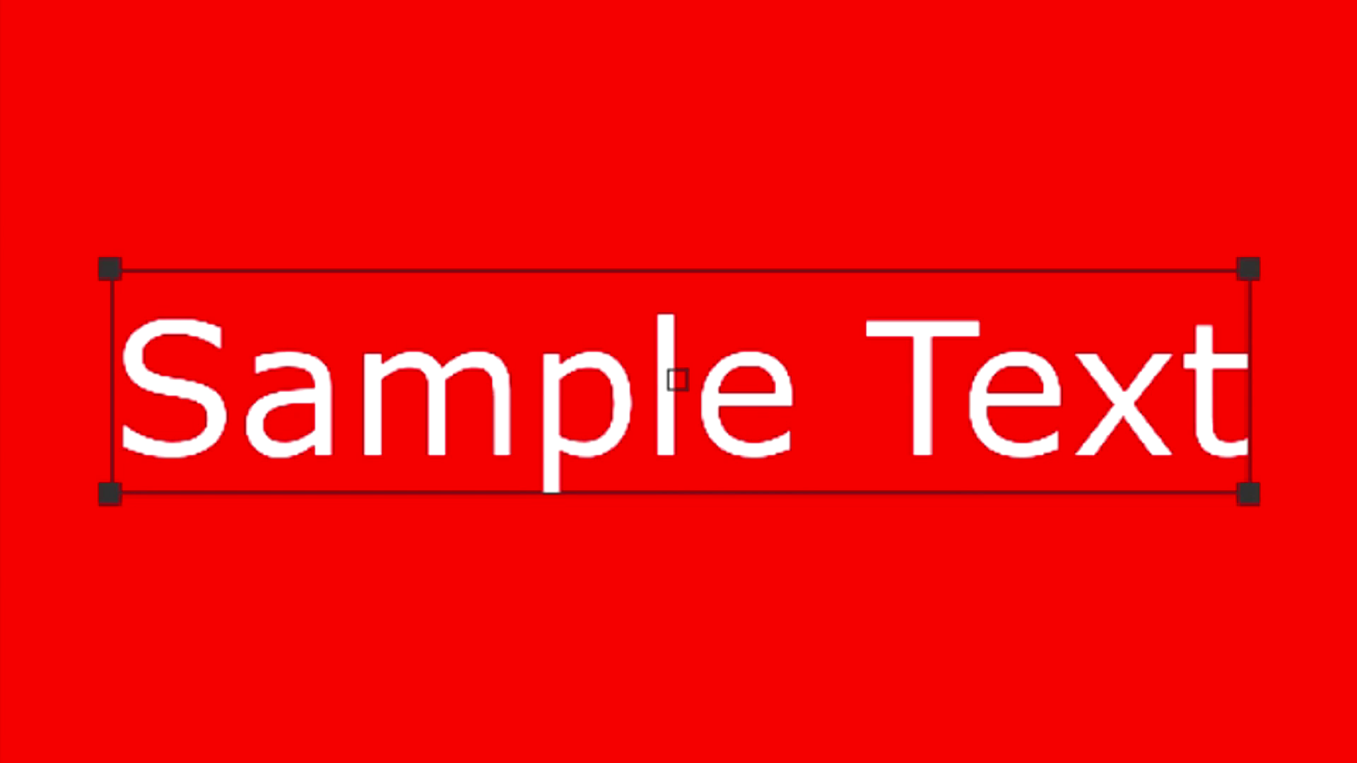
{"action": "type", "text": "JAH"}
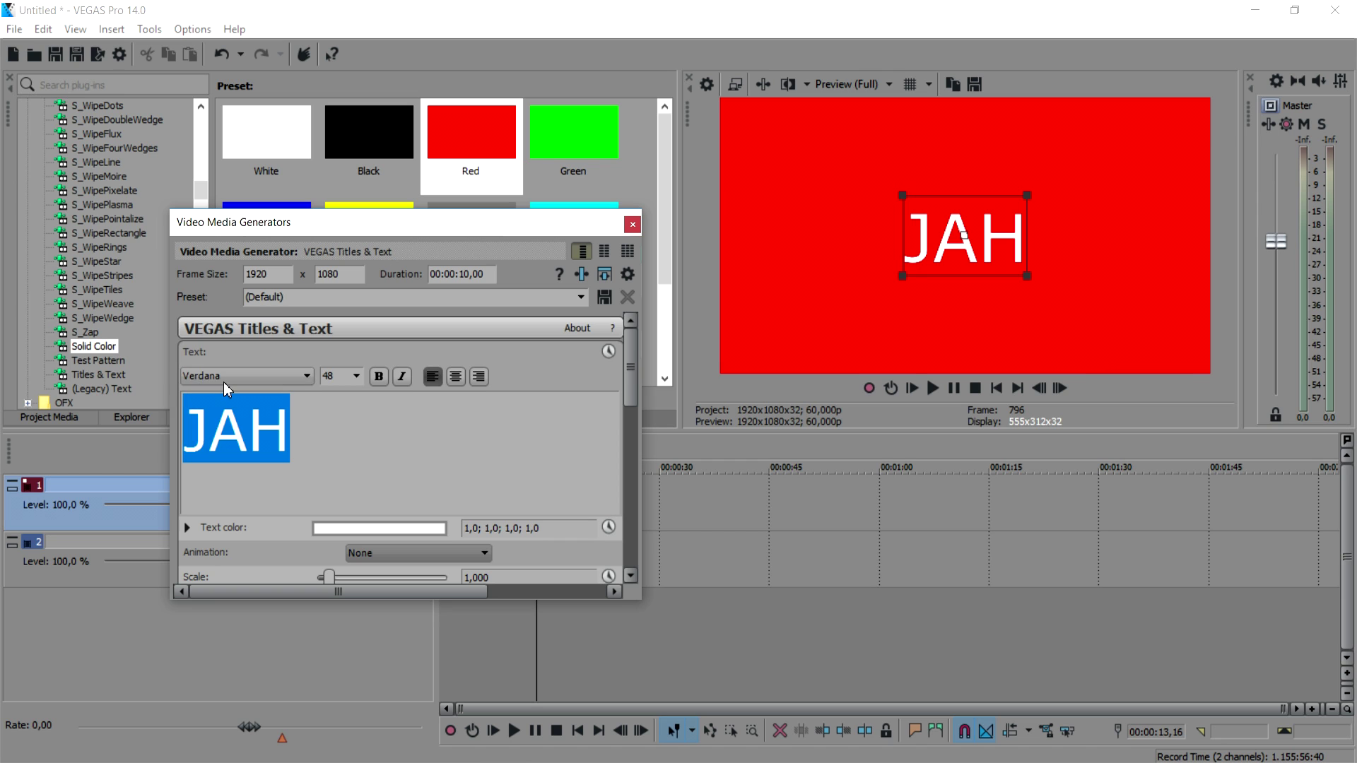
Step: Step through the fonts from Segoe Script and settle the JAH text on Verdana
{"action": "left_click", "coordinate": [224, 382]}
{"action": "left_click", "coordinate": [233, 427]}
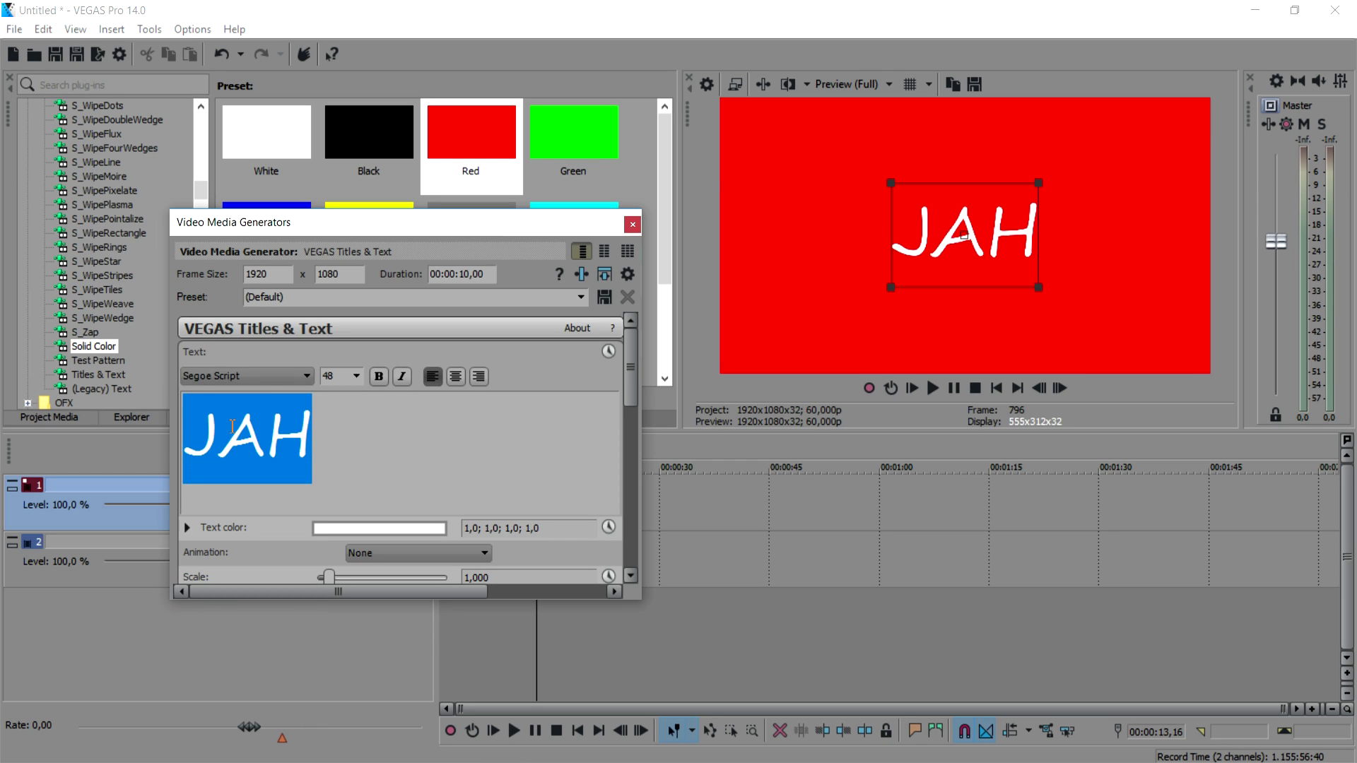
{"action": "key", "text": "Down"}
{"action": "key", "text": "Down"}
{"action": "key", "text": "Down"}
{"action": "key", "text": "Down"}
{"action": "key", "text": "Down"}
{"action": "key", "text": "Down"}
{"action": "key", "text": "Down"}
{"action": "key", "text": "Down"}
{"action": "key", "text": "Down"}
{"action": "key", "text": "Down"}
{"action": "key", "text": "Down"}
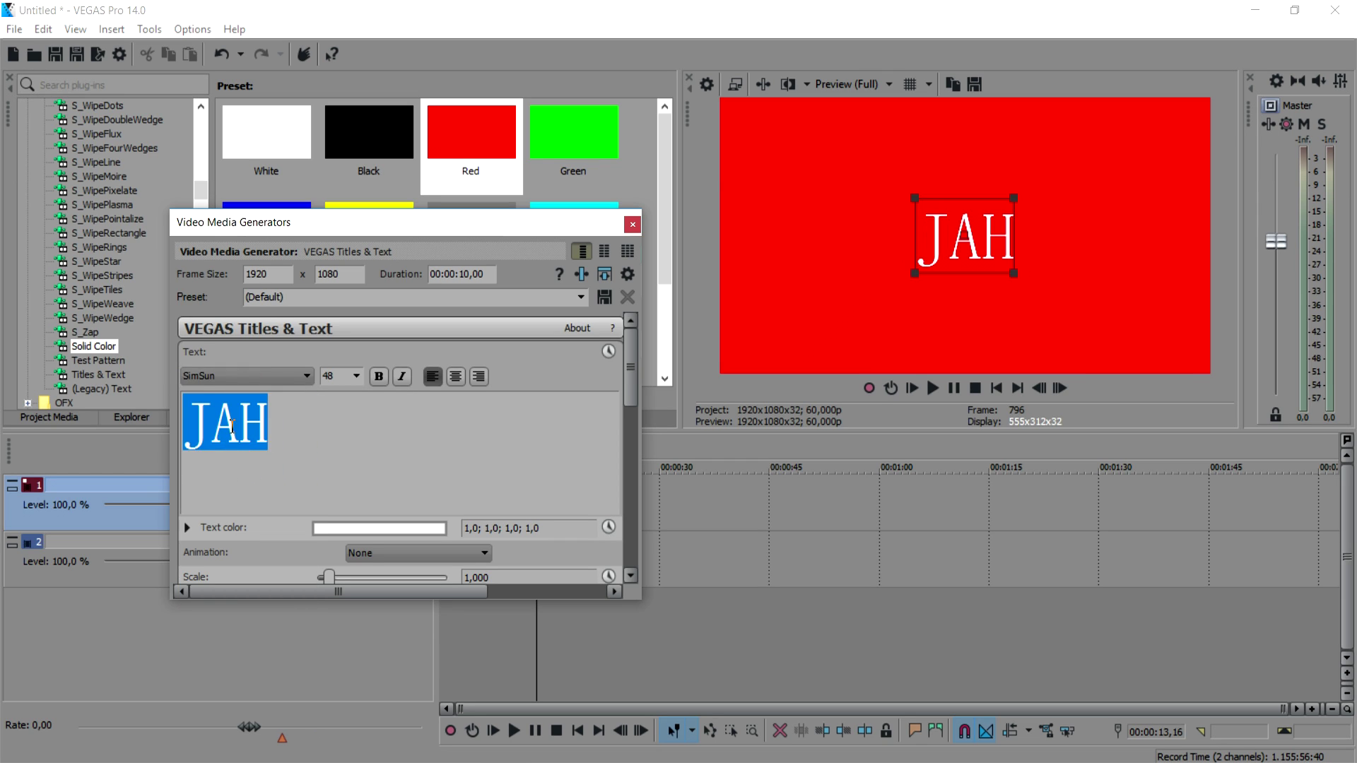
{"action": "key", "text": "Down"}
{"action": "key", "text": "Down"}
{"action": "key", "text": "Down"}
{"action": "key", "text": "Down"}
{"action": "key", "text": "Down"}
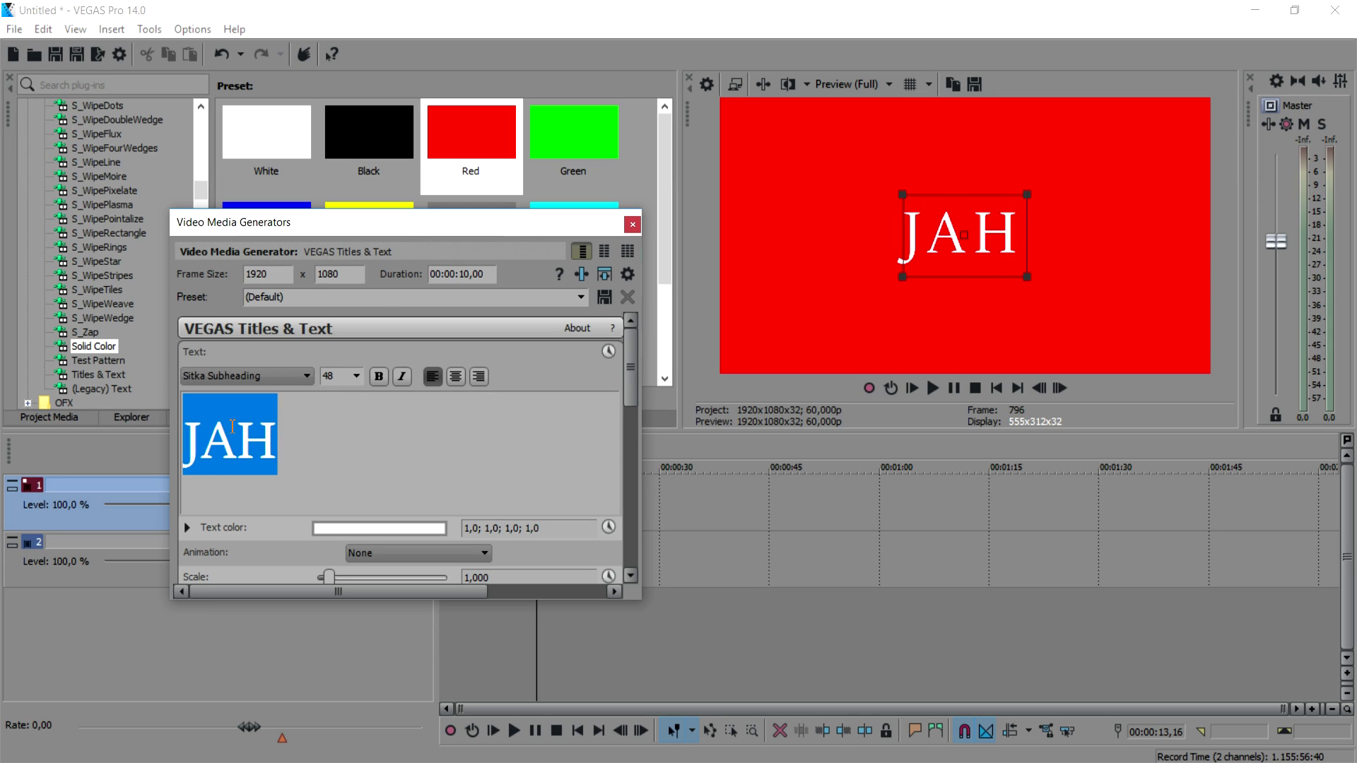
{"action": "key", "text": "Down"}
{"action": "key", "text": "Down"}
{"action": "key", "text": "Down"}
{"action": "key", "text": "Down"}
{"action": "key", "text": "Down"}
{"action": "key", "text": "Down"}
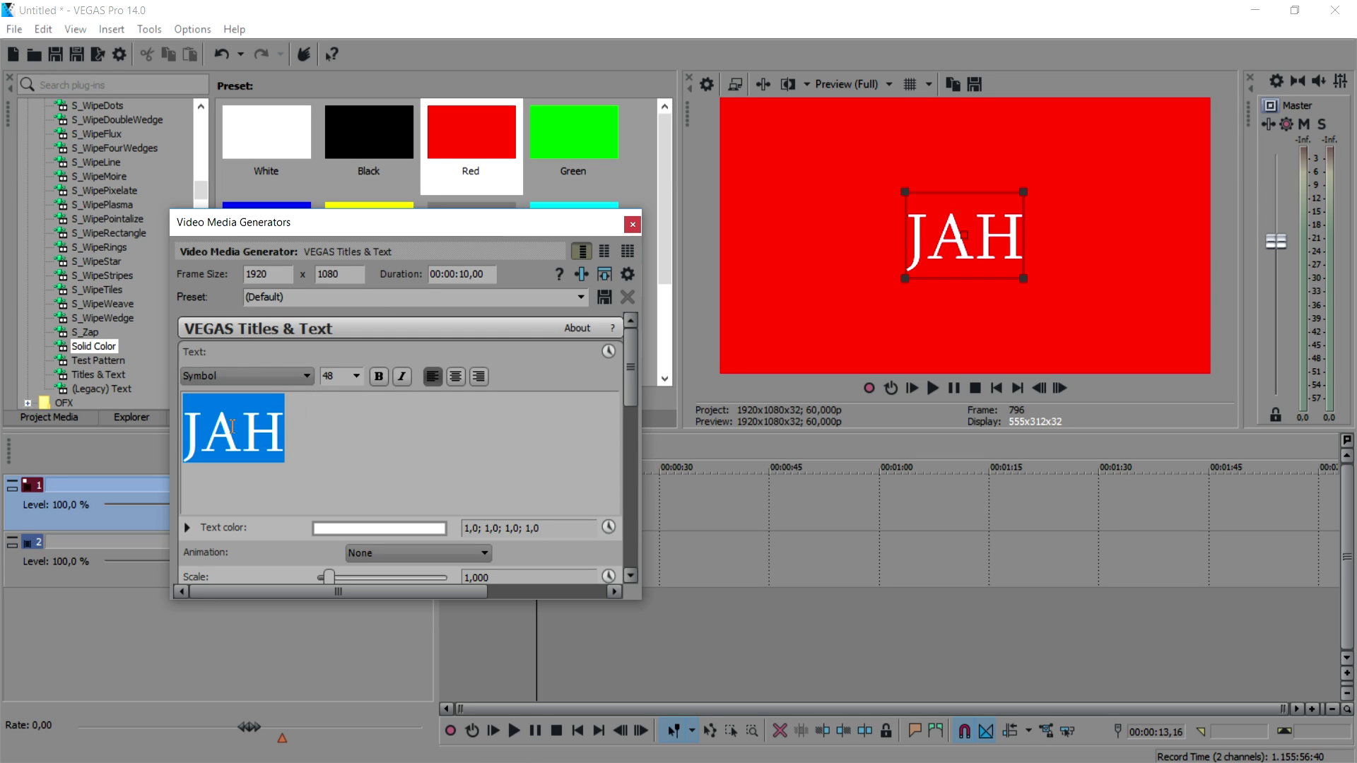
{"action": "key", "text": "Down"}
{"action": "key", "text": "Down"}
{"action": "key", "text": "Down"}
{"action": "key", "text": "Down"}
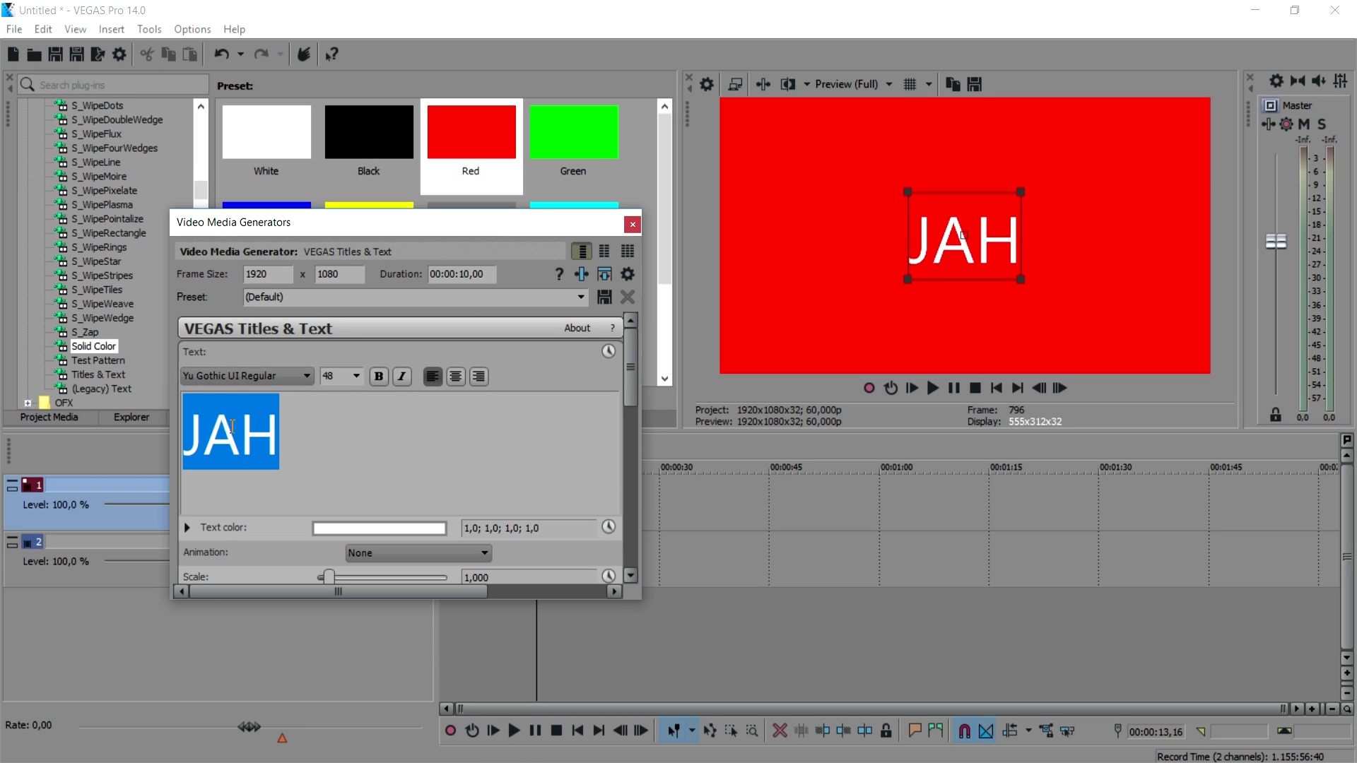
{"action": "key", "text": "Down"}
{"action": "key", "text": "Down"}
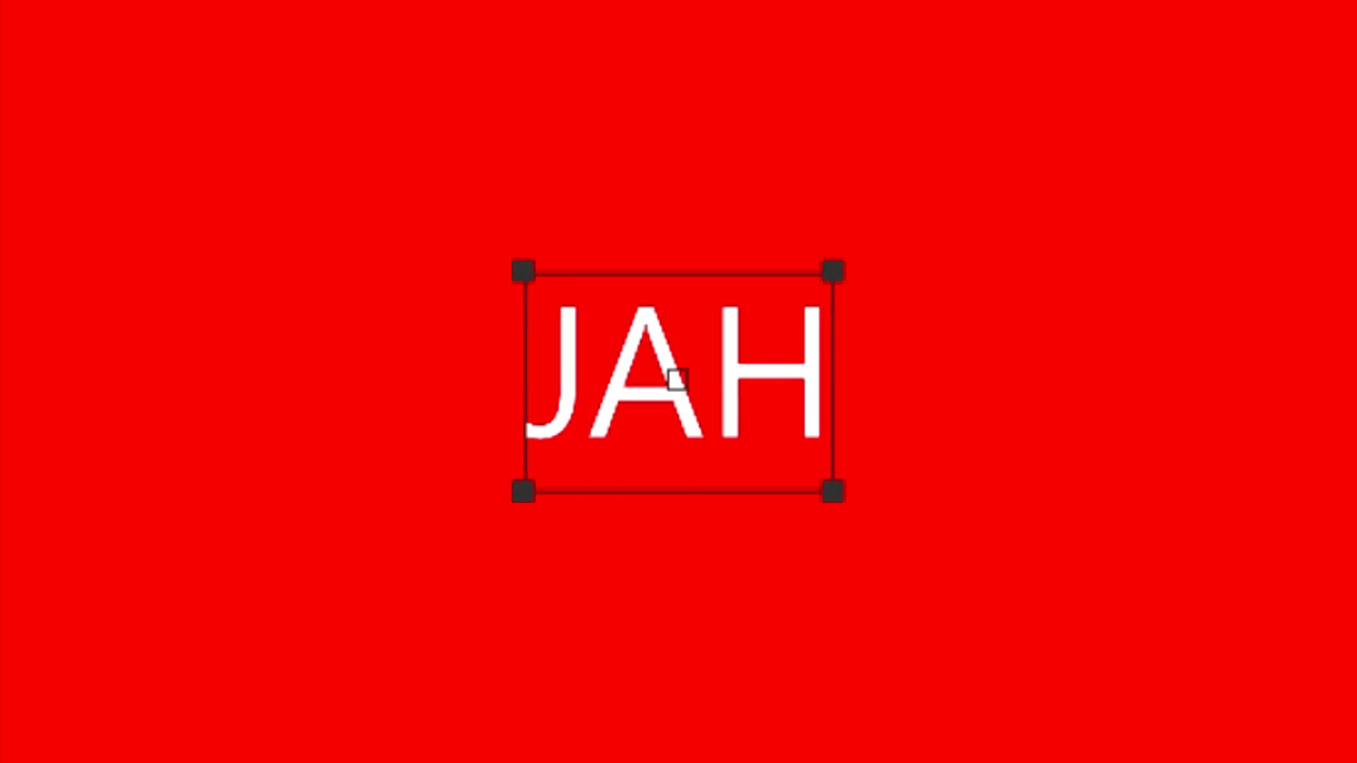
{"action": "key", "text": "Down"}
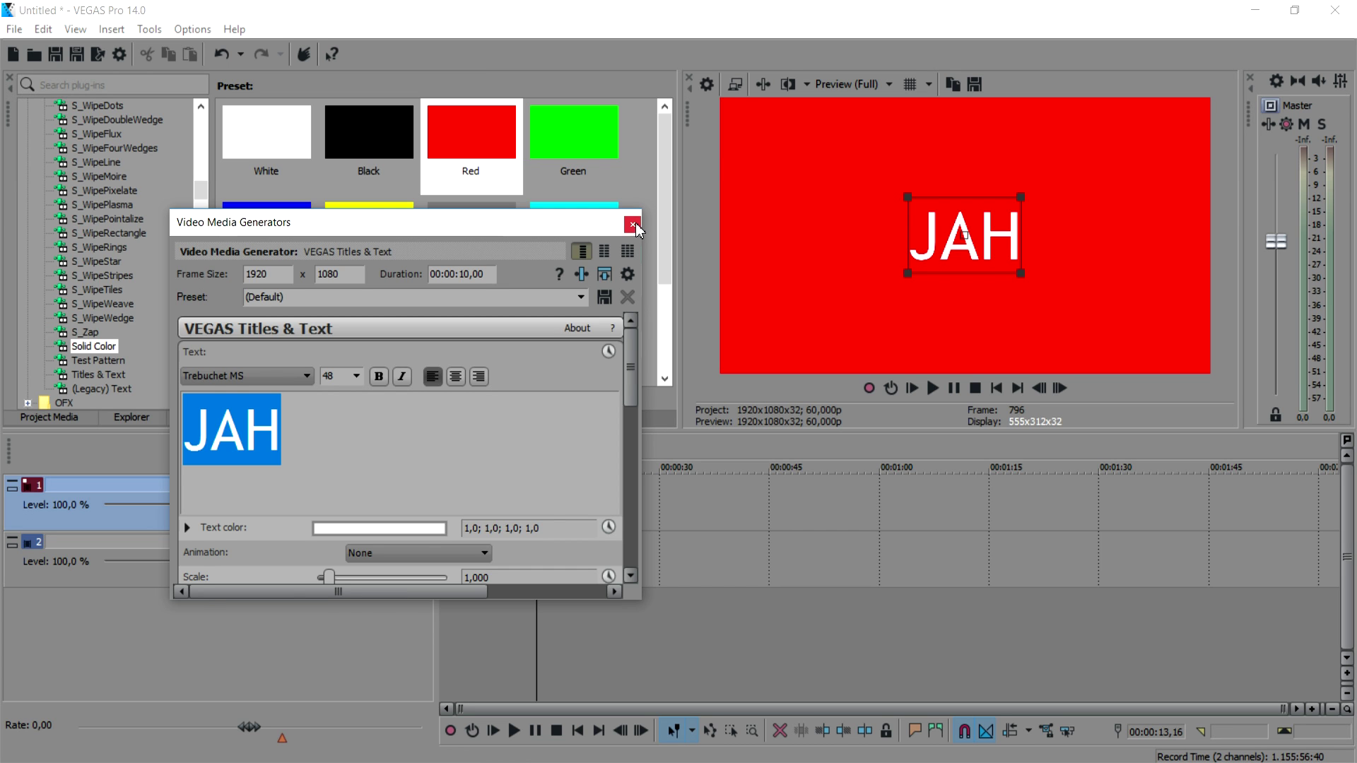
{"action": "left_click", "coordinate": [636, 216]}
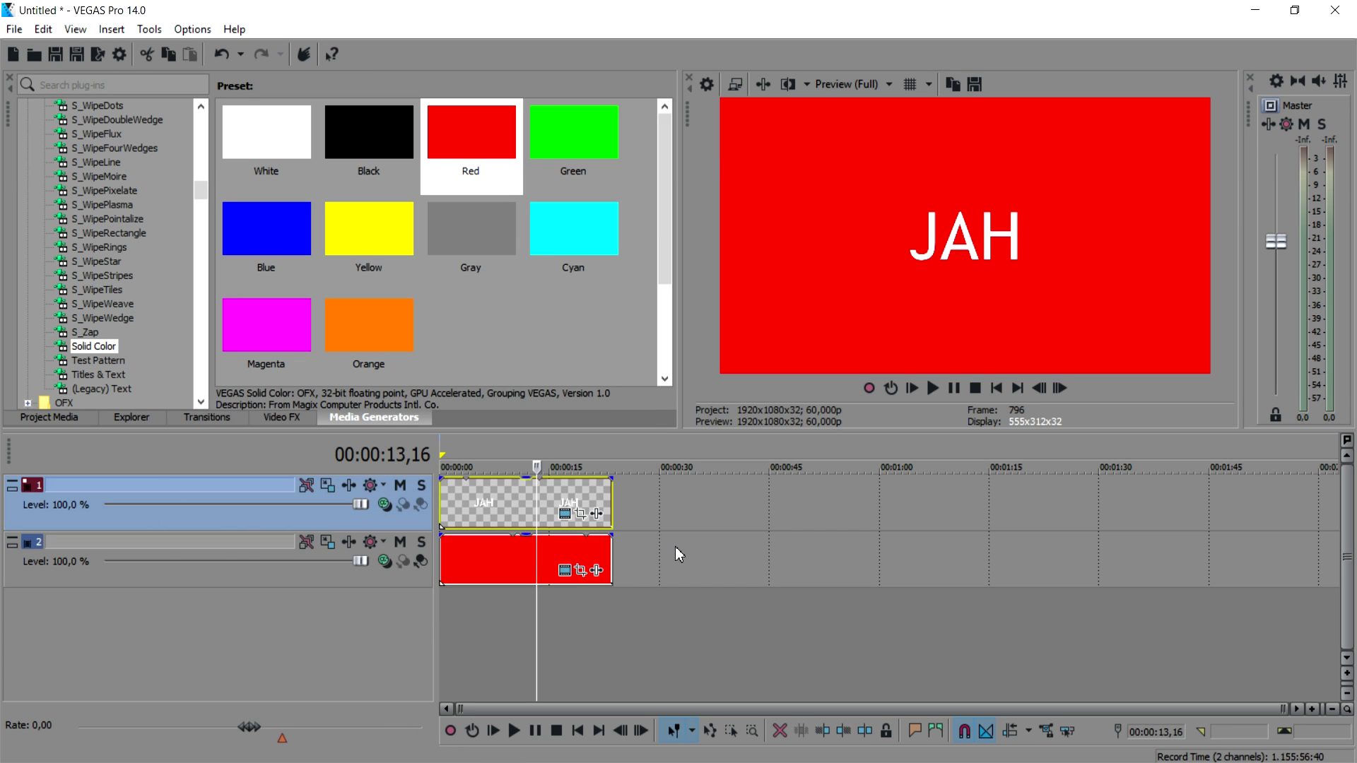
Step: Enlarge the JAH text box so it fills most of the frame
{"action": "left_click", "coordinate": [565, 514]}
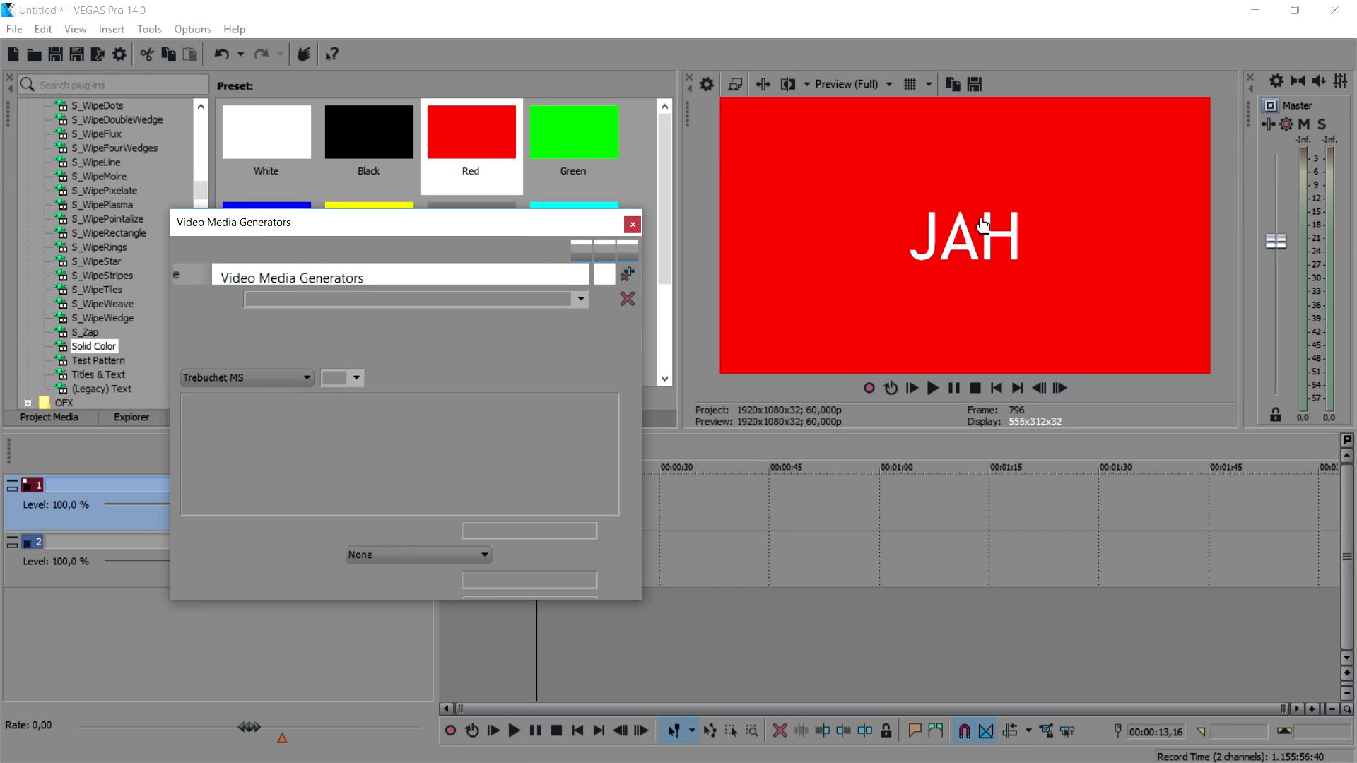
{"action": "left_click_drag", "start_coordinate": [909, 281], "coordinate": [791, 299]}
{"action": "left_click", "coordinate": [632, 224]}
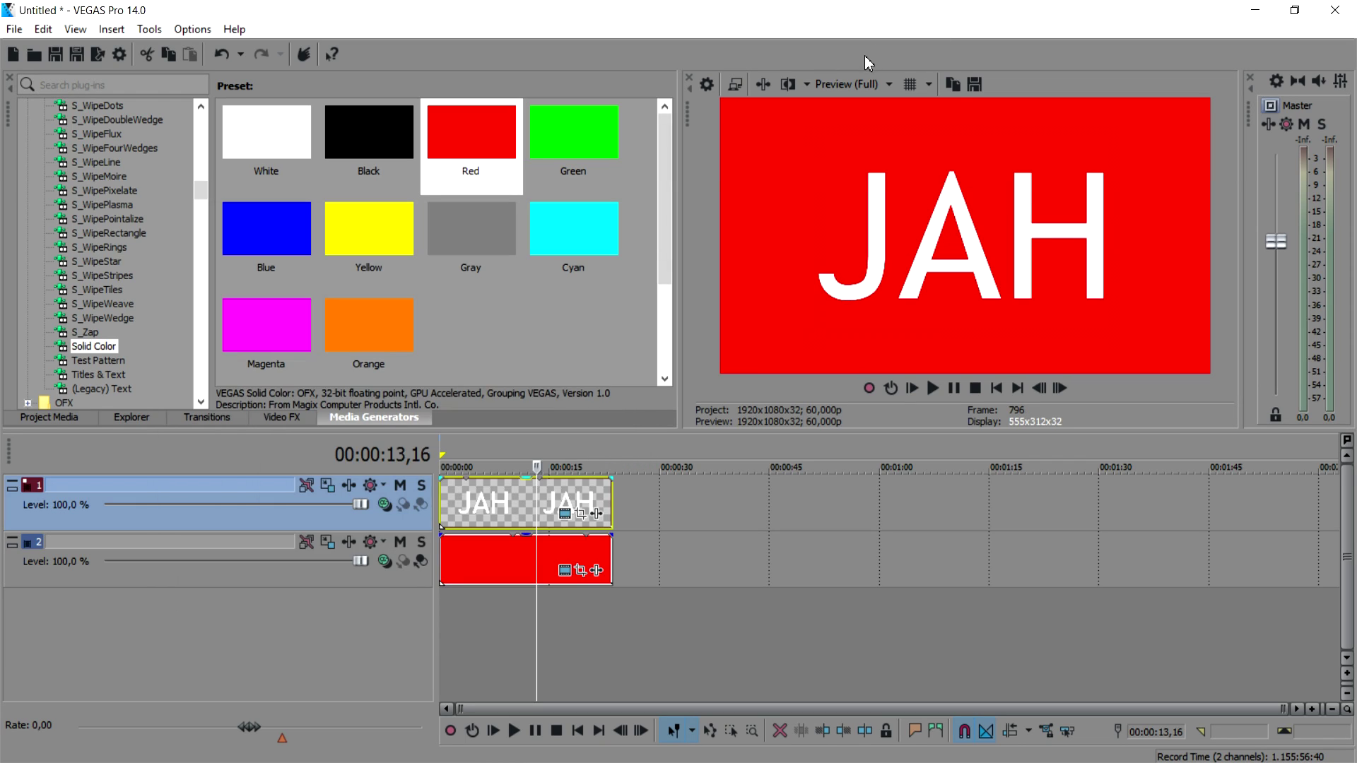
Step: Set the preview quality to Preview (Full)
{"action": "left_click", "coordinate": [849, 84]}
{"action": "mouse_move", "coordinate": [862, 110]}
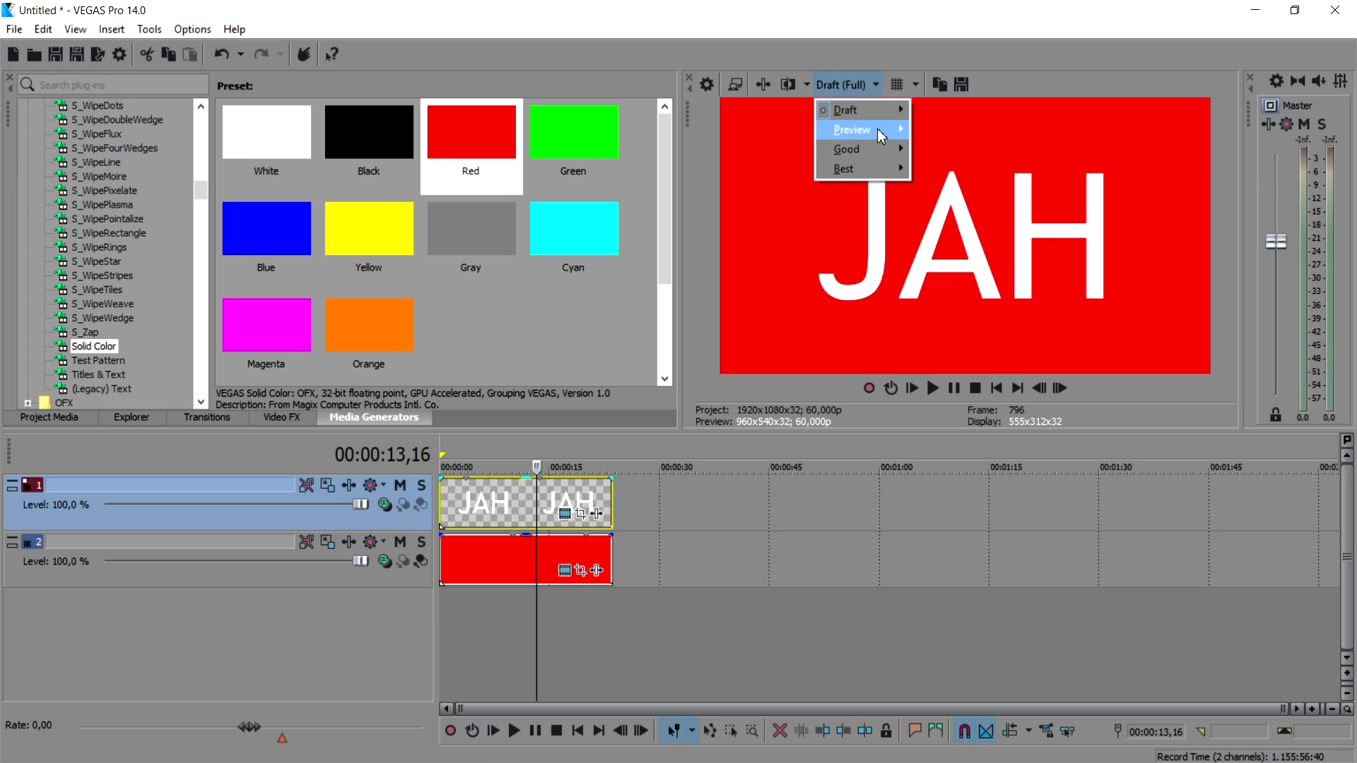
{"action": "left_click", "coordinate": [936, 149]}
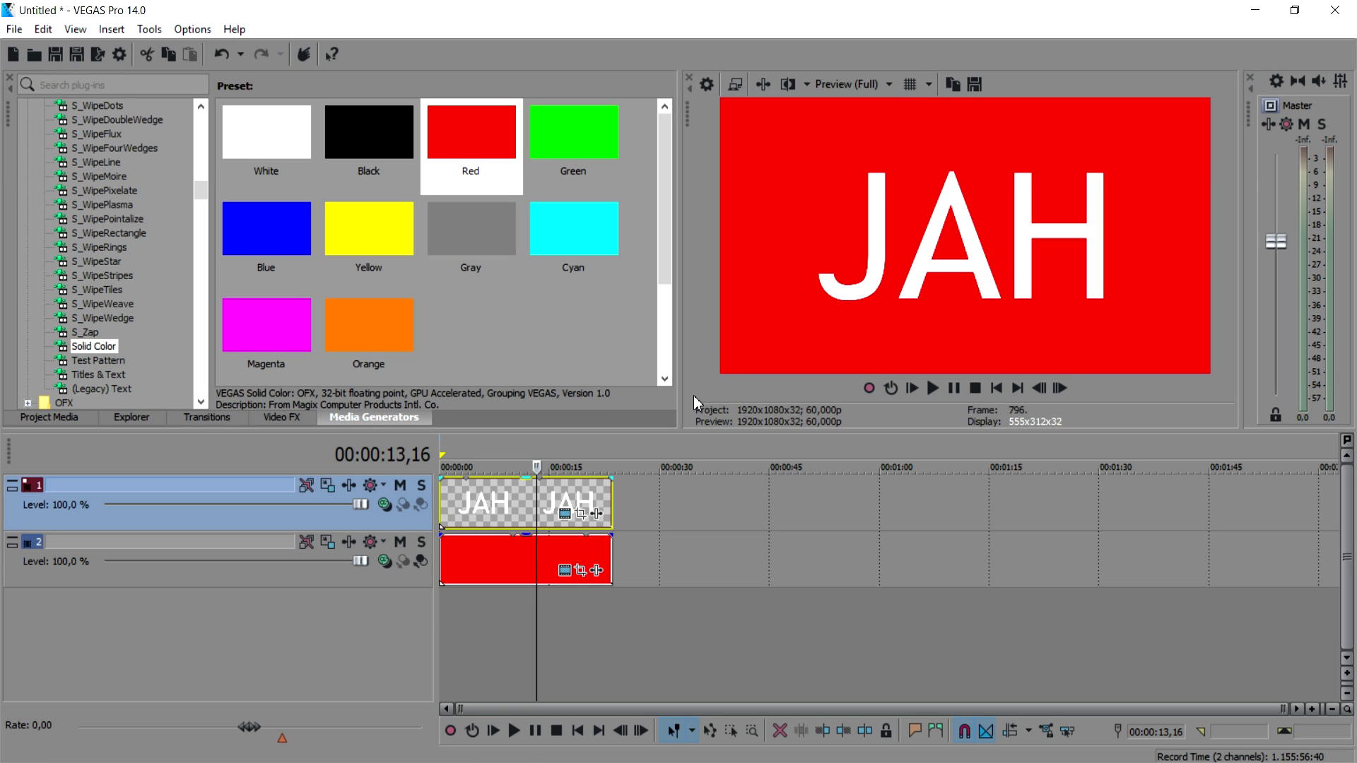
Step: Change the JAH text colour to yellow
{"action": "left_click", "coordinate": [565, 516]}
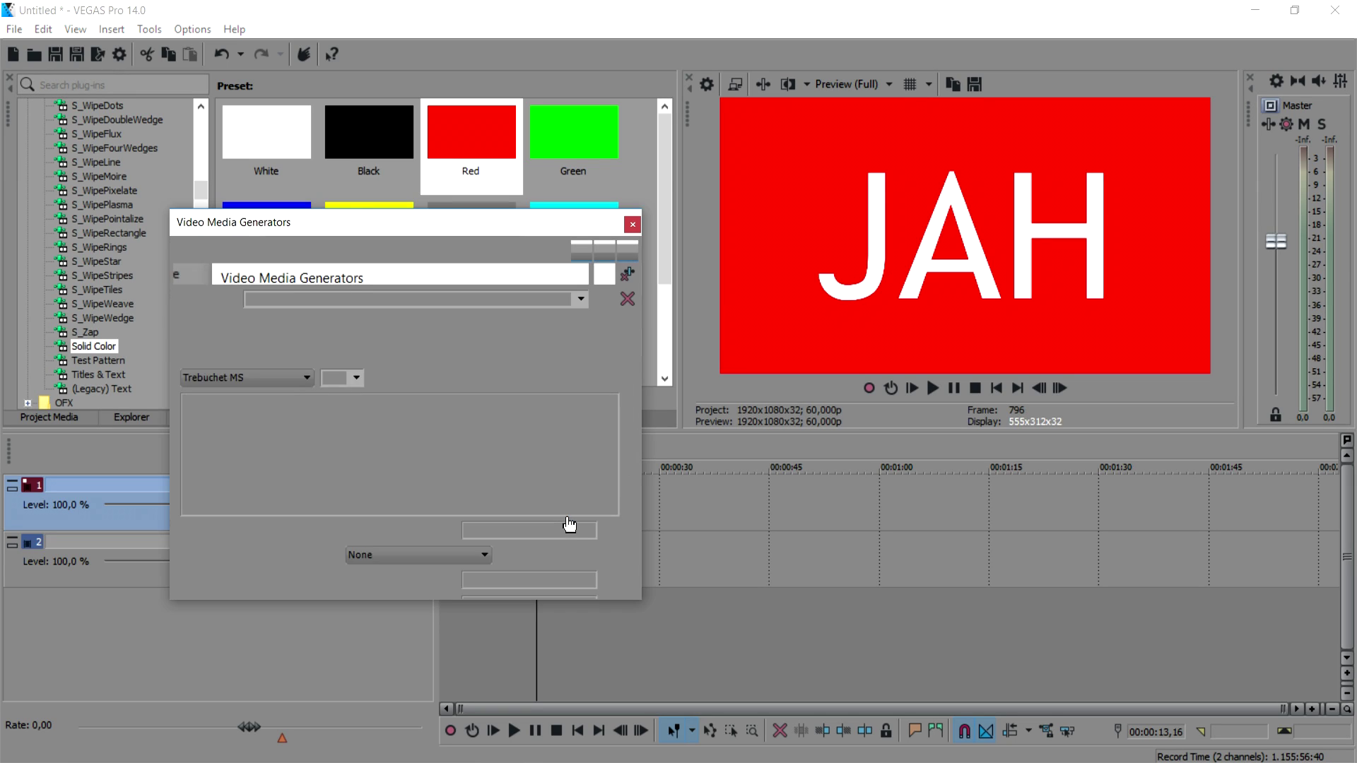
{"action": "left_click", "coordinate": [422, 535]}
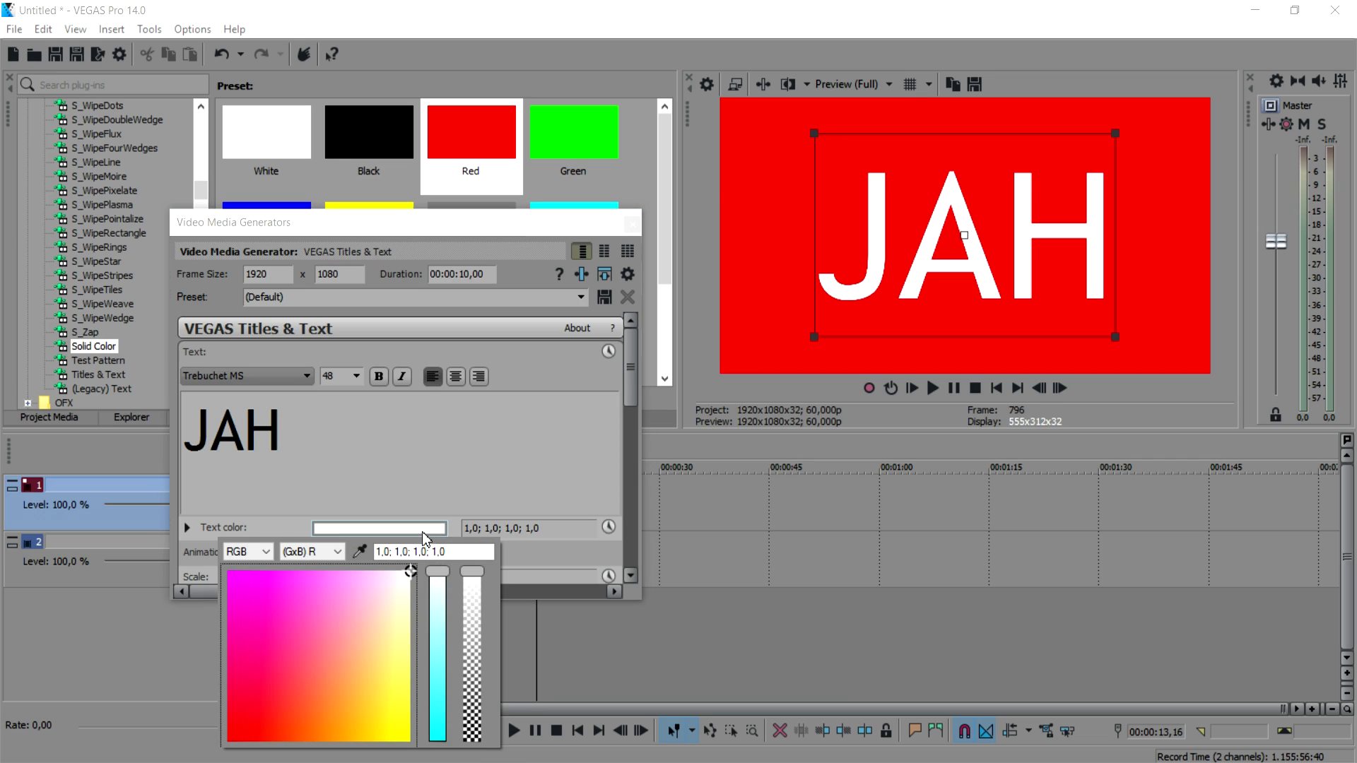
{"action": "left_click_drag", "start_coordinate": [411, 572], "coordinate": [410, 741]}
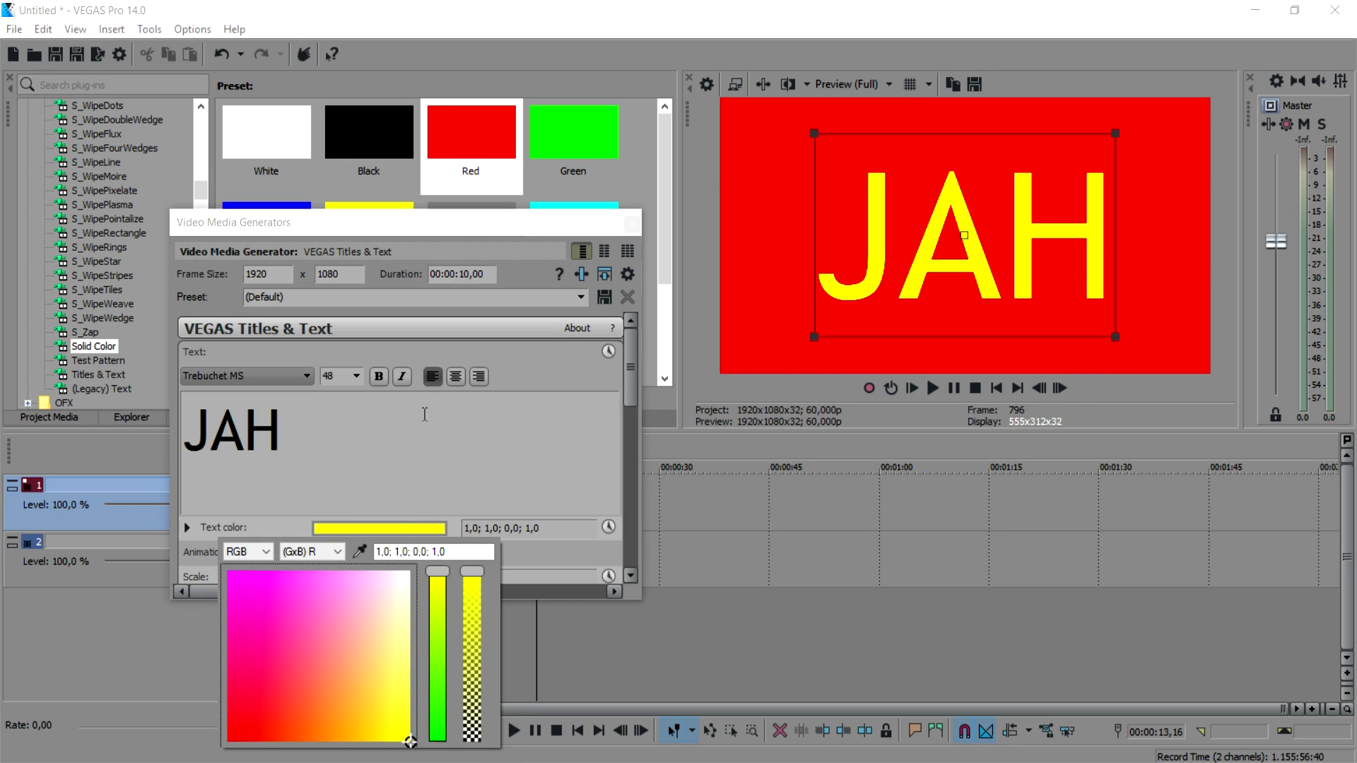
{"action": "left_click", "coordinate": [575, 432]}
{"action": "left_click_drag", "start_coordinate": [636, 363], "coordinate": [643, 526]}
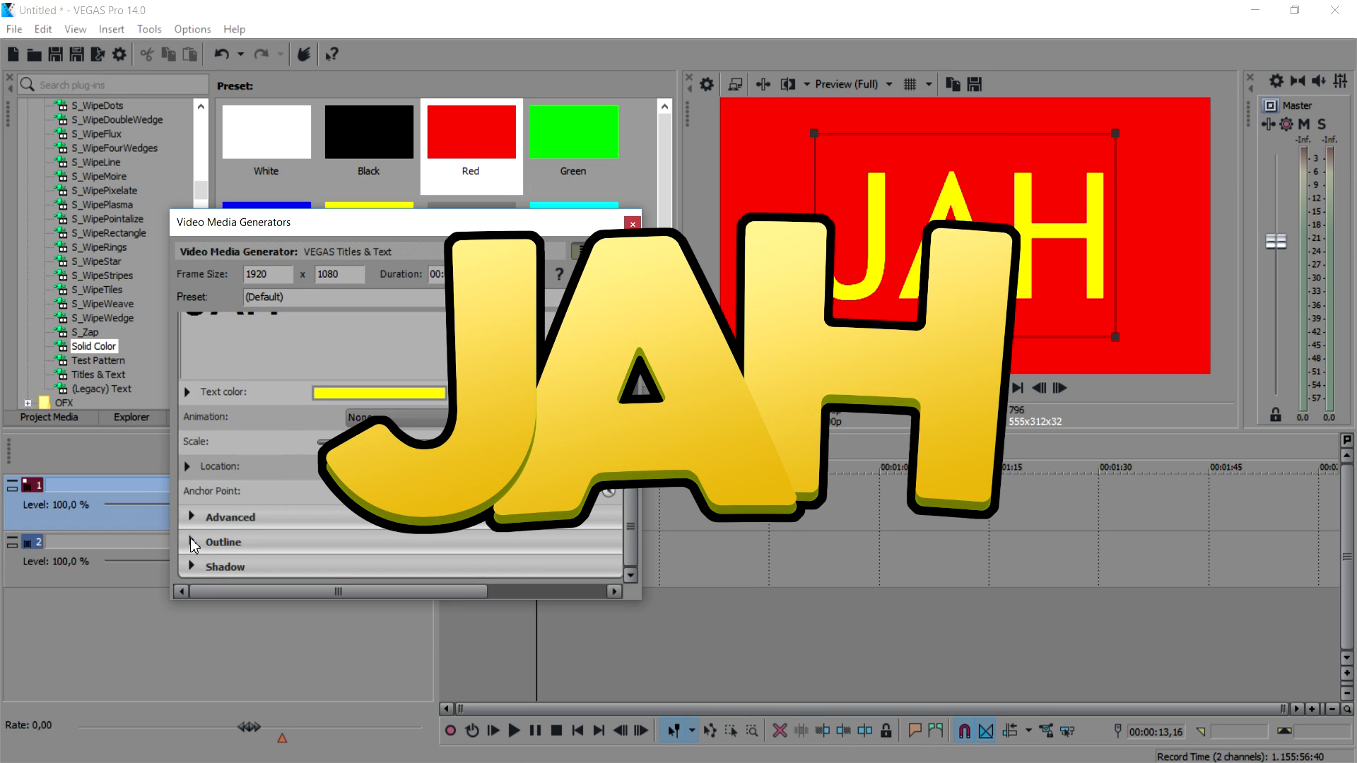
Step: Give the yellow JAH lettering a dark navy outline about 8.2 wide
{"action": "left_click", "coordinate": [439, 544]}
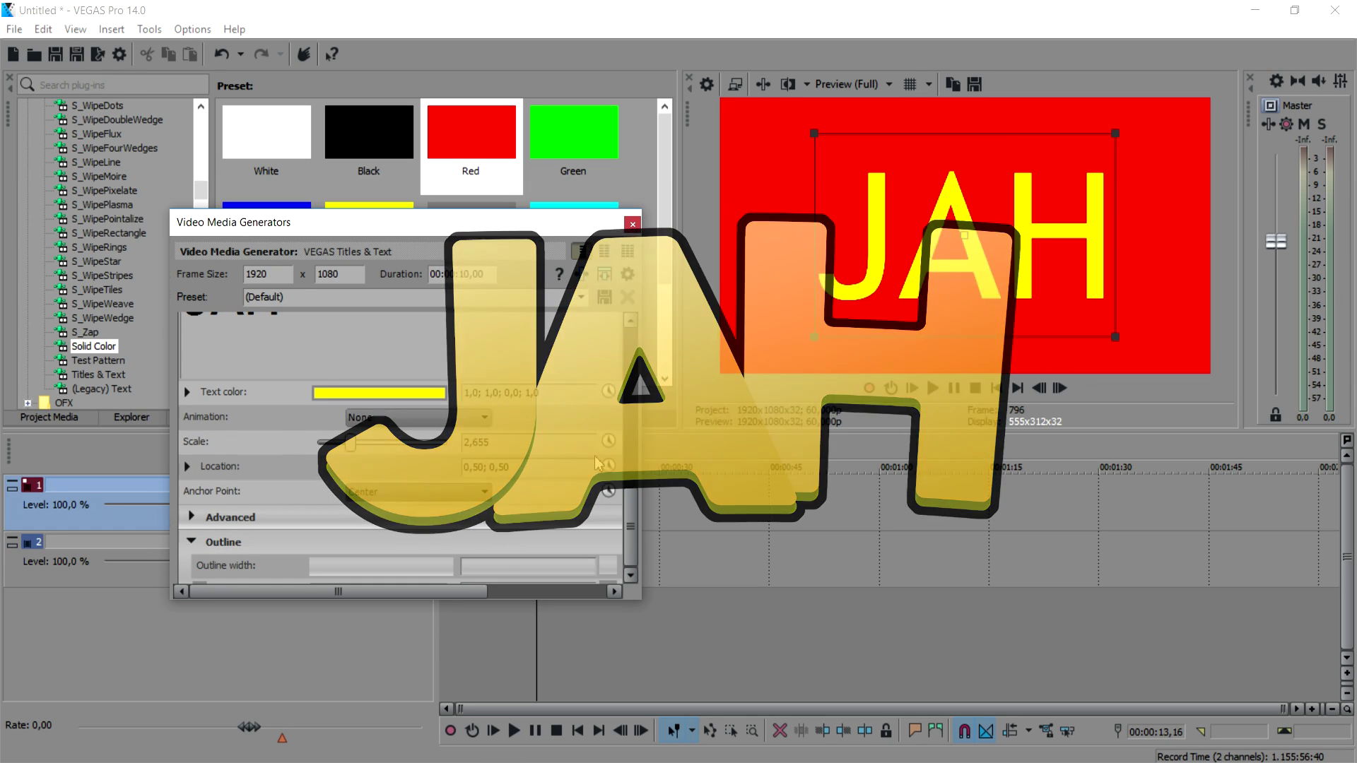
{"action": "left_click_drag", "start_coordinate": [628, 492], "coordinate": [629, 541]}
{"action": "left_click", "coordinate": [397, 545]}
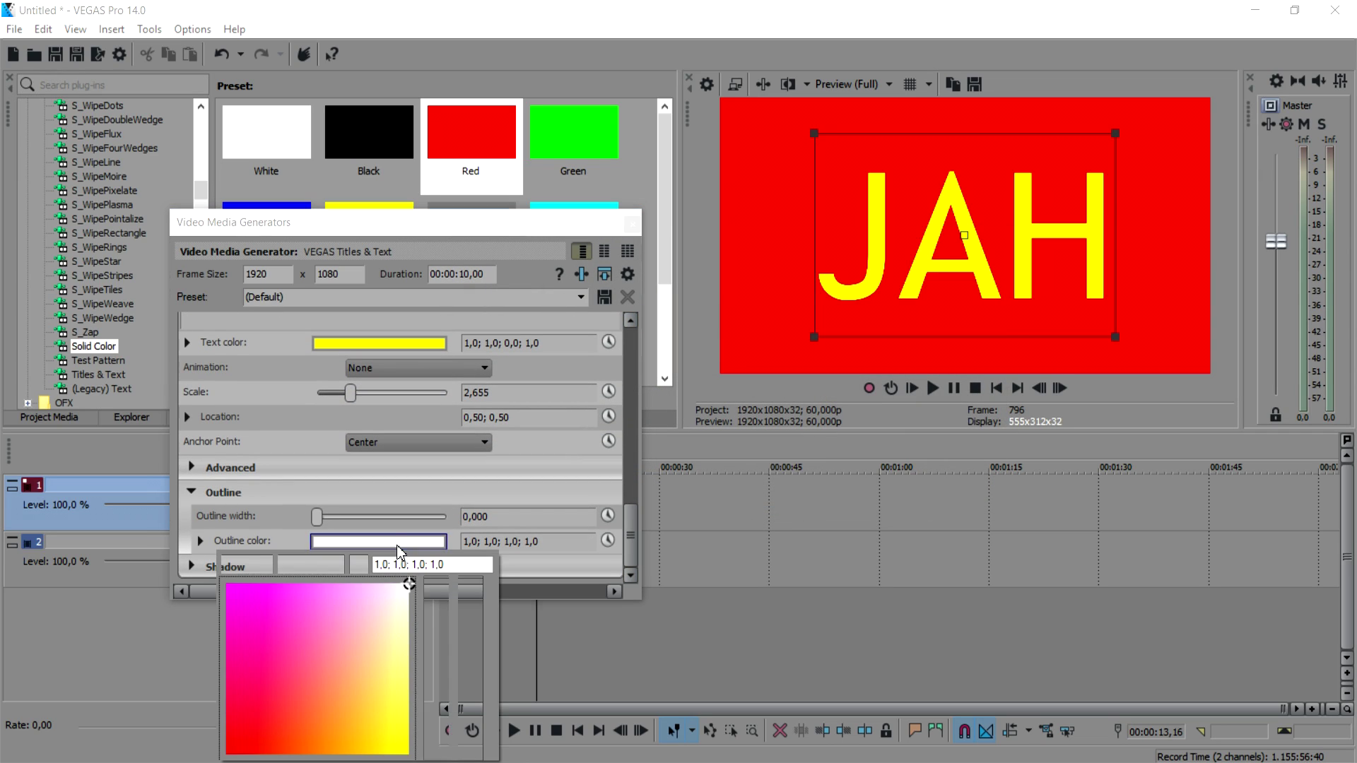
{"action": "mouse_move", "coordinate": [409, 597]}
{"action": "left_mouse_down"}
{"action": "mouse_move", "coordinate": [440, 622]}
{"action": "mouse_move", "coordinate": [439, 742]}
{"action": "left_mouse_up"}
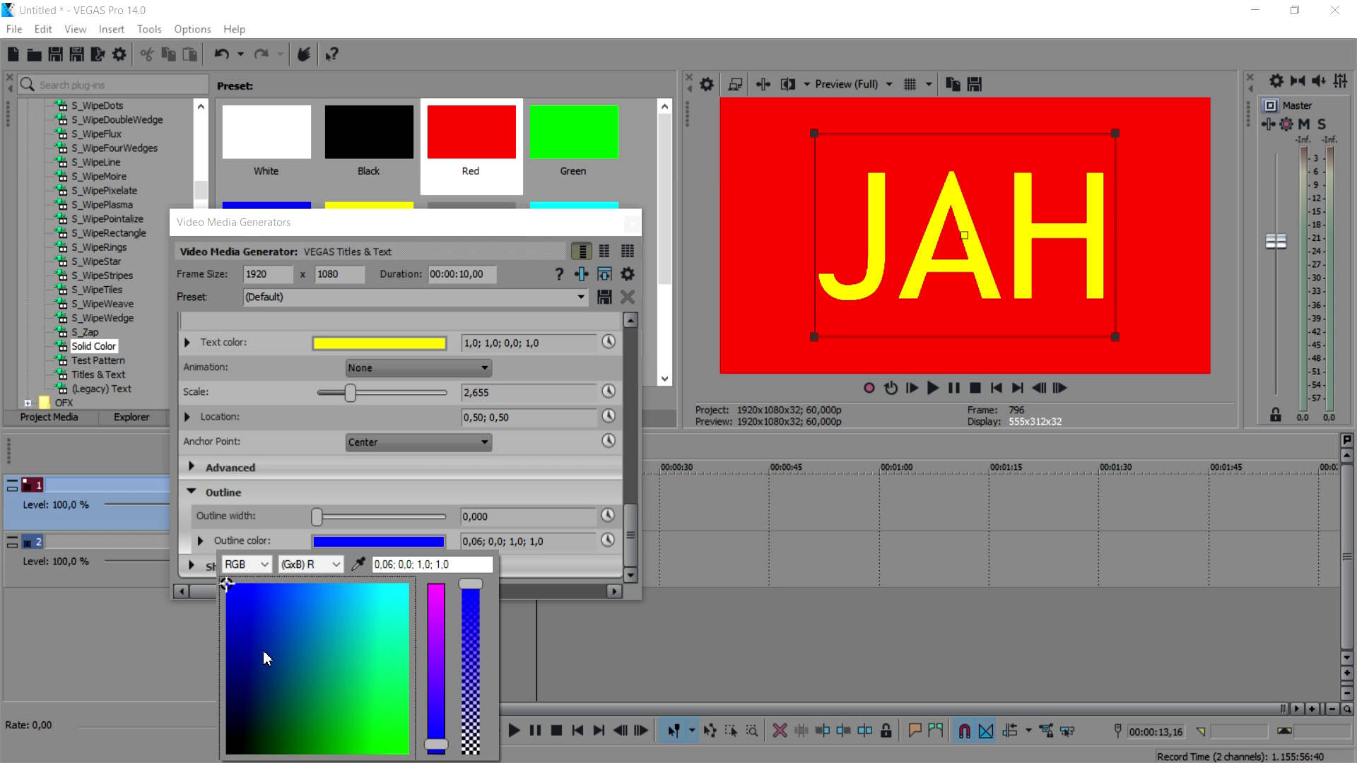
{"action": "left_click", "coordinate": [240, 620]}
{"action": "left_click_drag", "start_coordinate": [235, 664], "coordinate": [231, 700]}
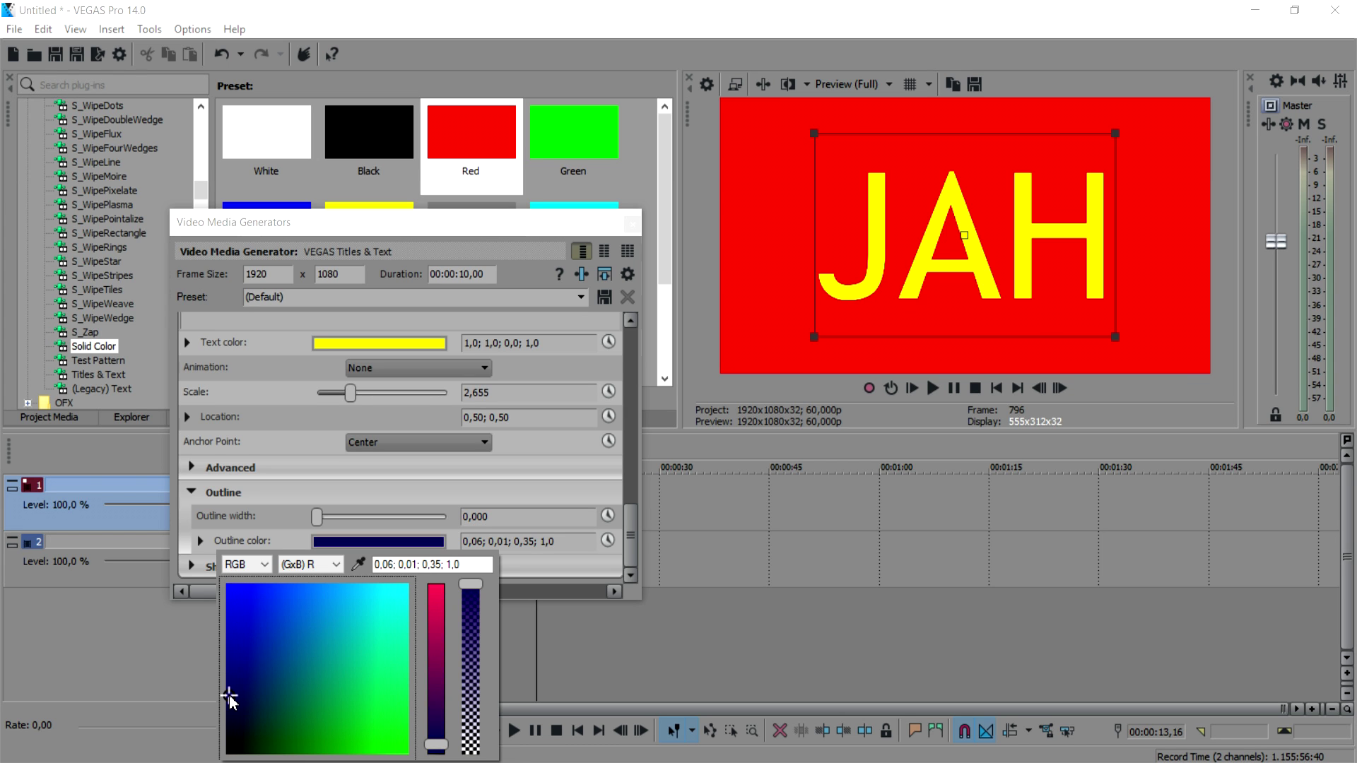
{"action": "left_click", "coordinate": [350, 523]}
{"action": "left_click_drag", "start_coordinate": [321, 521], "coordinate": [430, 527]}
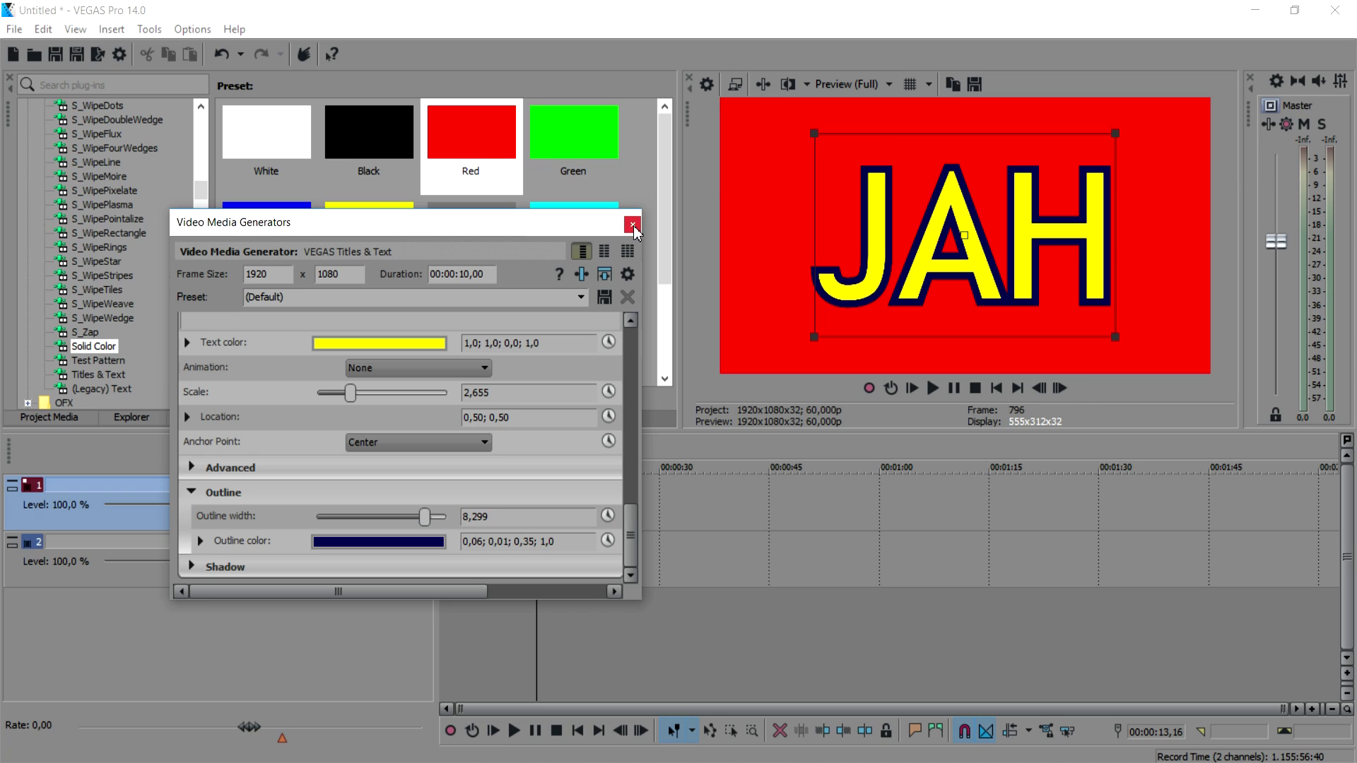
{"action": "left_click", "coordinate": [638, 223]}
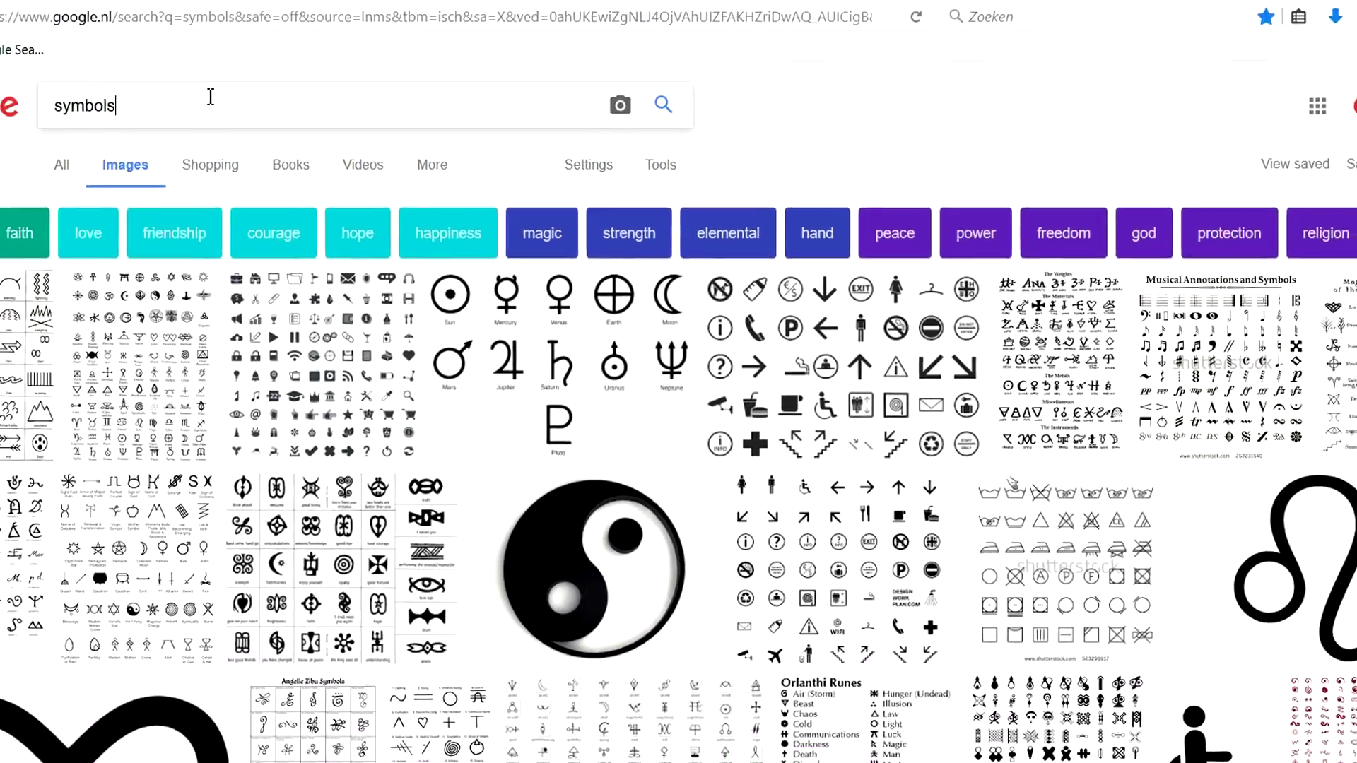
Step: Scroll the symbols results and open the grey Valknut's larger preview
{"action": "scroll", "coordinate": [512, 636], "scroll_direction": "down", "scroll_amount": 1}
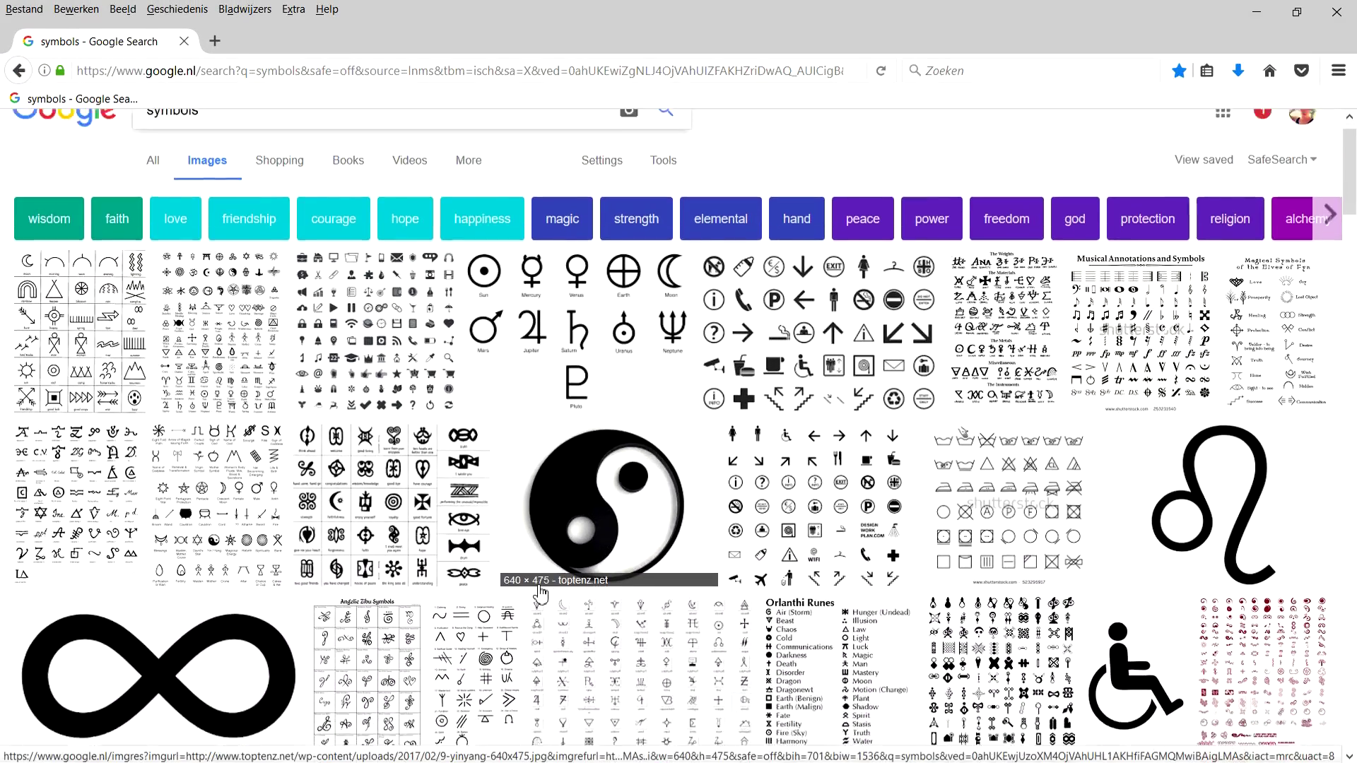
{"action": "scroll", "coordinate": [541, 594], "scroll_direction": "down", "scroll_amount": 5}
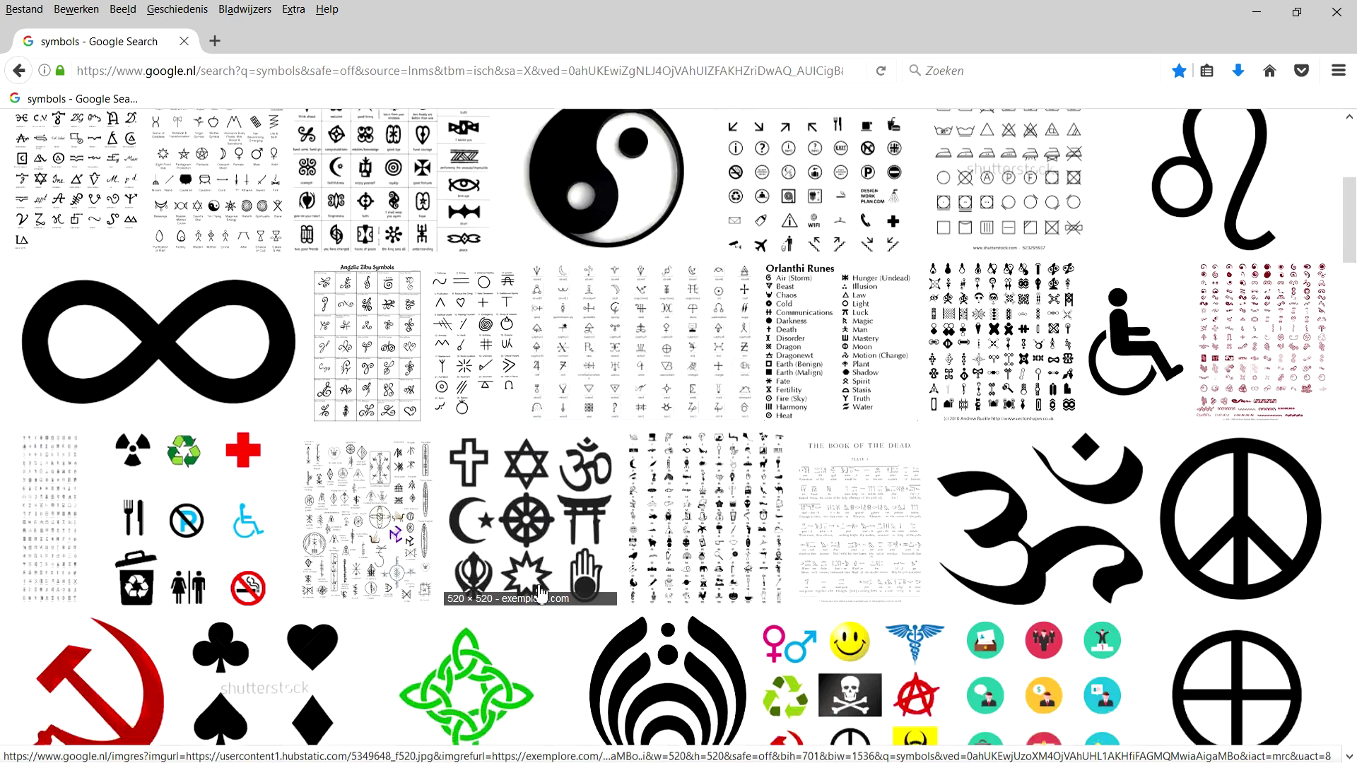
{"action": "scroll", "coordinate": [541, 593], "scroll_direction": "down", "scroll_amount": 2}
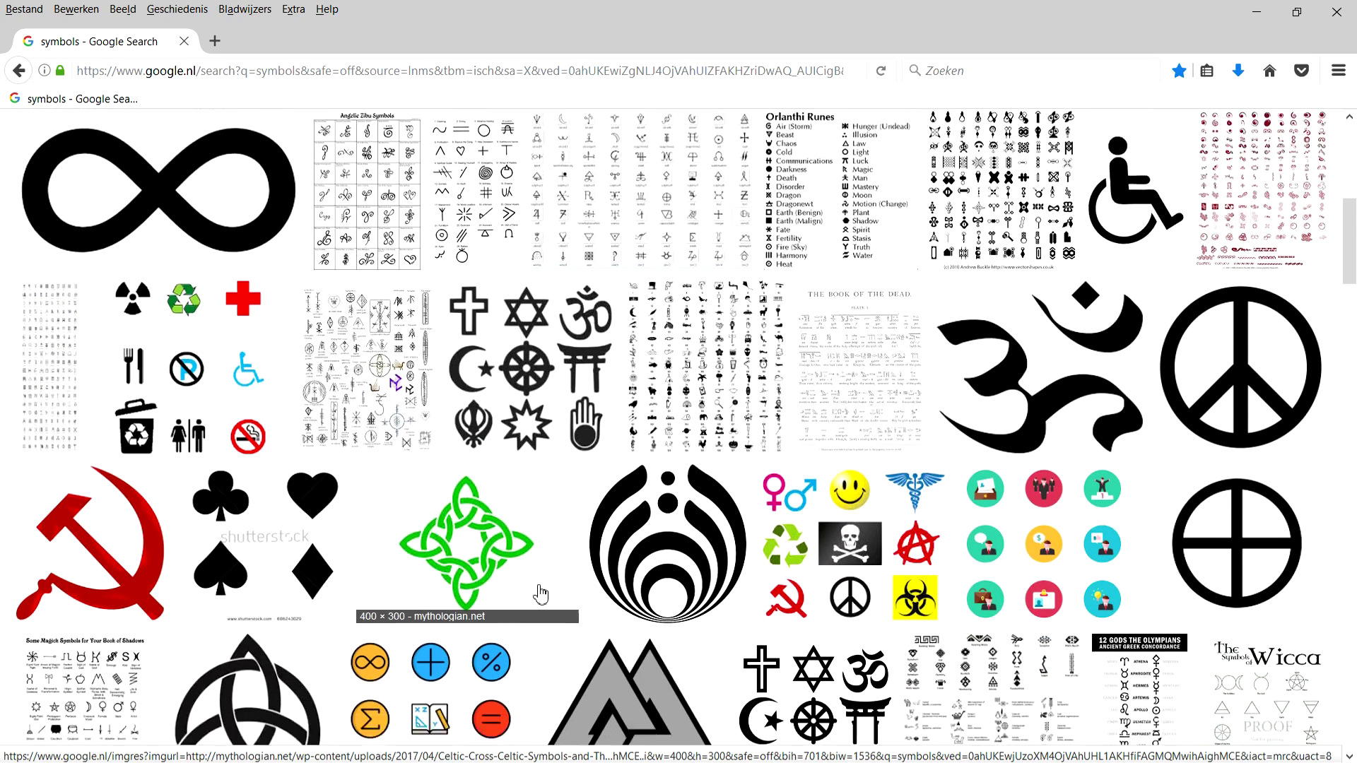
{"action": "scroll", "coordinate": [541, 595], "scroll_direction": "down", "scroll_amount": 2}
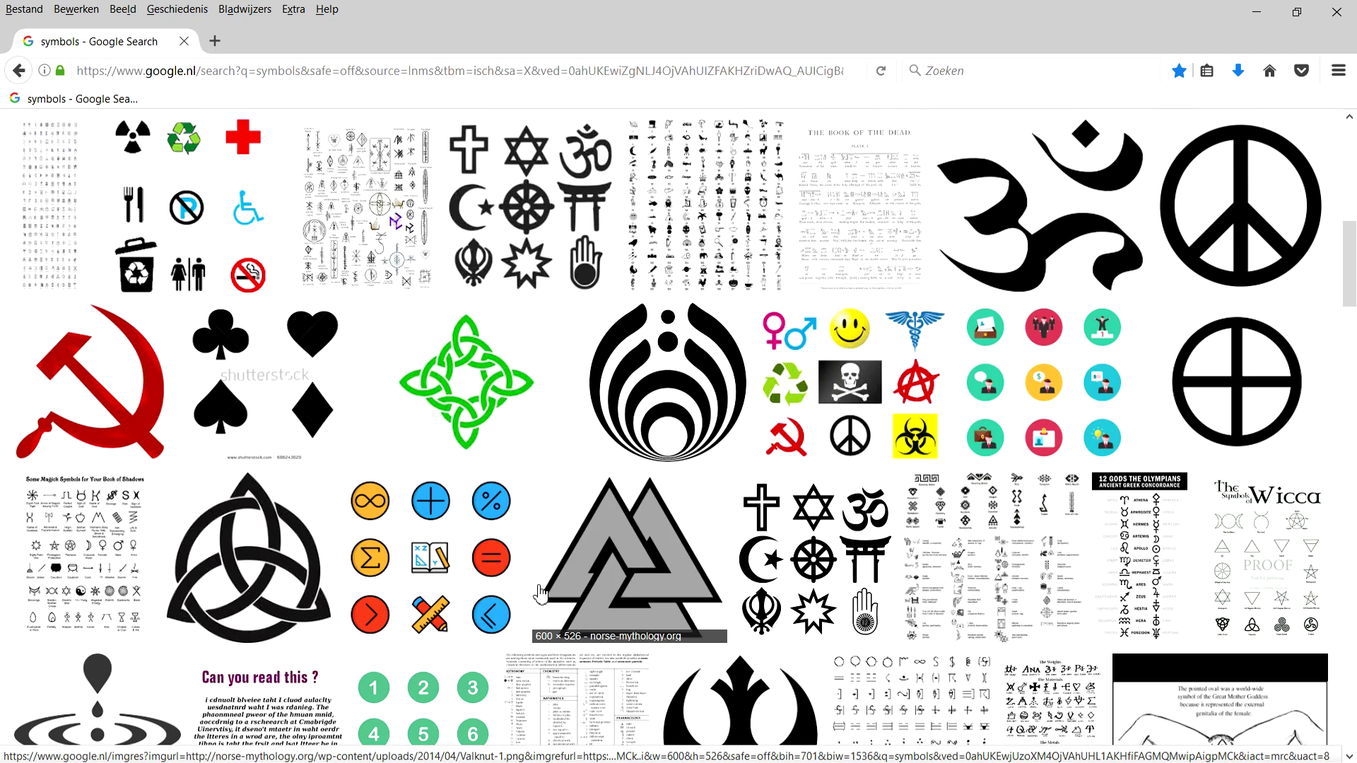
{"action": "left_click", "coordinate": [637, 536]}
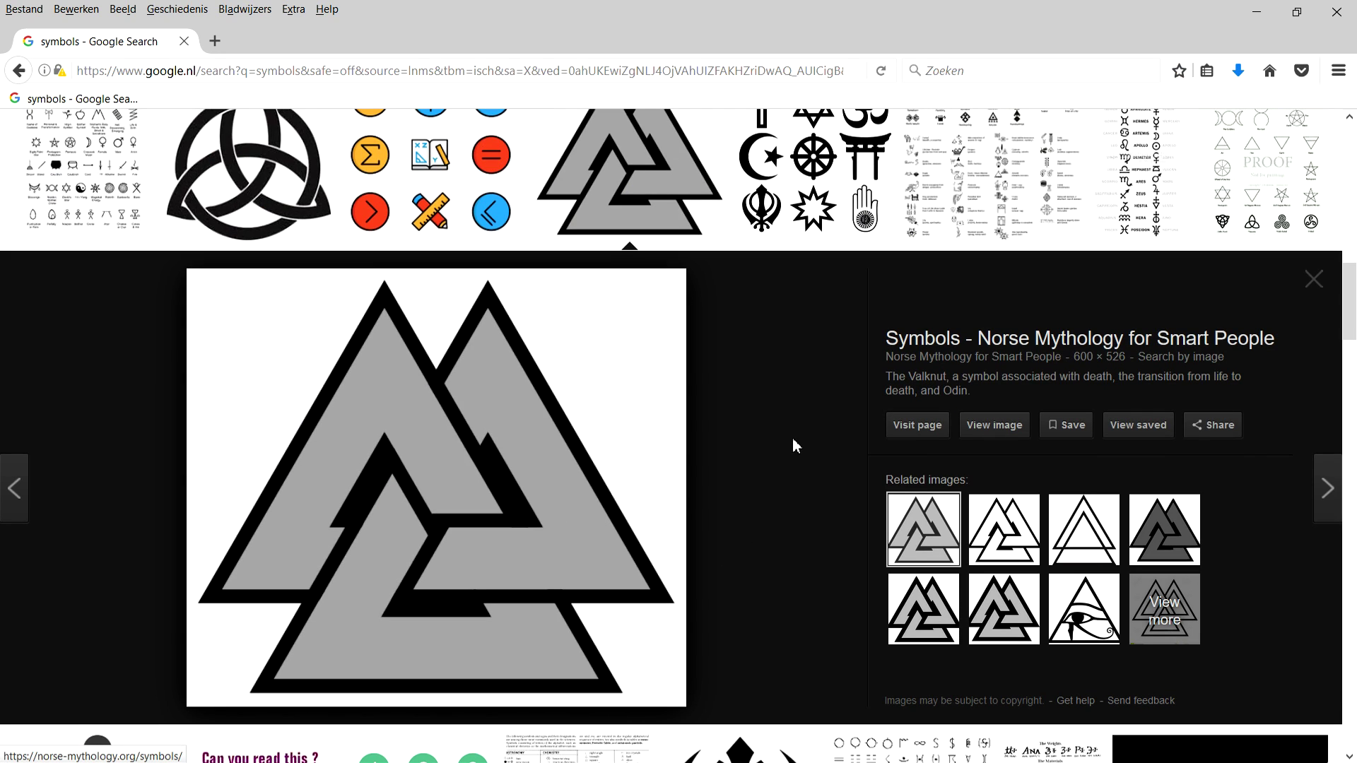
Step: Browse the white and double-triangle Valknut variants, return to the grey one, and scroll to the top
{"action": "scroll", "coordinate": [633, 363], "scroll_direction": "up", "scroll_amount": 8}
{"action": "scroll", "coordinate": [678, 398], "scroll_direction": "down", "scroll_amount": 6}
{"action": "scroll", "coordinate": [678, 398], "scroll_direction": "down", "scroll_amount": 3}
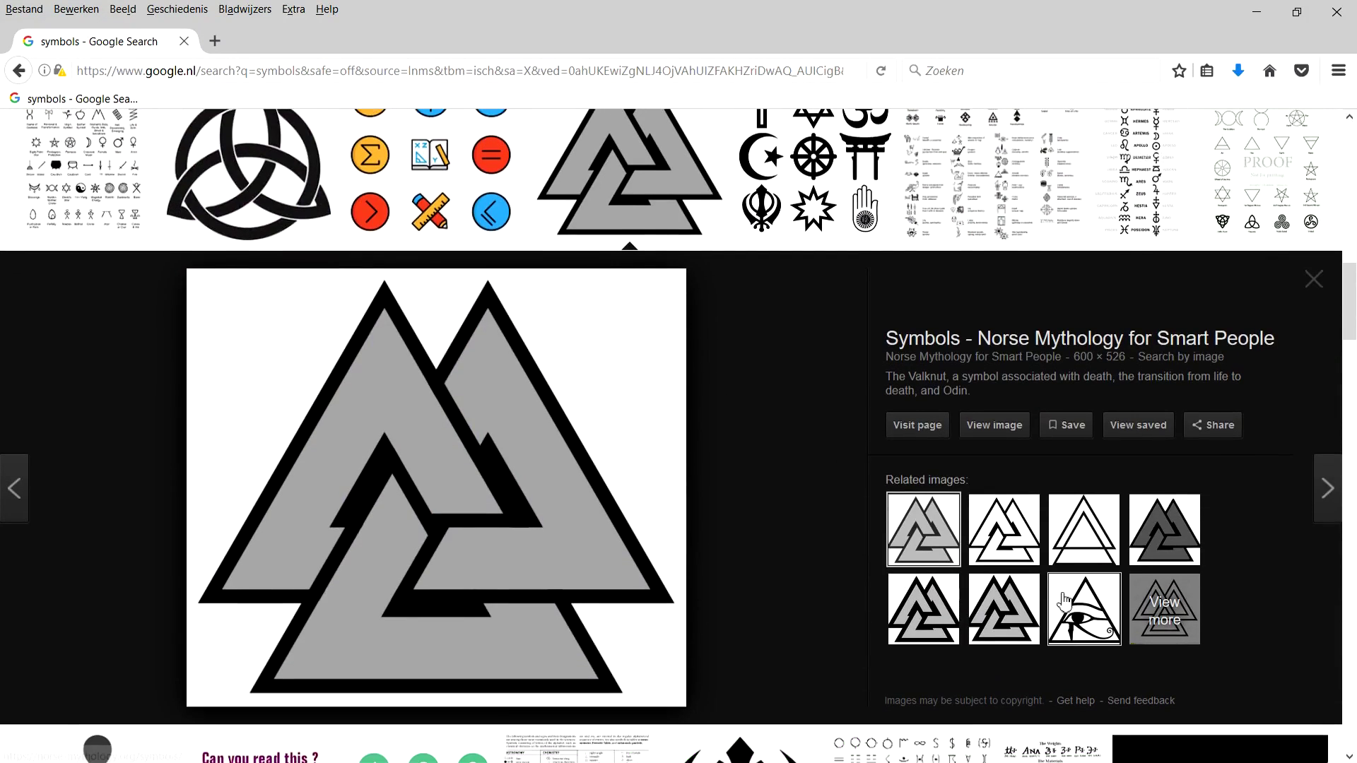
{"action": "left_click", "coordinate": [1033, 552]}
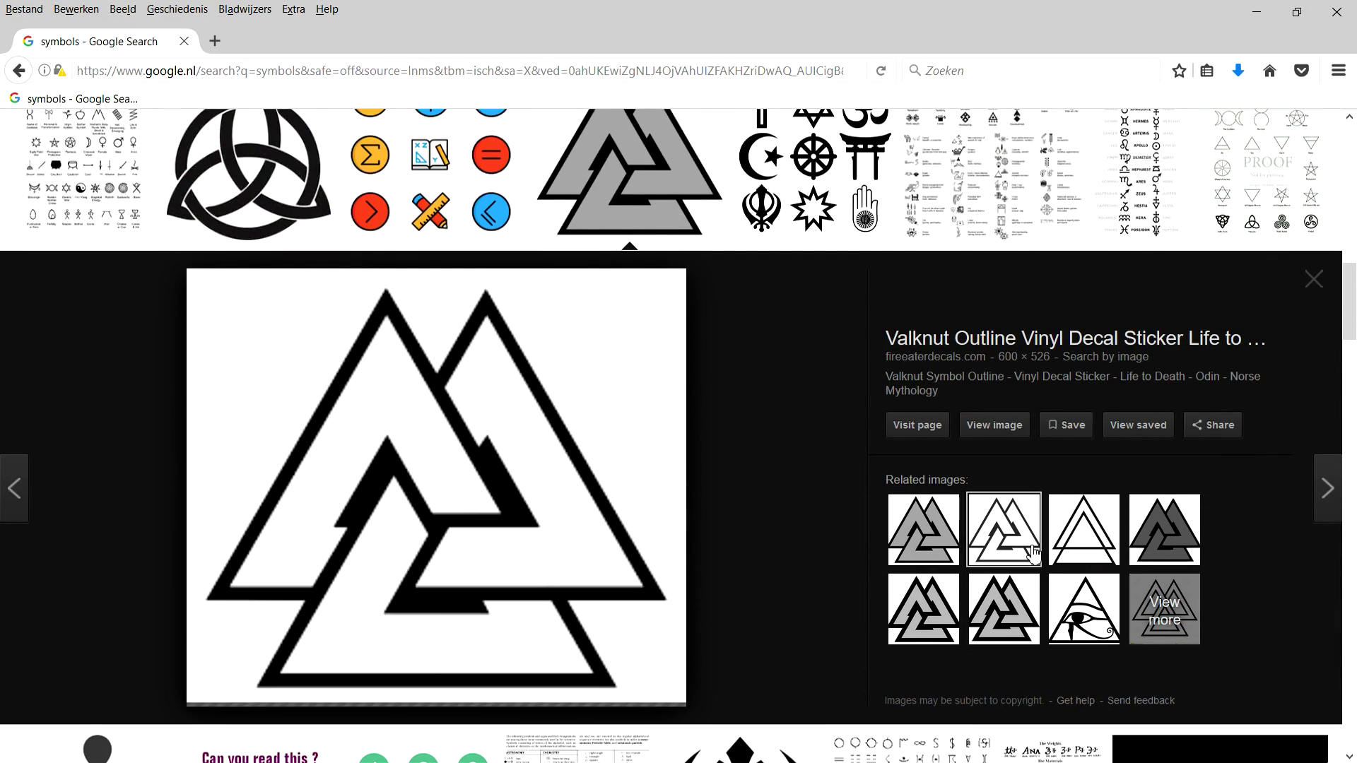
{"action": "left_click", "coordinate": [1071, 558]}
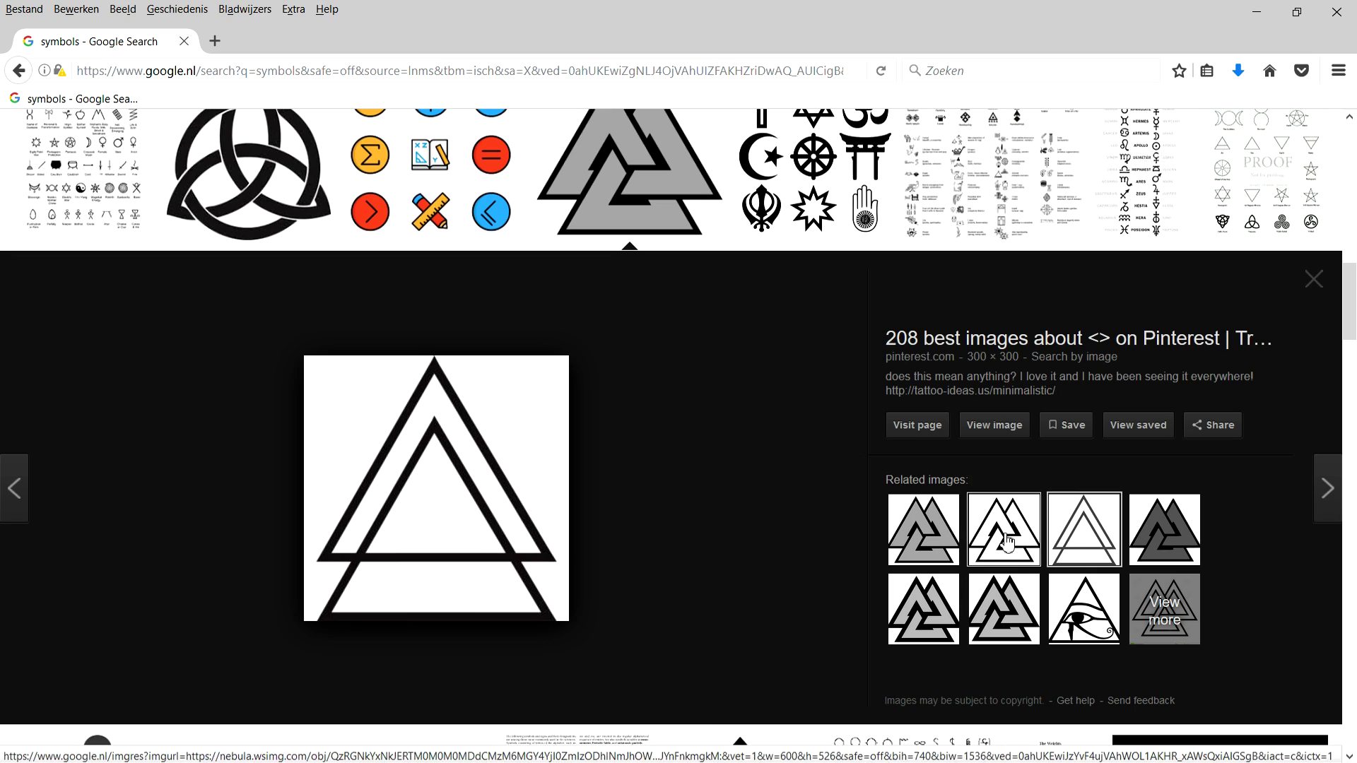
{"action": "left_click", "coordinate": [951, 541]}
{"action": "scroll", "coordinate": [388, 127], "scroll_direction": "up", "scroll_amount": 10}
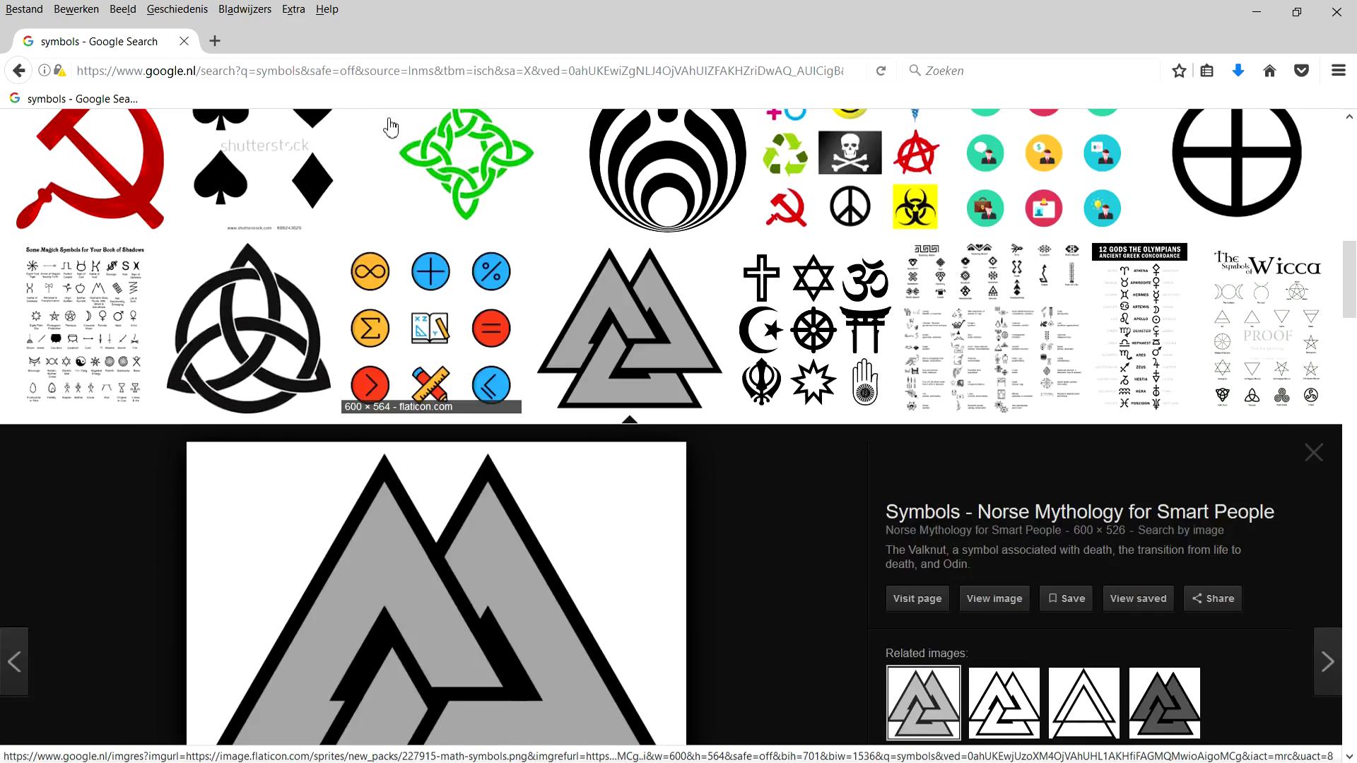
{"action": "scroll", "coordinate": [283, 116], "scroll_direction": "up", "scroll_amount": 4}
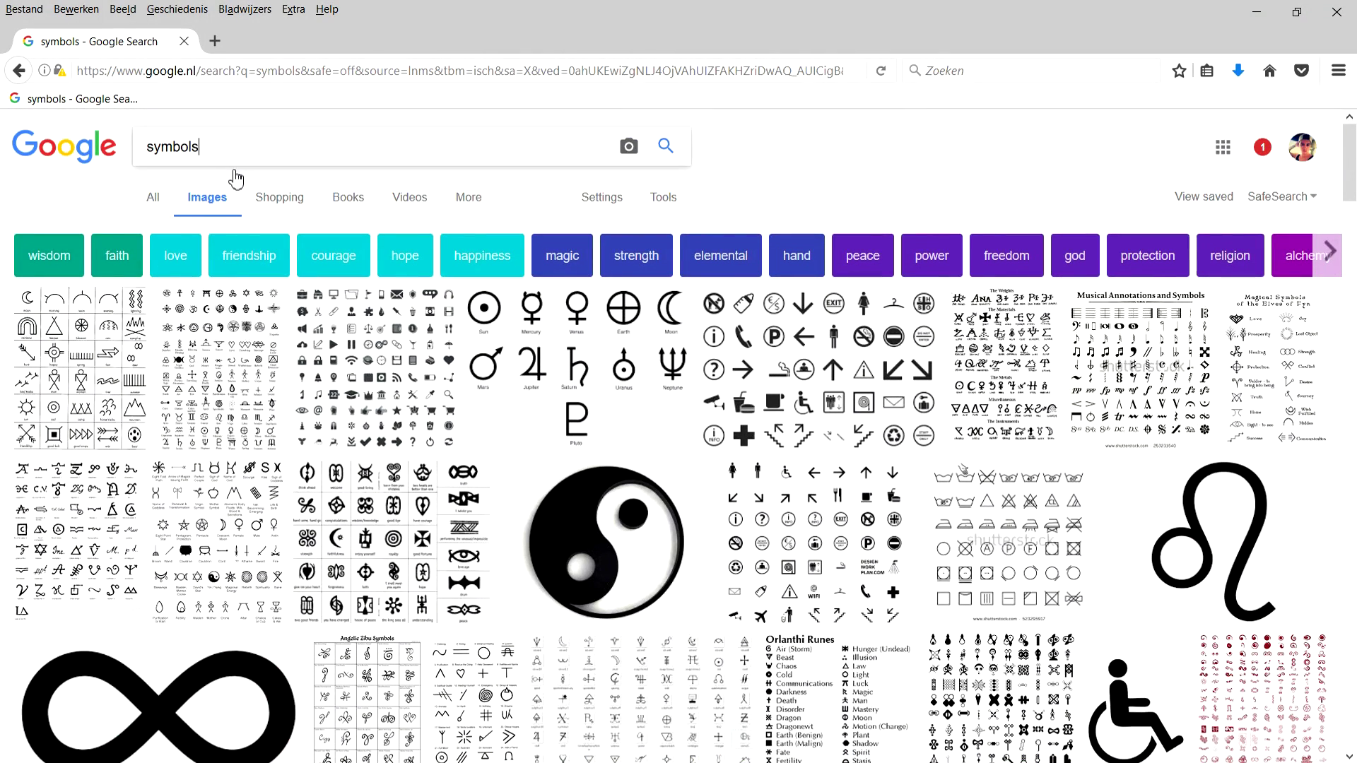
Step: Search Google Images for png symbols and scroll through the results
{"action": "type", "text": "png"}
{"action": "key", "text": "Return"}
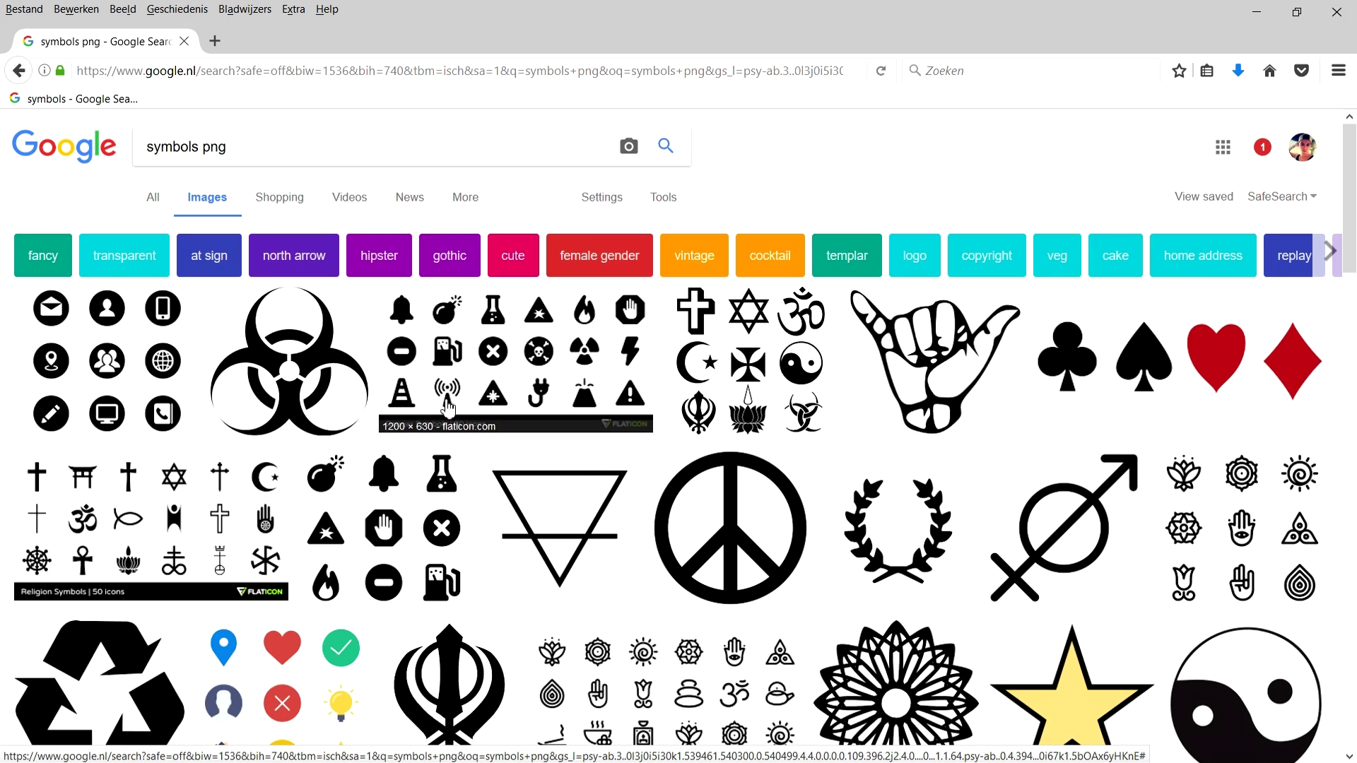
{"action": "scroll", "coordinate": [450, 407], "scroll_direction": "down", "scroll_amount": 4}
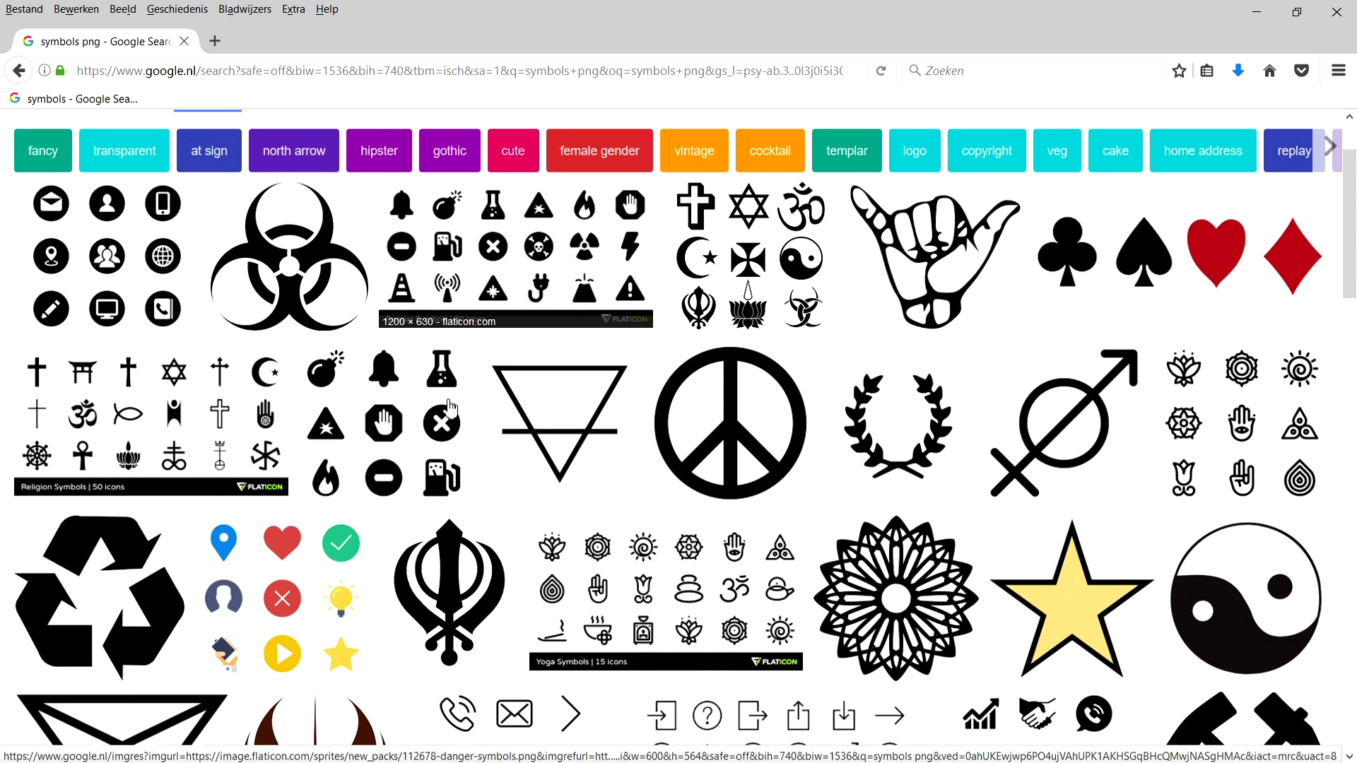
{"action": "scroll", "coordinate": [449, 408], "scroll_direction": "down", "scroll_amount": 1}
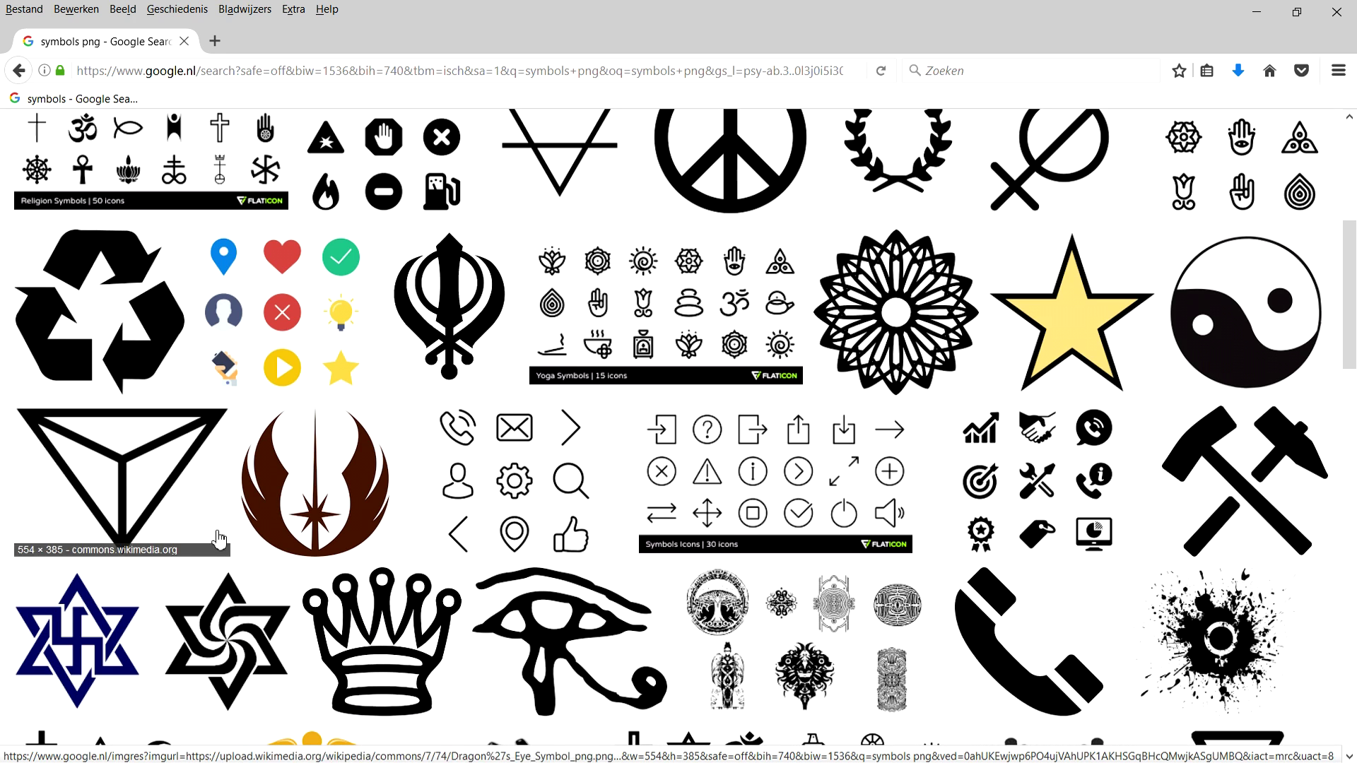
{"action": "scroll", "coordinate": [164, 475], "scroll_direction": "up", "scroll_amount": 5}
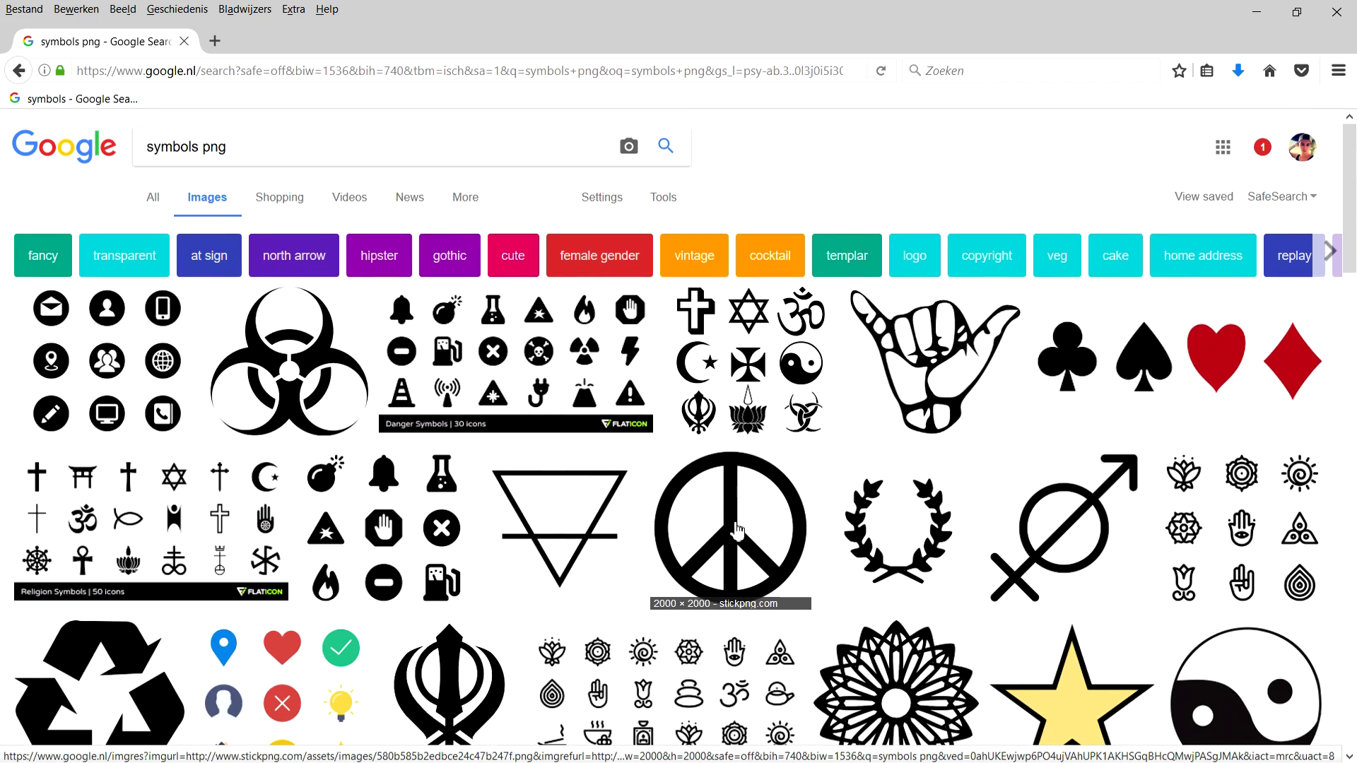
Step: Save the alchemy earth triangle image as 2000px-Alchemy_earth_symbol.svg
{"action": "left_click", "coordinate": [548, 509]}
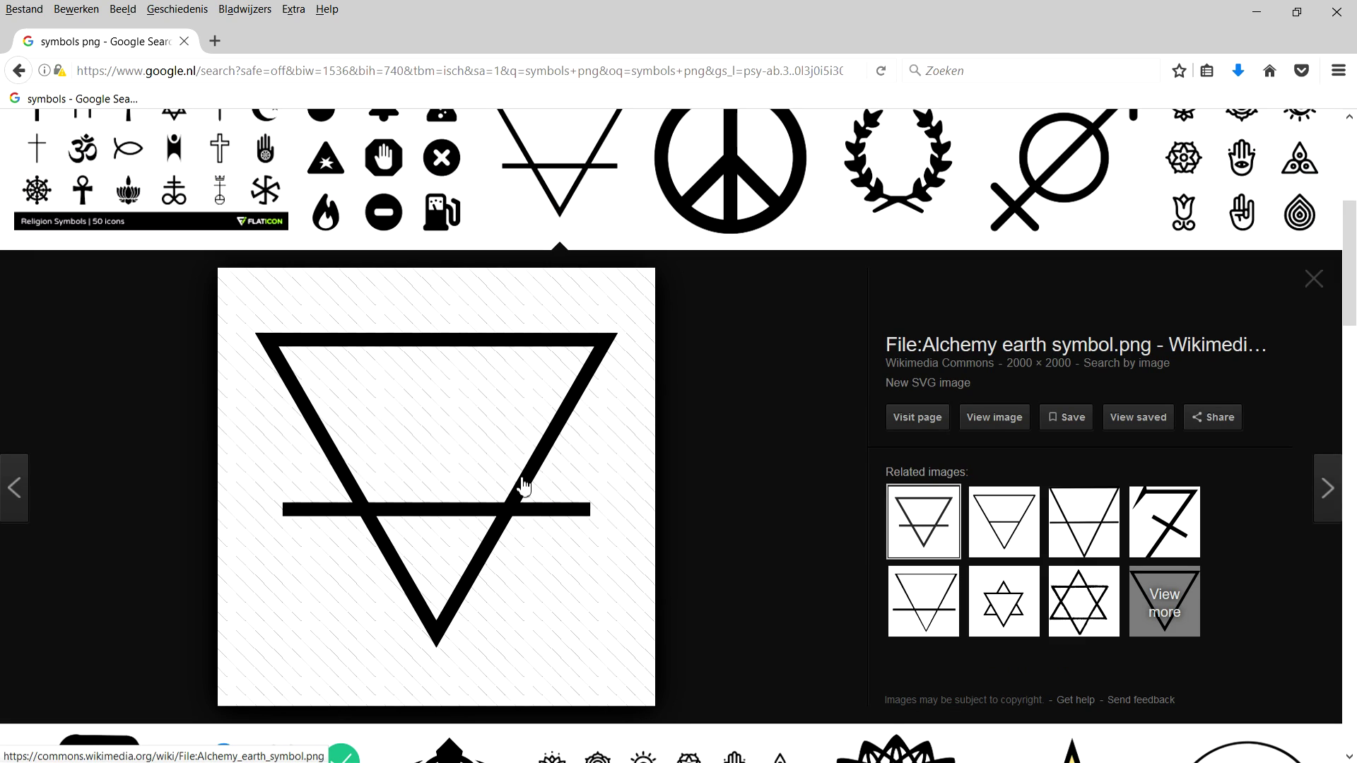
{"action": "right_click", "coordinate": [520, 461]}
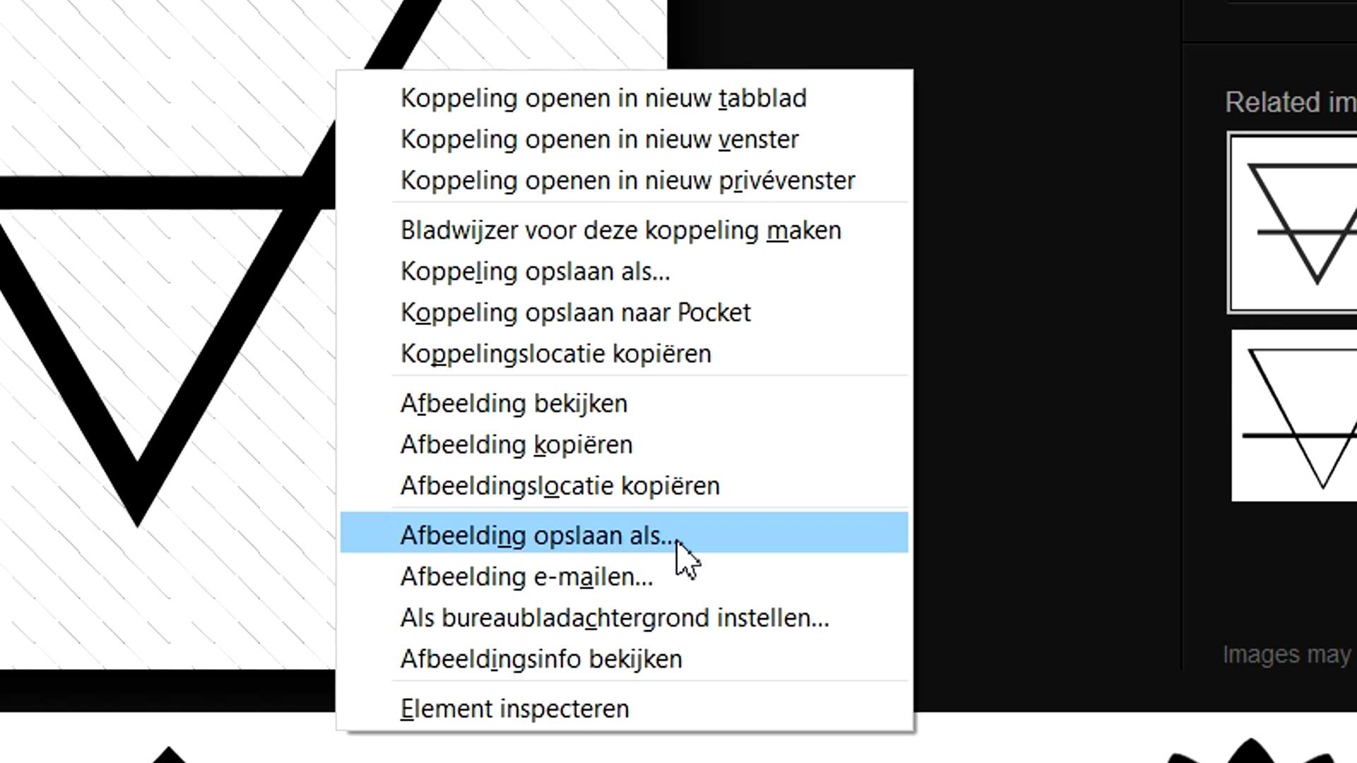
{"action": "left_click", "coordinate": [661, 651]}
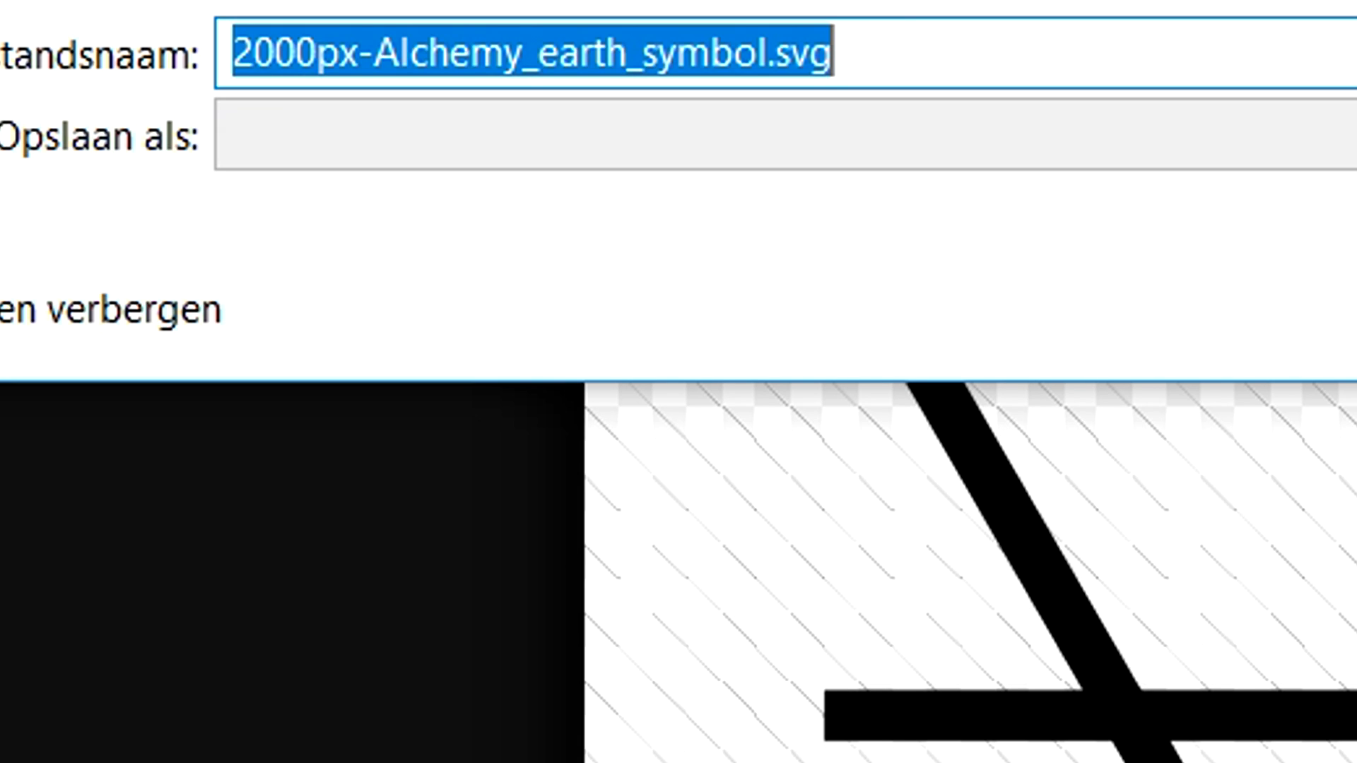
{"action": "key", "text": "Return"}
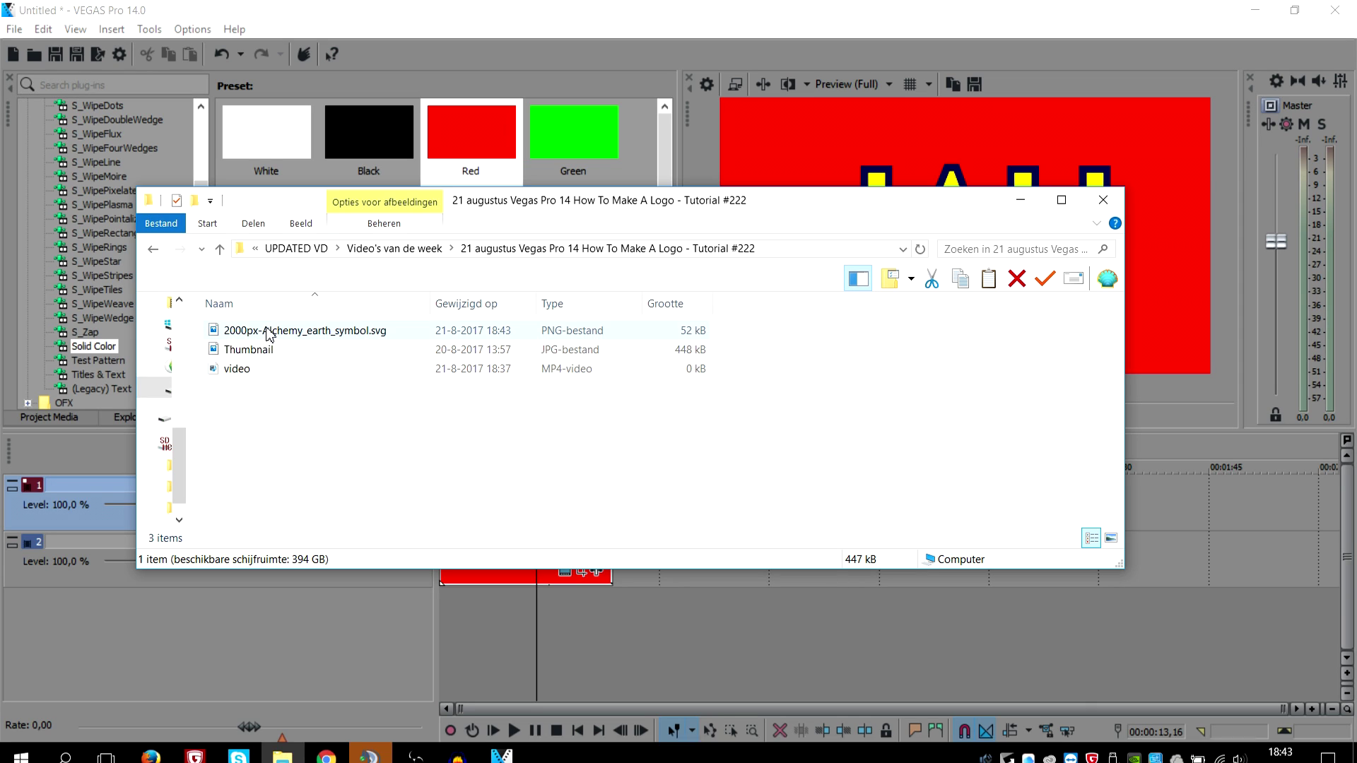
{"action": "left_click", "coordinate": [283, 330]}
Step: Place the triangle image on track 2, between the JAH title and the red background
{"action": "left_click_drag", "start_coordinate": [1175, 591], "coordinate": [562, 617]}
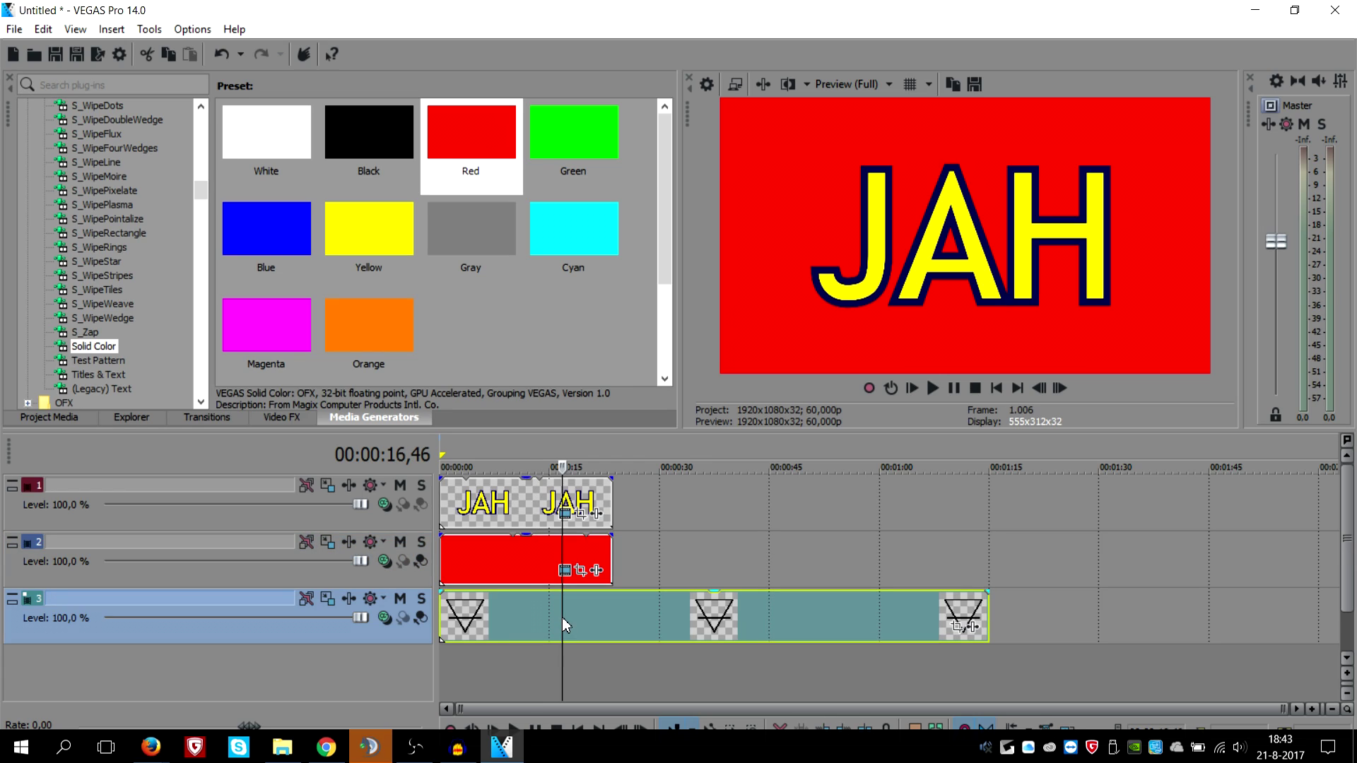
{"action": "scroll", "coordinate": [562, 617], "scroll_direction": "up", "scroll_amount": 5}
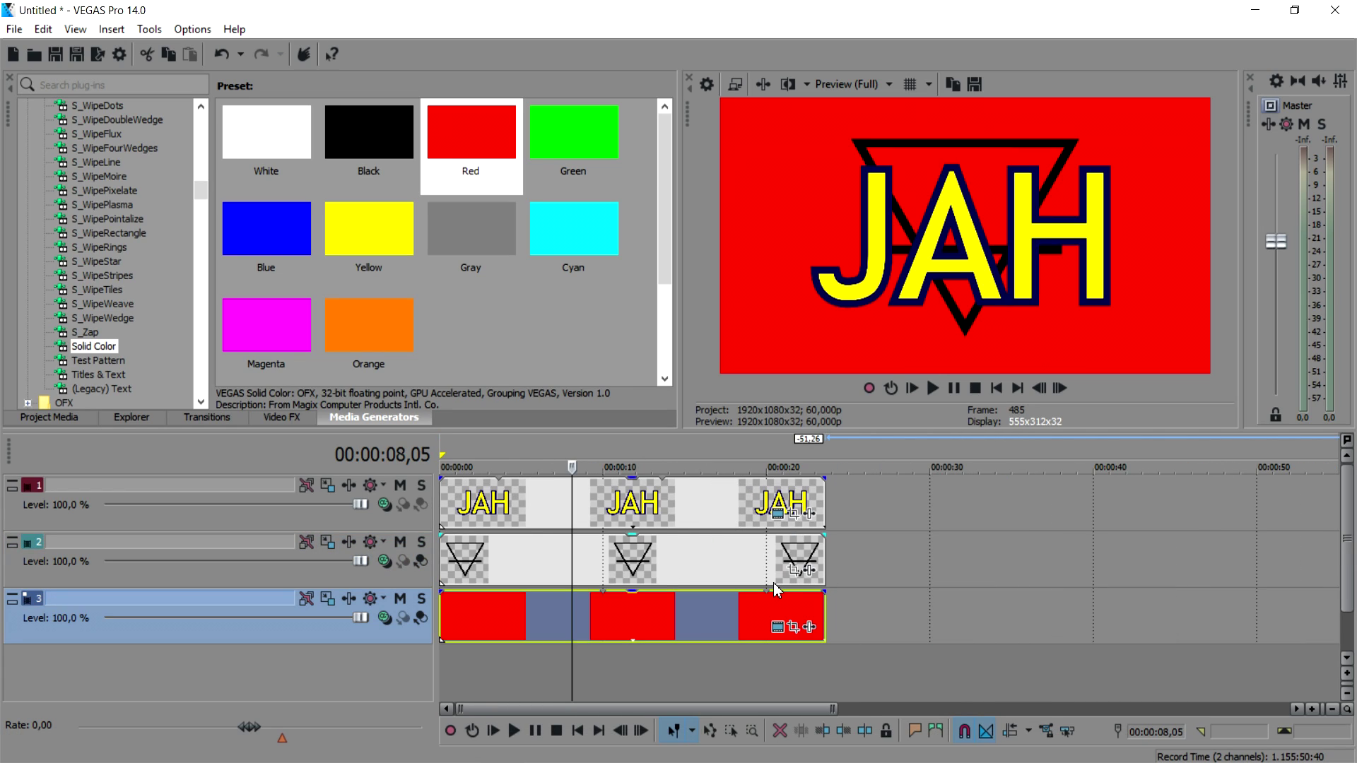
{"action": "left_click", "coordinate": [650, 558]}
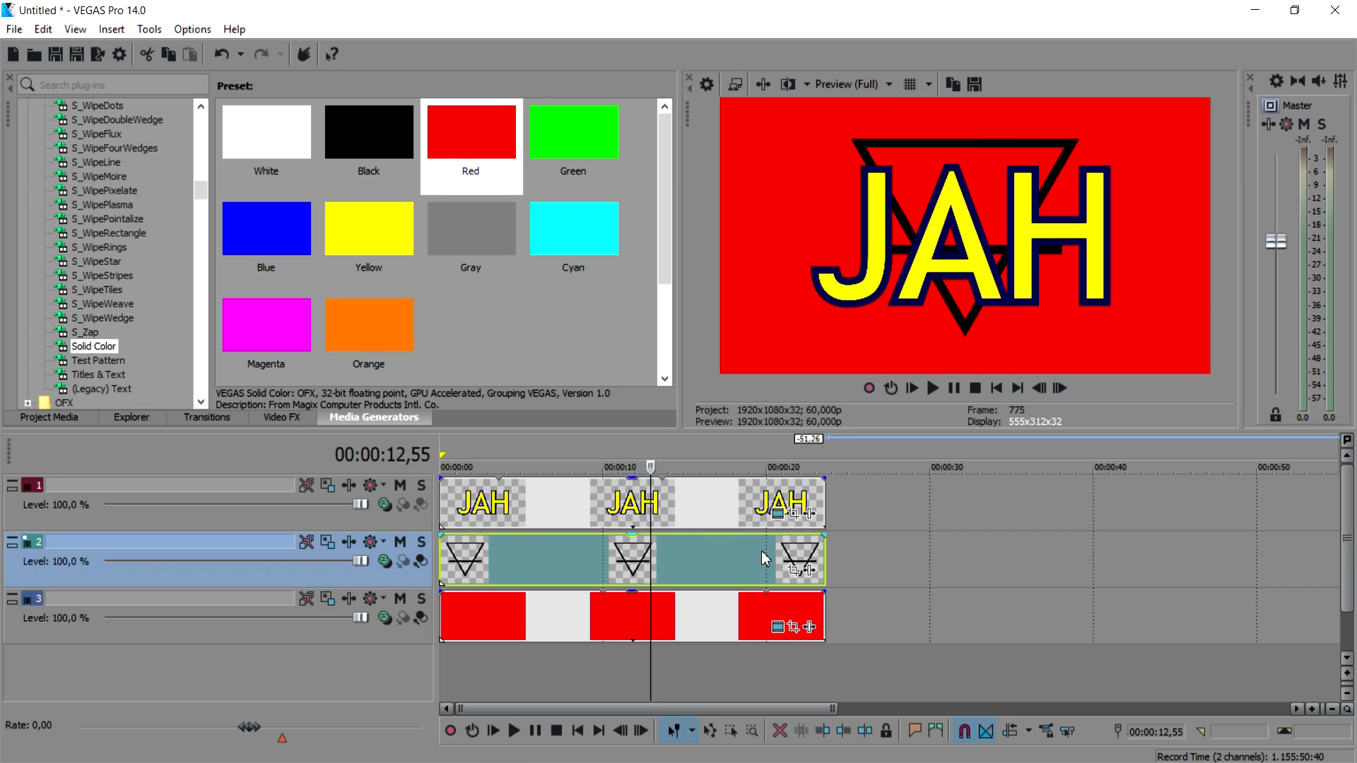
{"action": "left_click", "coordinate": [794, 573]}
Step: Flip the triangle vertically and raise it, then delete it from the timeline
{"action": "right_click", "coordinate": [747, 562]}
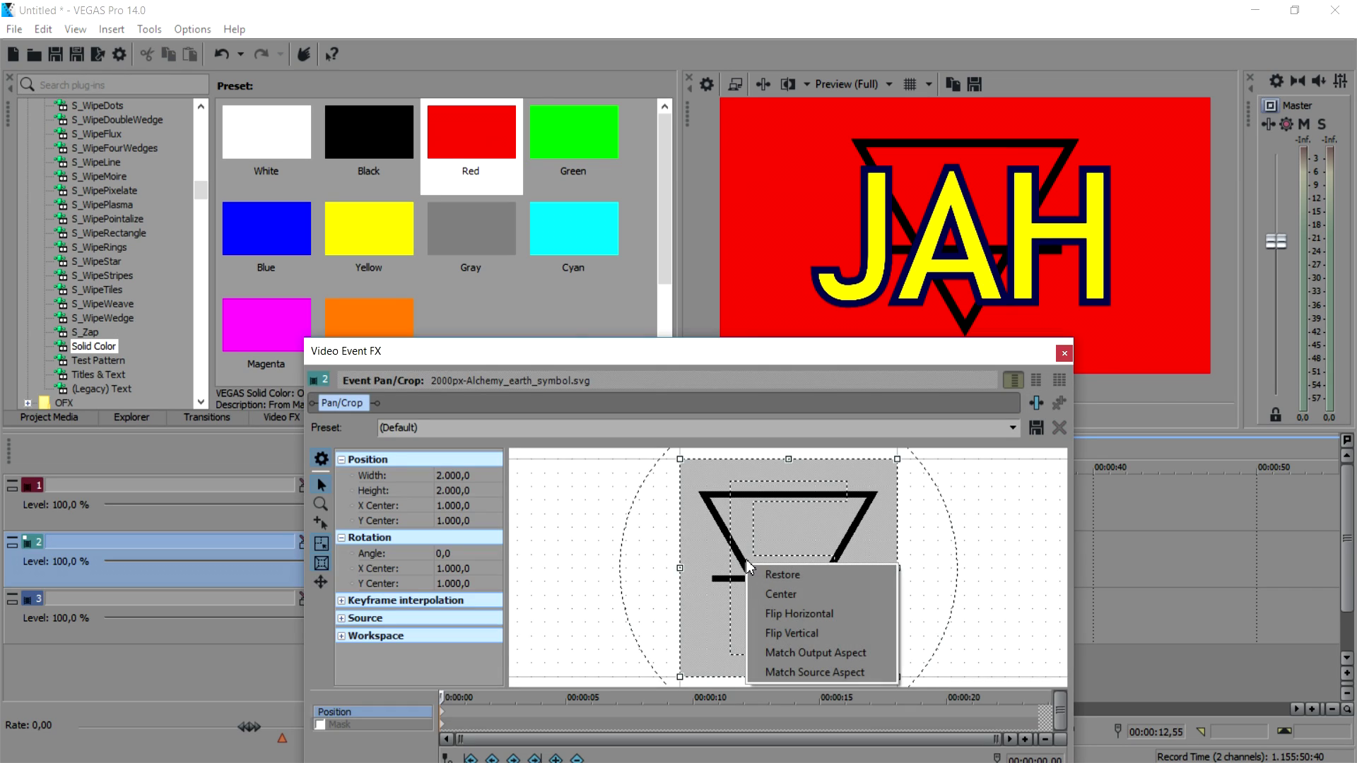
{"action": "left_click", "coordinate": [864, 632]}
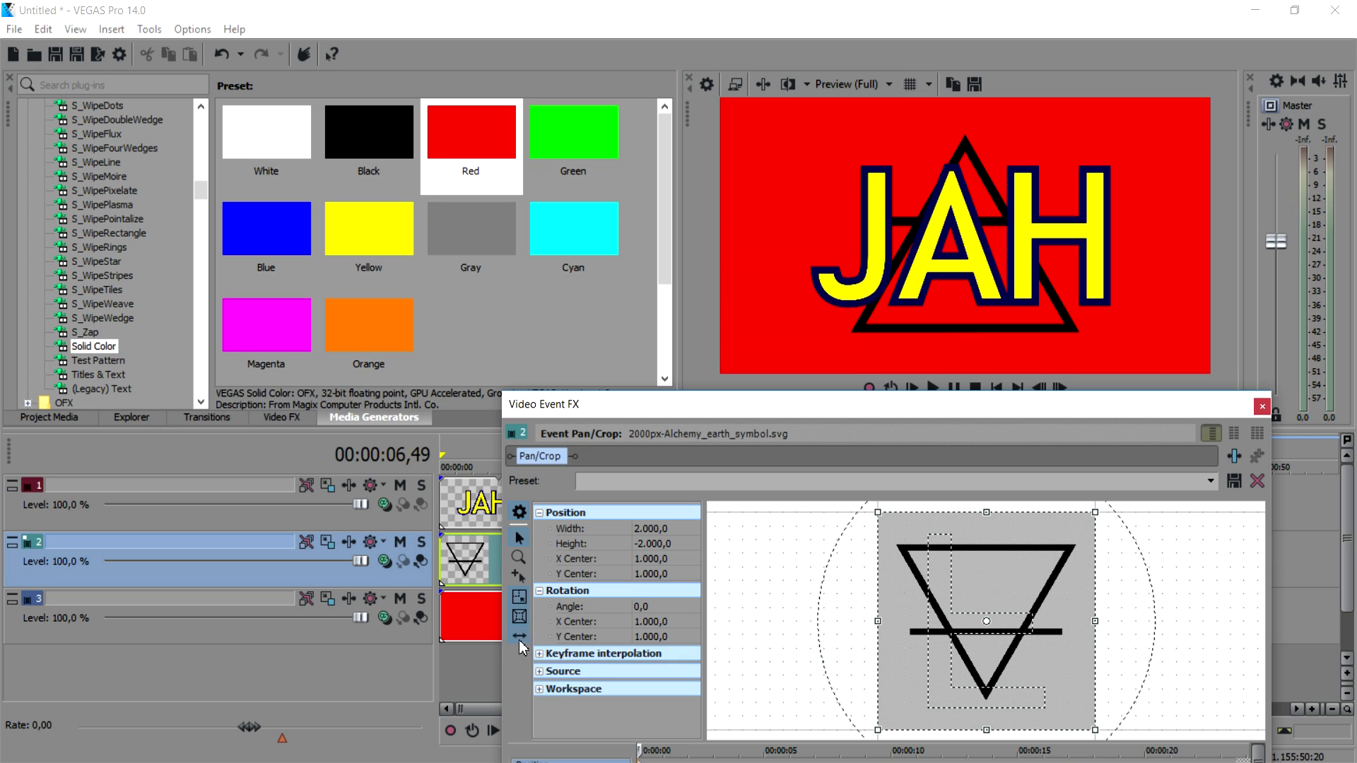
{"action": "mouse_move", "coordinate": [1031, 647]}
{"action": "left_mouse_down"}
{"action": "mouse_move", "coordinate": [1033, 621]}
{"action": "mouse_move", "coordinate": [1034, 635]}
{"action": "left_mouse_up"}
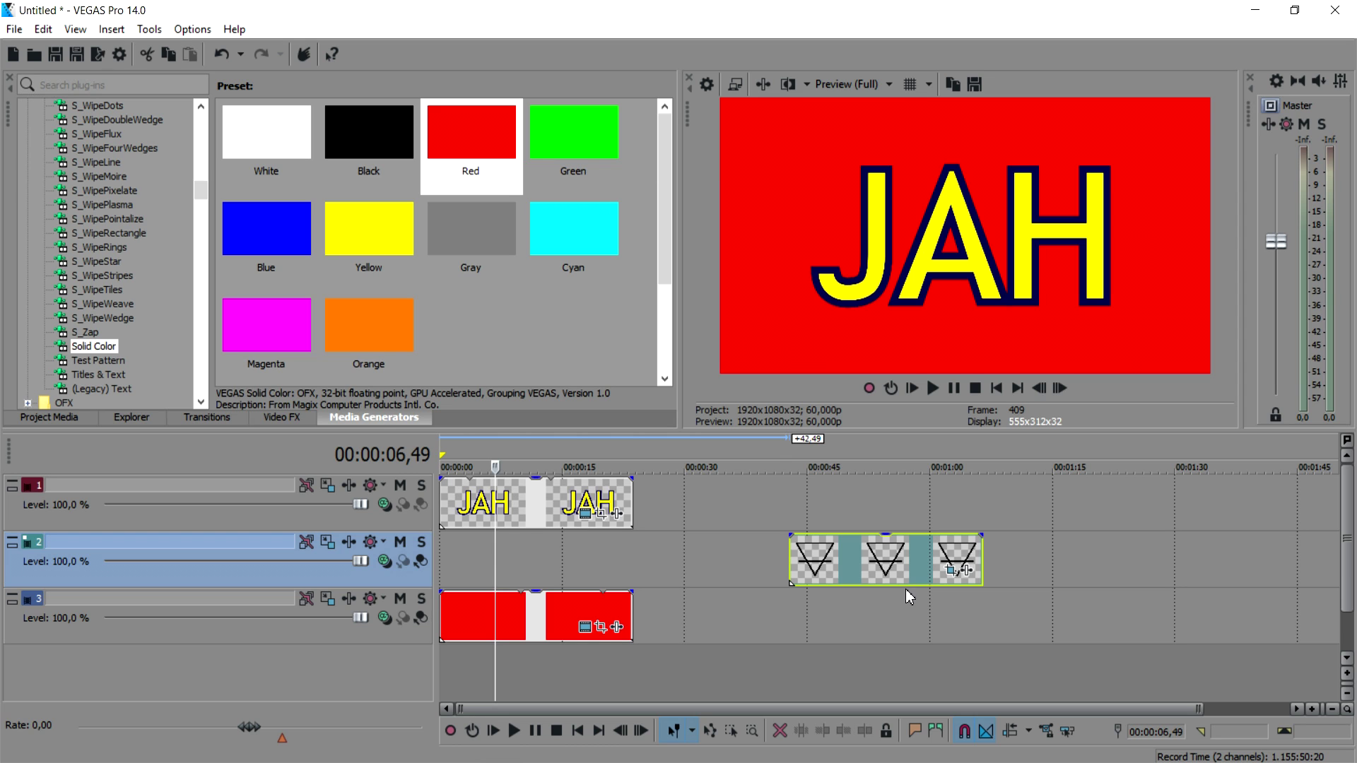
{"action": "key", "text": "Delete"}
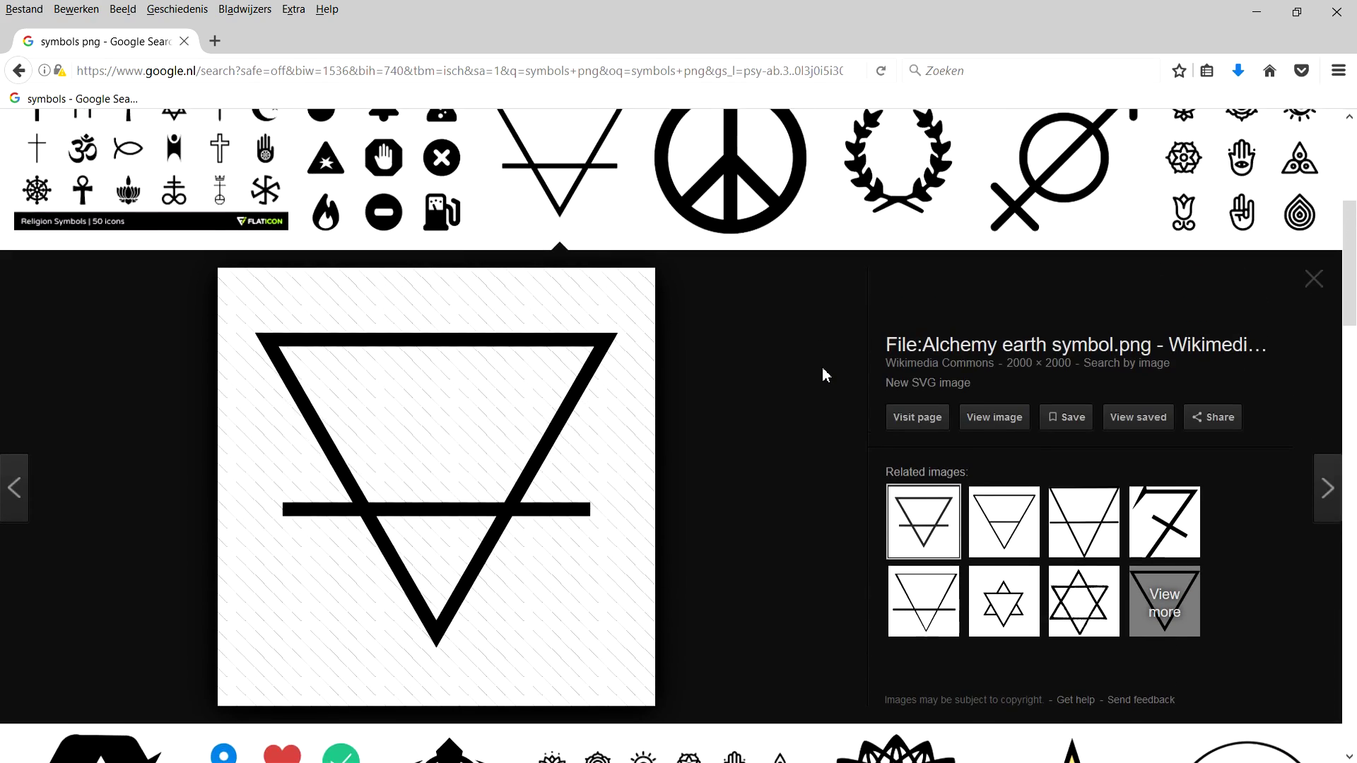
Step: Save the larger DeviantArt laurel wreath image from Google Images to disk
{"action": "left_click", "coordinate": [897, 169]}
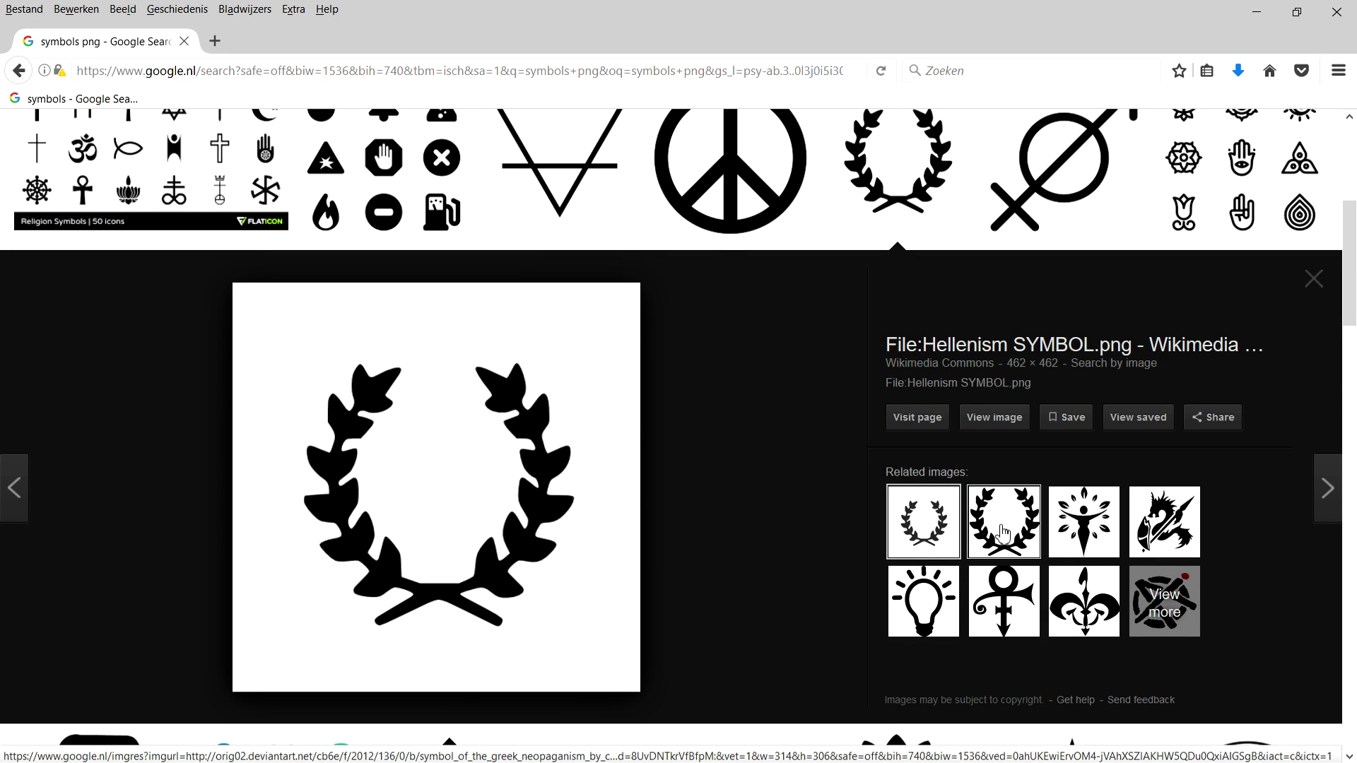
{"action": "left_click", "coordinate": [999, 527]}
{"action": "right_click", "coordinate": [690, 151]}
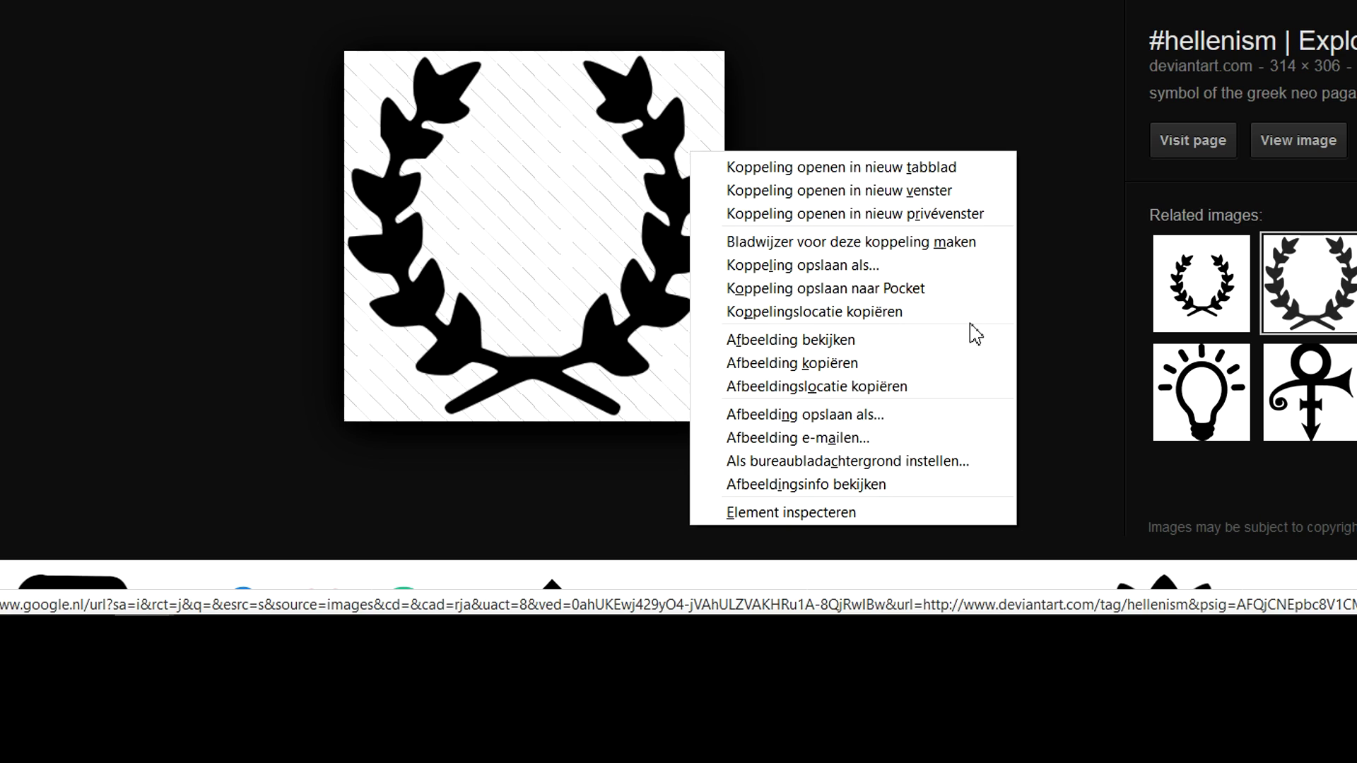
{"action": "left_click", "coordinate": [903, 418]}
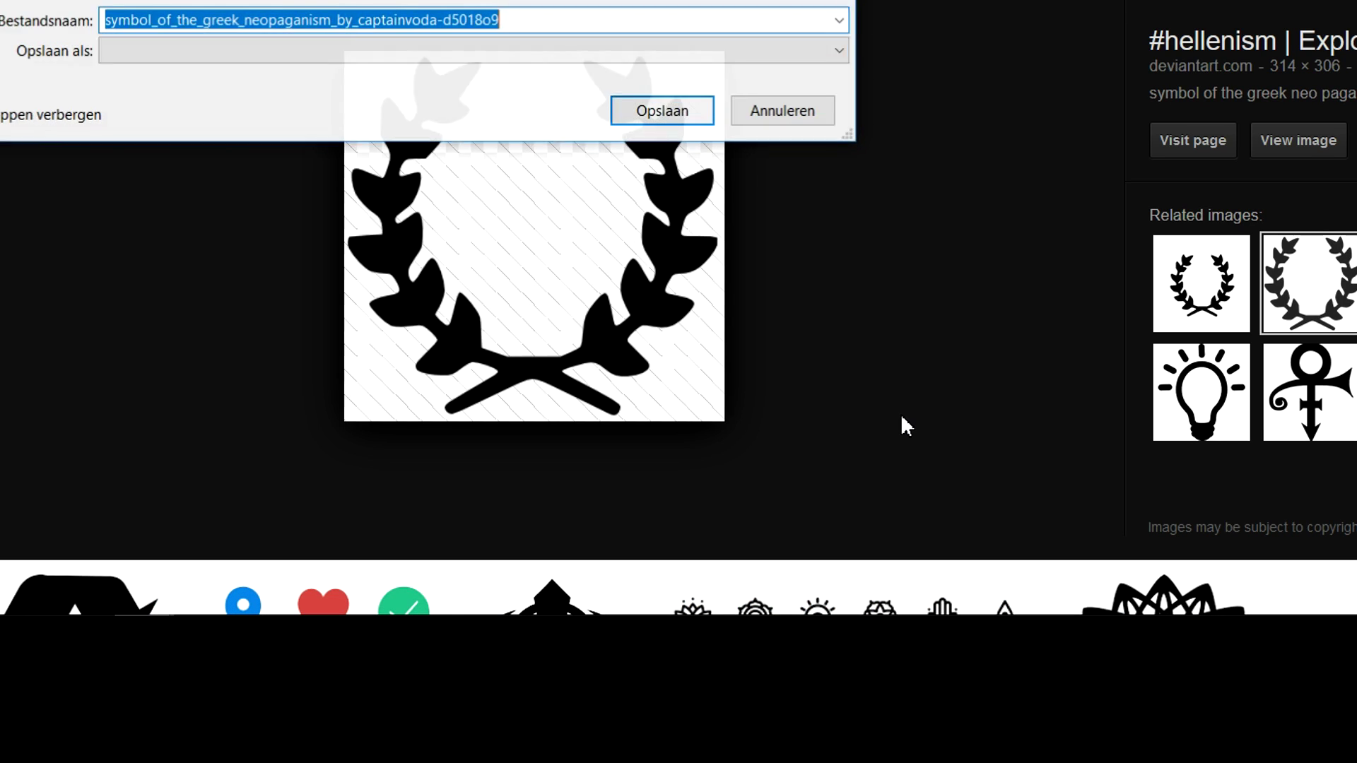
{"action": "key", "text": "Return"}
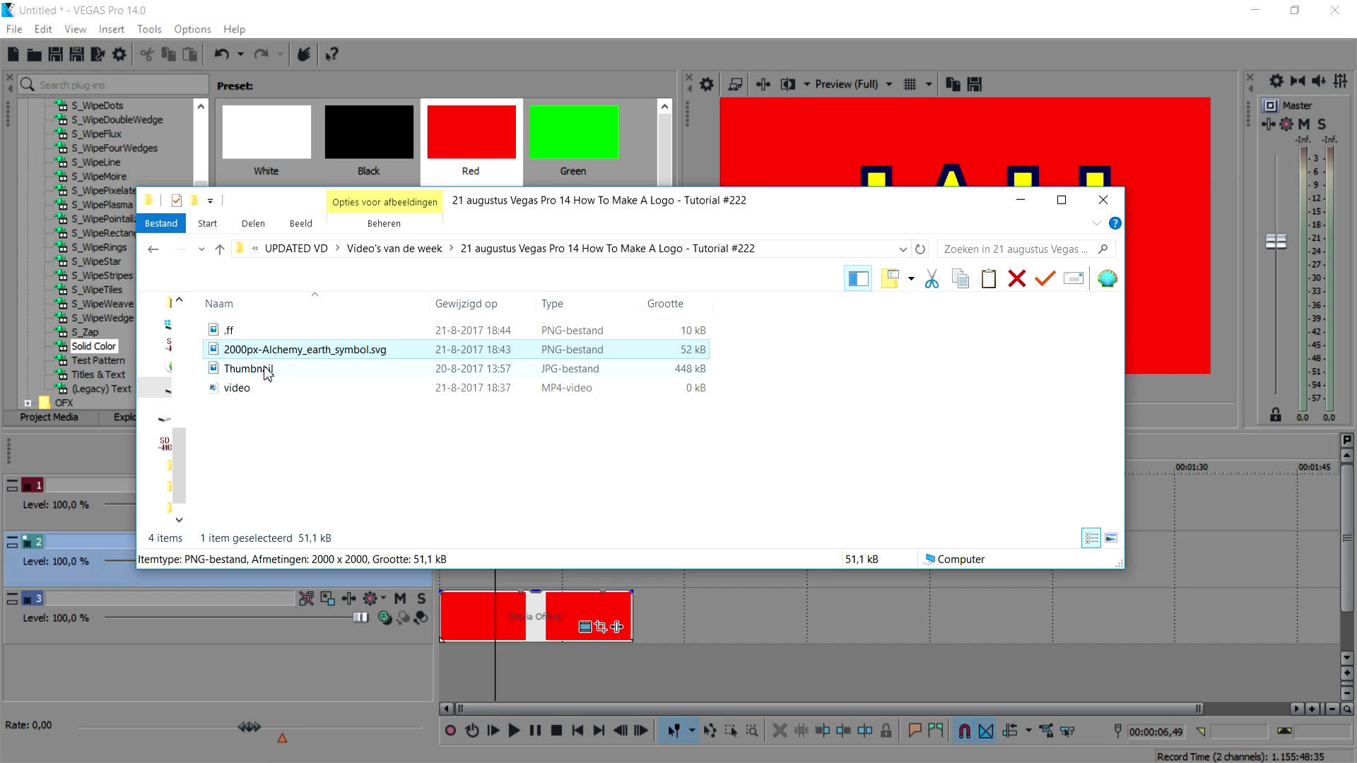
Step: Place the laurel wreath image on track 2 and shrink it slightly with Track Motion
{"action": "left_click_drag", "start_coordinate": [244, 332], "coordinate": [1251, 552]}
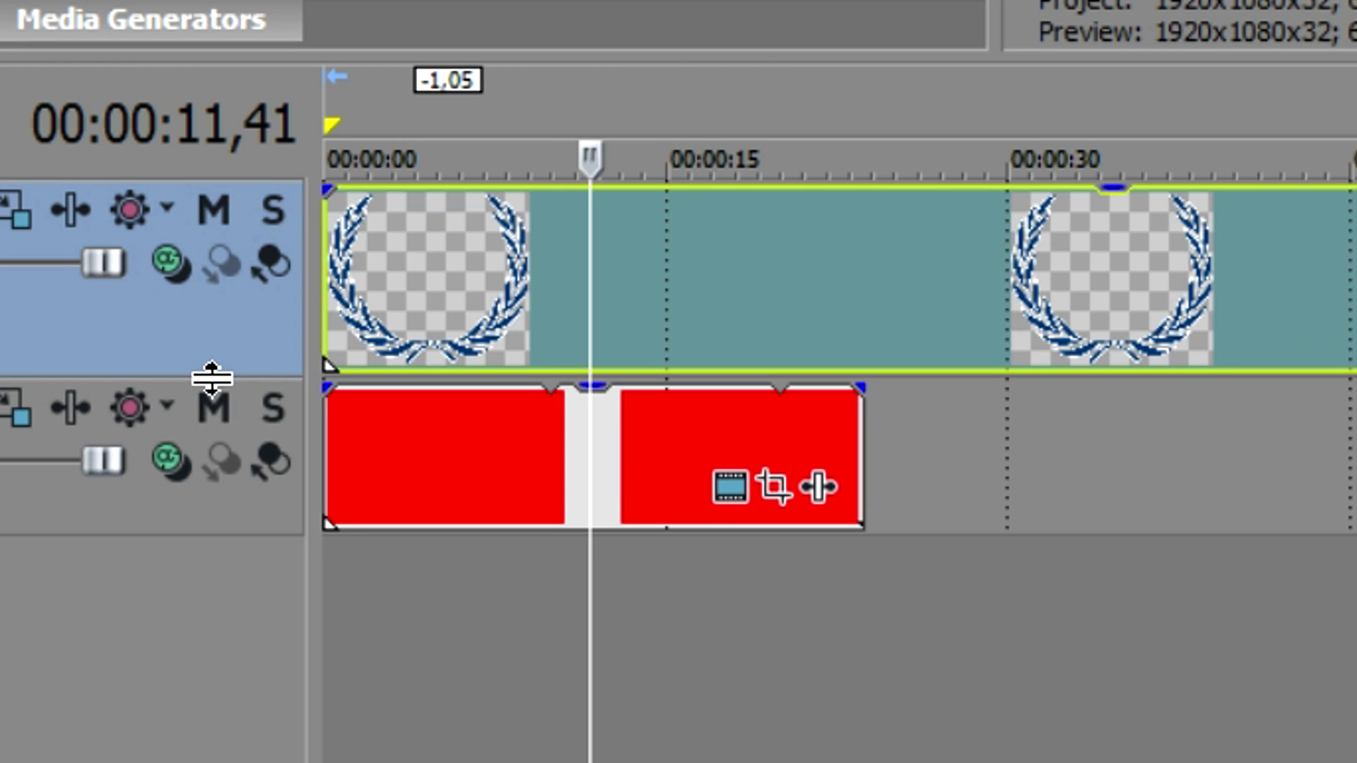
{"action": "left_click_drag", "start_coordinate": [399, 546], "coordinate": [402, 523]}
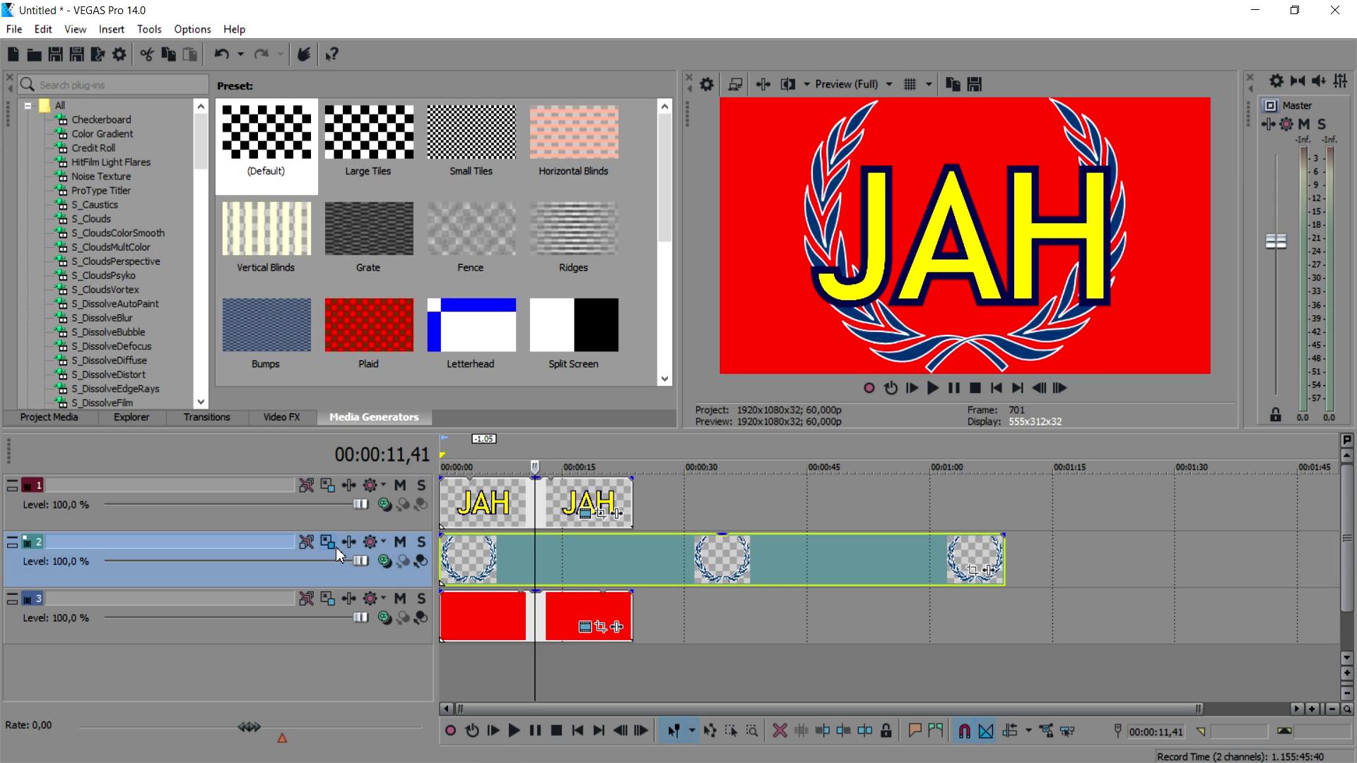
{"action": "left_click", "coordinate": [333, 544]}
{"action": "left_click_drag", "start_coordinate": [739, 147], "coordinate": [717, 460]}
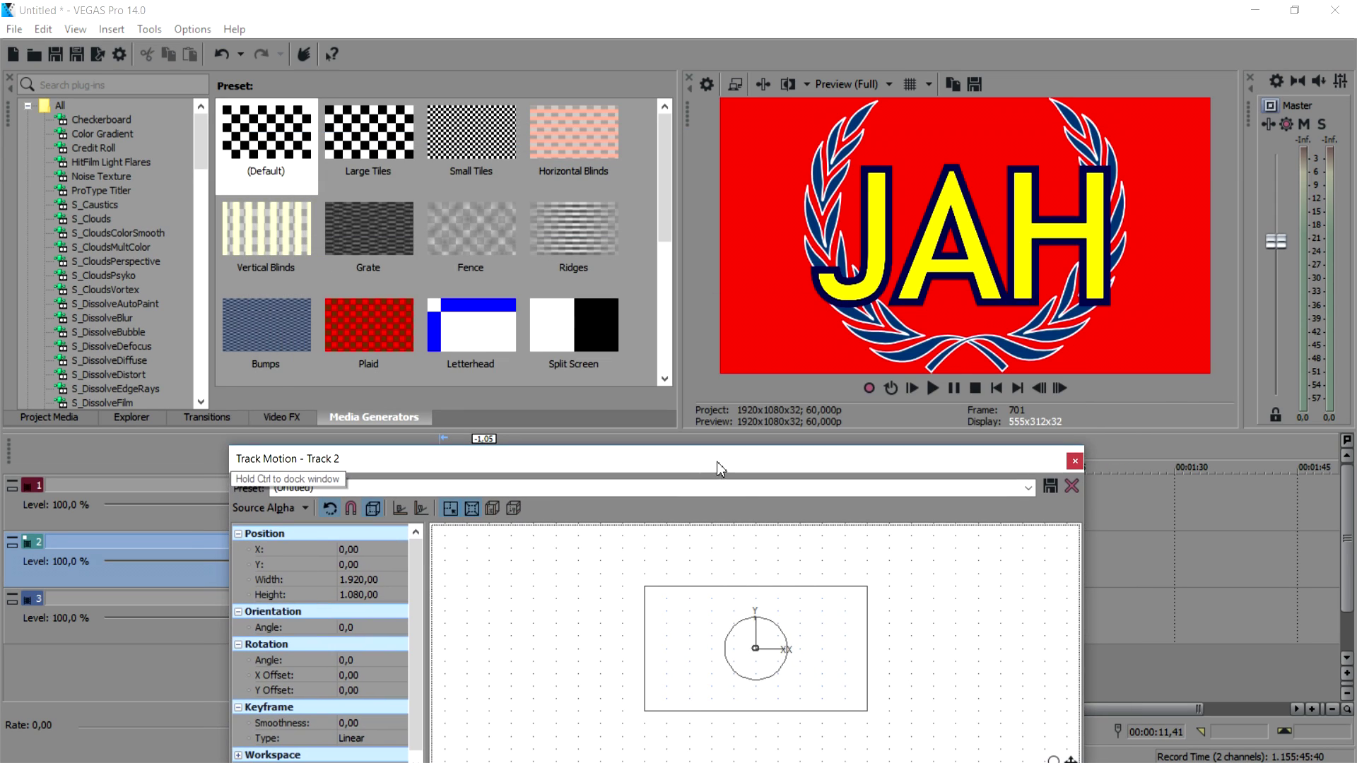
{"action": "left_click_drag", "start_coordinate": [868, 589], "coordinate": [851, 597]}
{"action": "left_click", "coordinate": [1075, 461]}
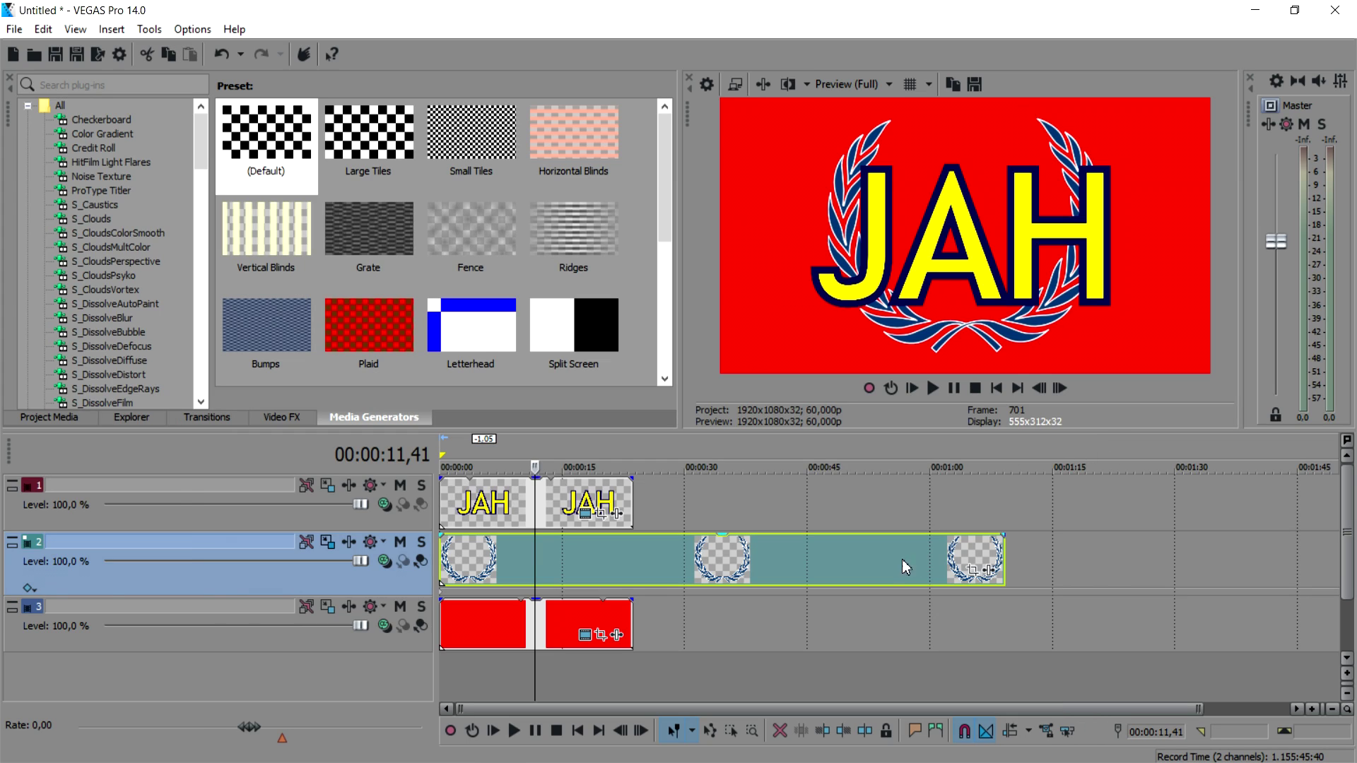
{"action": "left_click", "coordinate": [586, 517]}
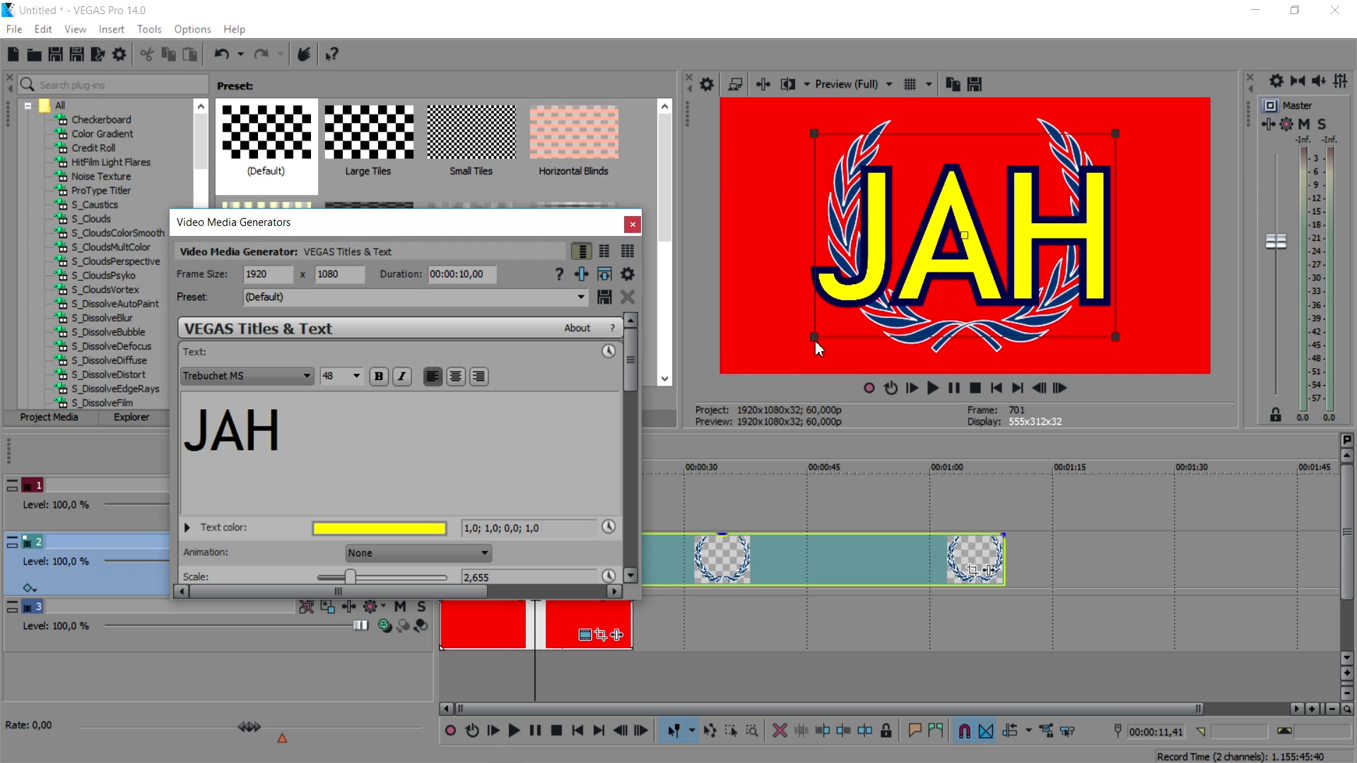
Step: Shrink the JAH title to fit inside the wreath, then select the red background track
{"action": "left_click_drag", "start_coordinate": [814, 338], "coordinate": [906, 316]}
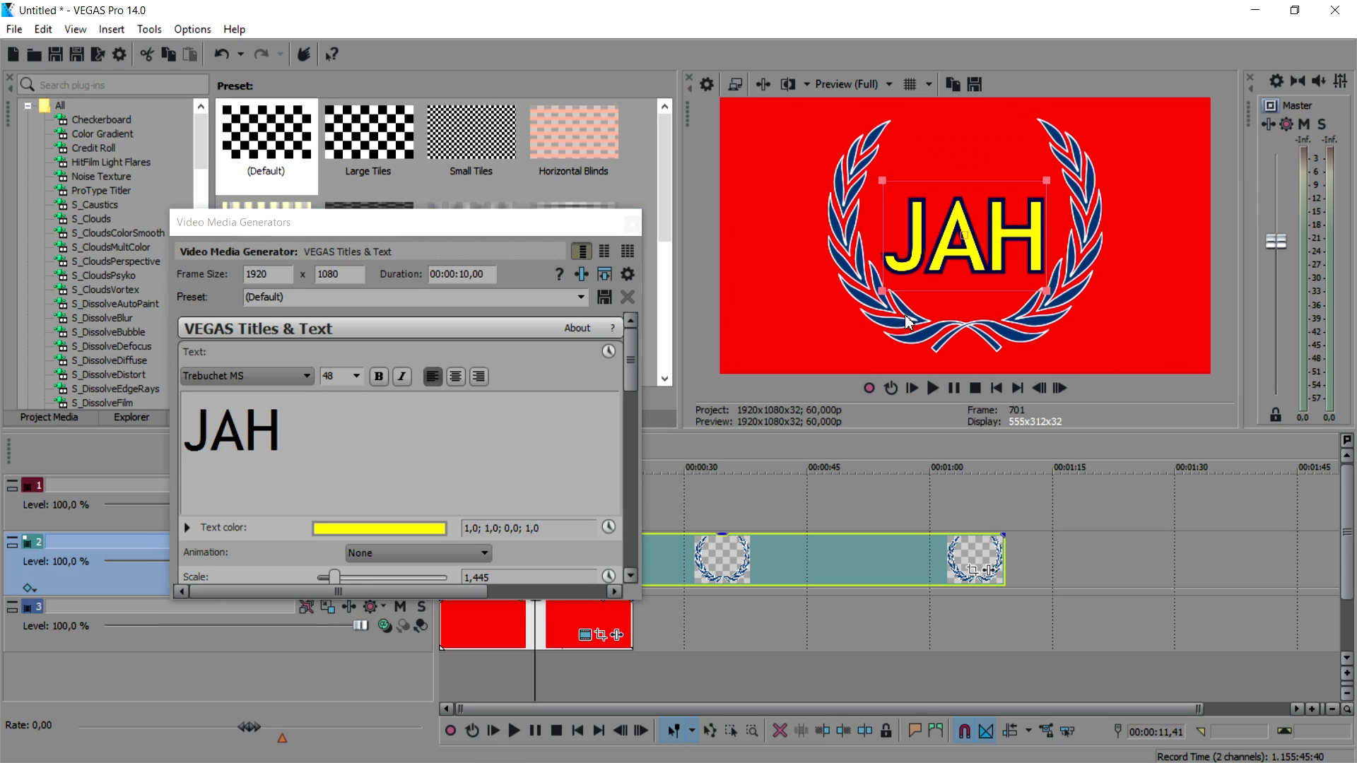
{"action": "left_click", "coordinate": [633, 225]}
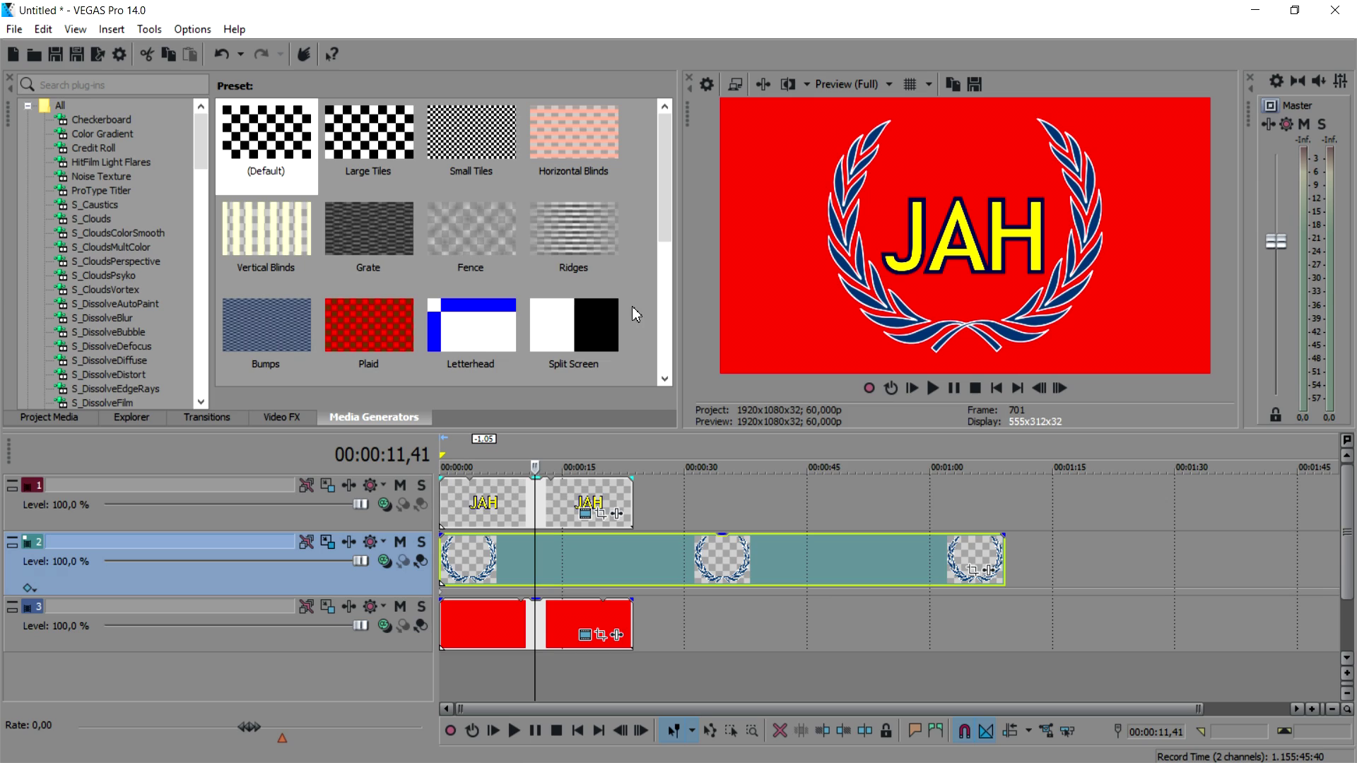
{"action": "left_click", "coordinate": [570, 604]}
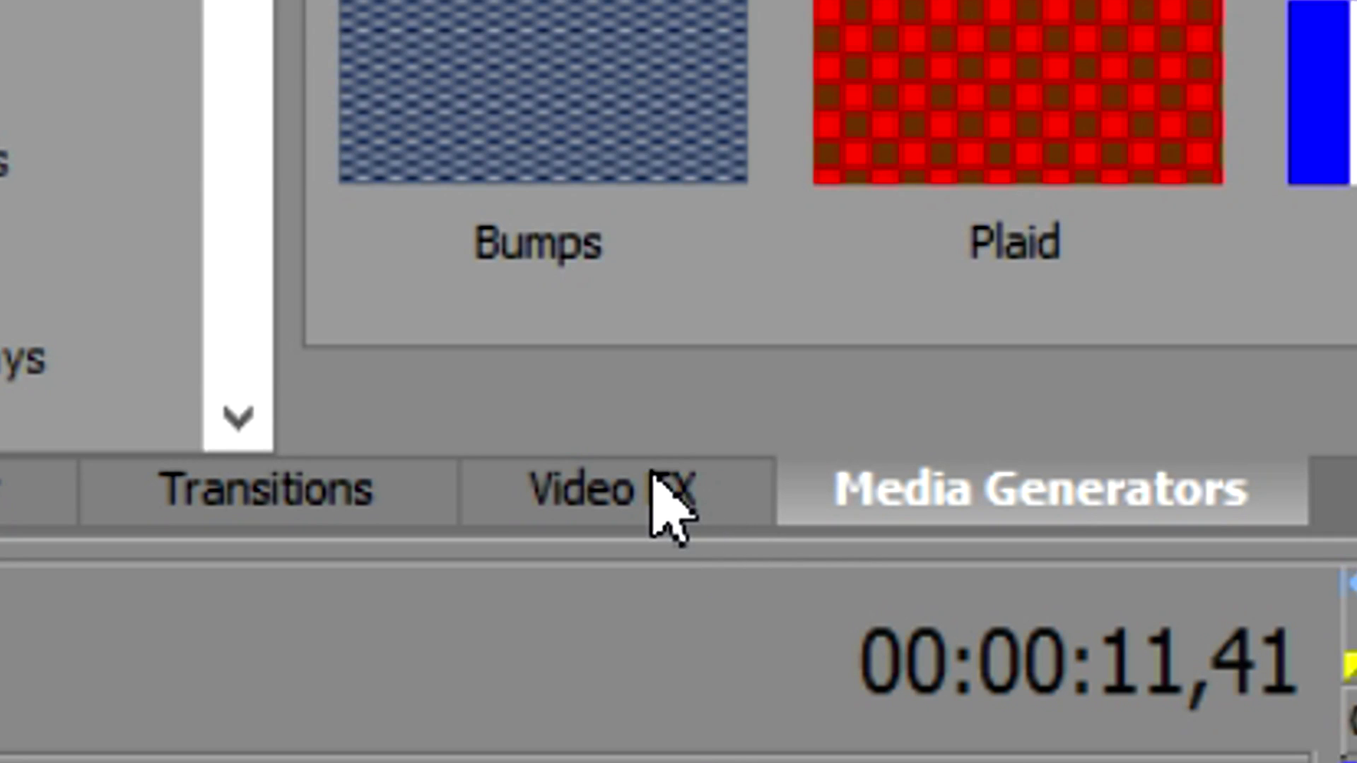
{"action": "left_click", "coordinate": [661, 499]}
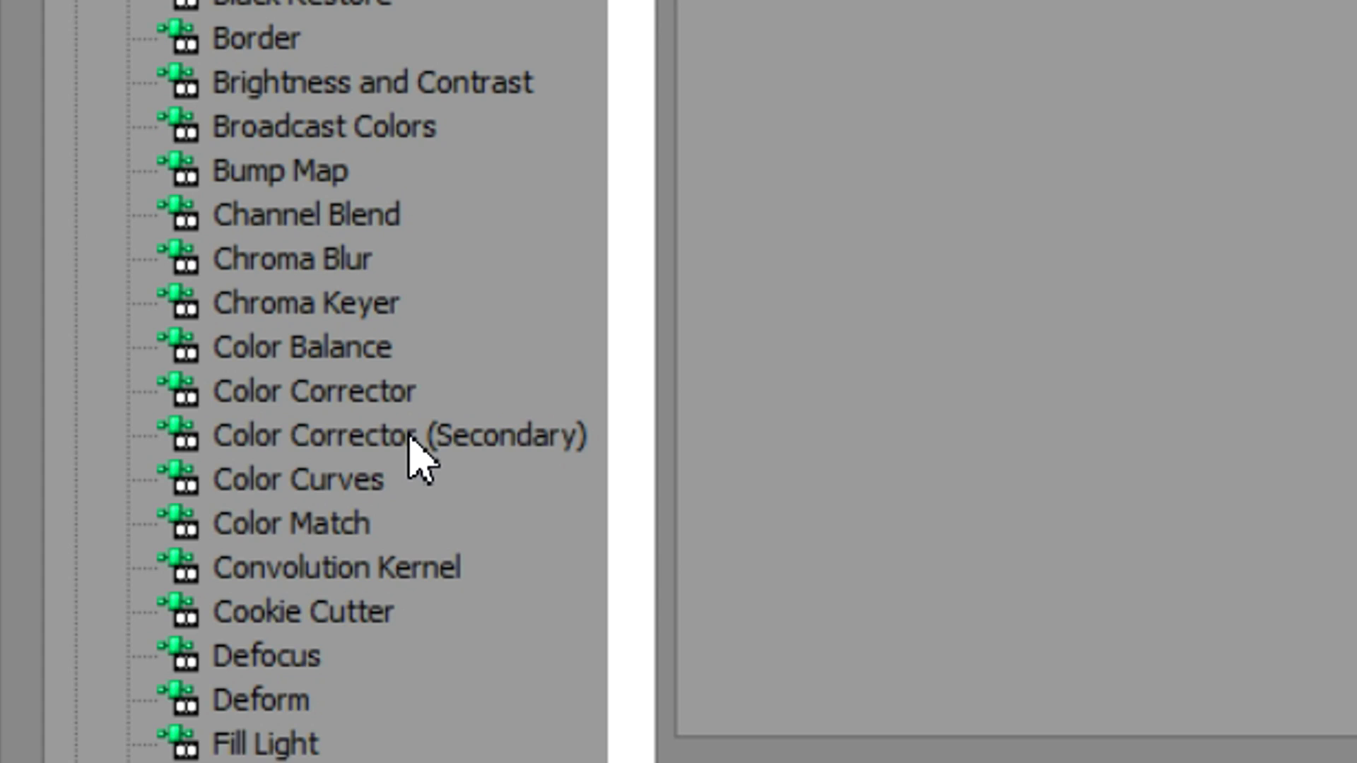
Step: Apply Color Corrector (Secondary) to the laurel wreath and boost saturation to 1.592
{"action": "left_click", "coordinate": [412, 438]}
{"action": "left_click", "coordinate": [288, 150]}
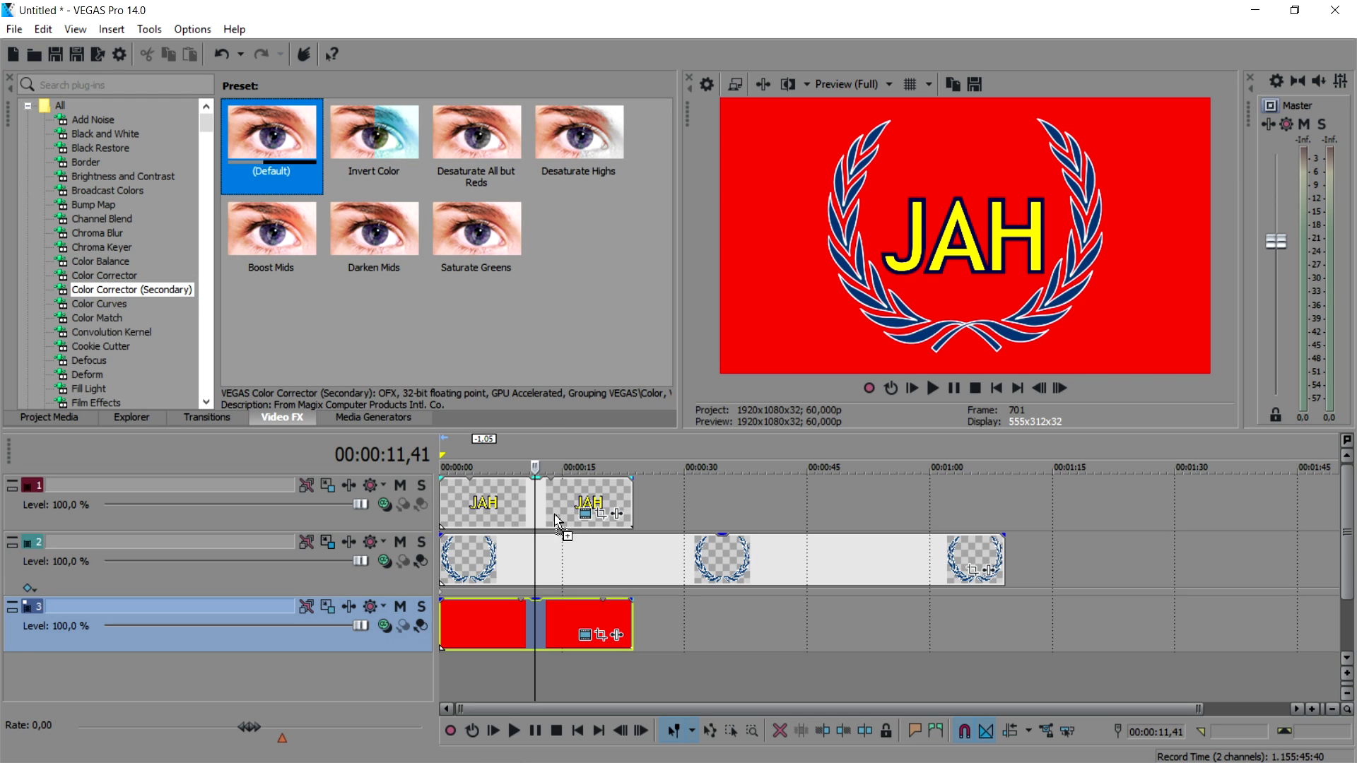
{"action": "left_click_drag", "start_coordinate": [559, 523], "coordinate": [564, 558]}
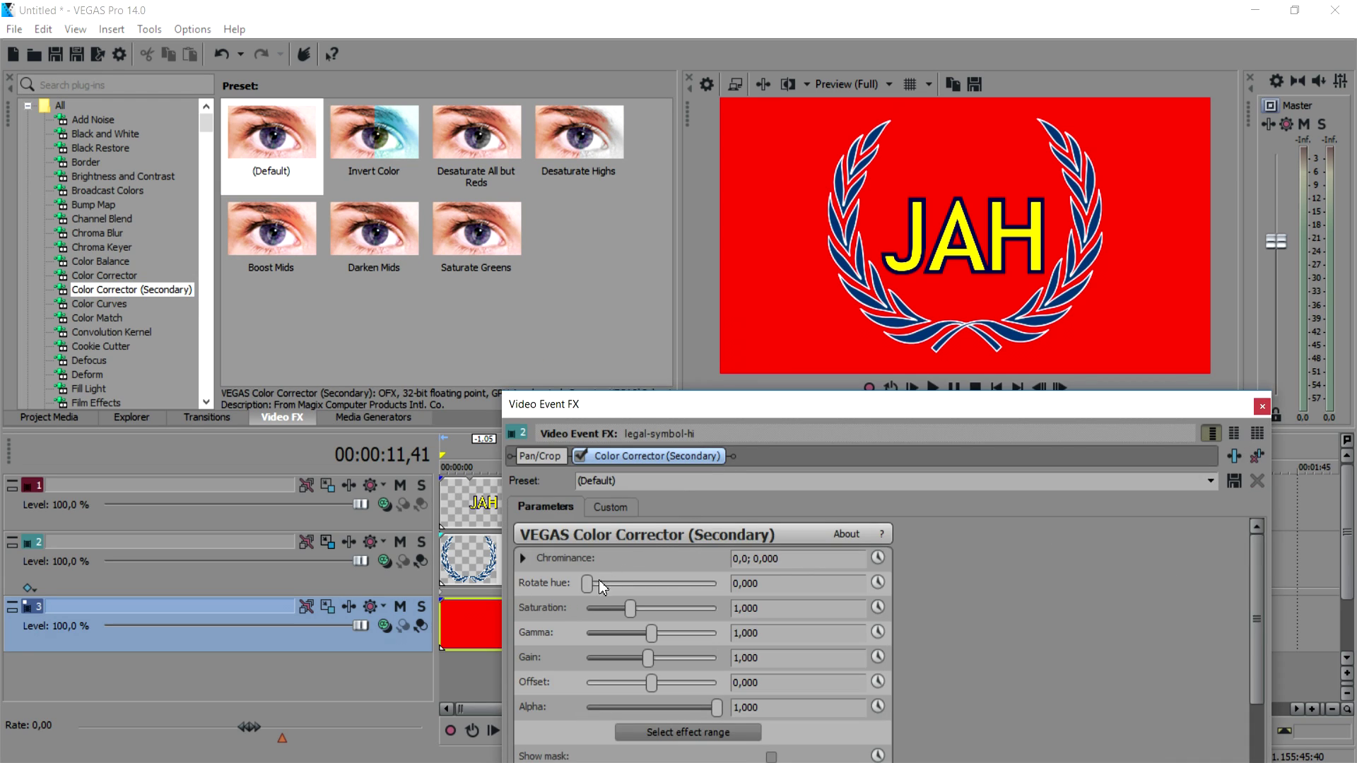
{"action": "left_click_drag", "start_coordinate": [584, 583], "coordinate": [678, 587]}
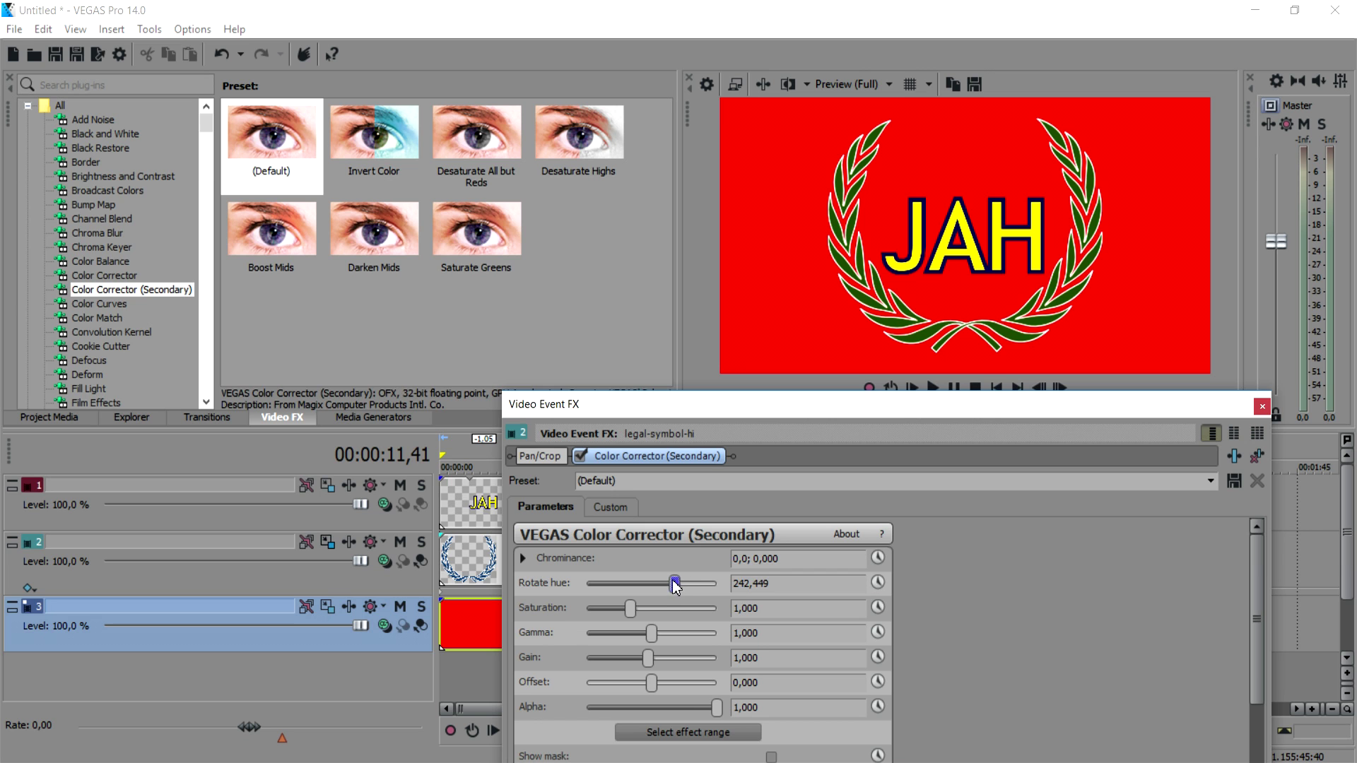
{"action": "left_click_drag", "start_coordinate": [668, 583], "coordinate": [587, 574]}
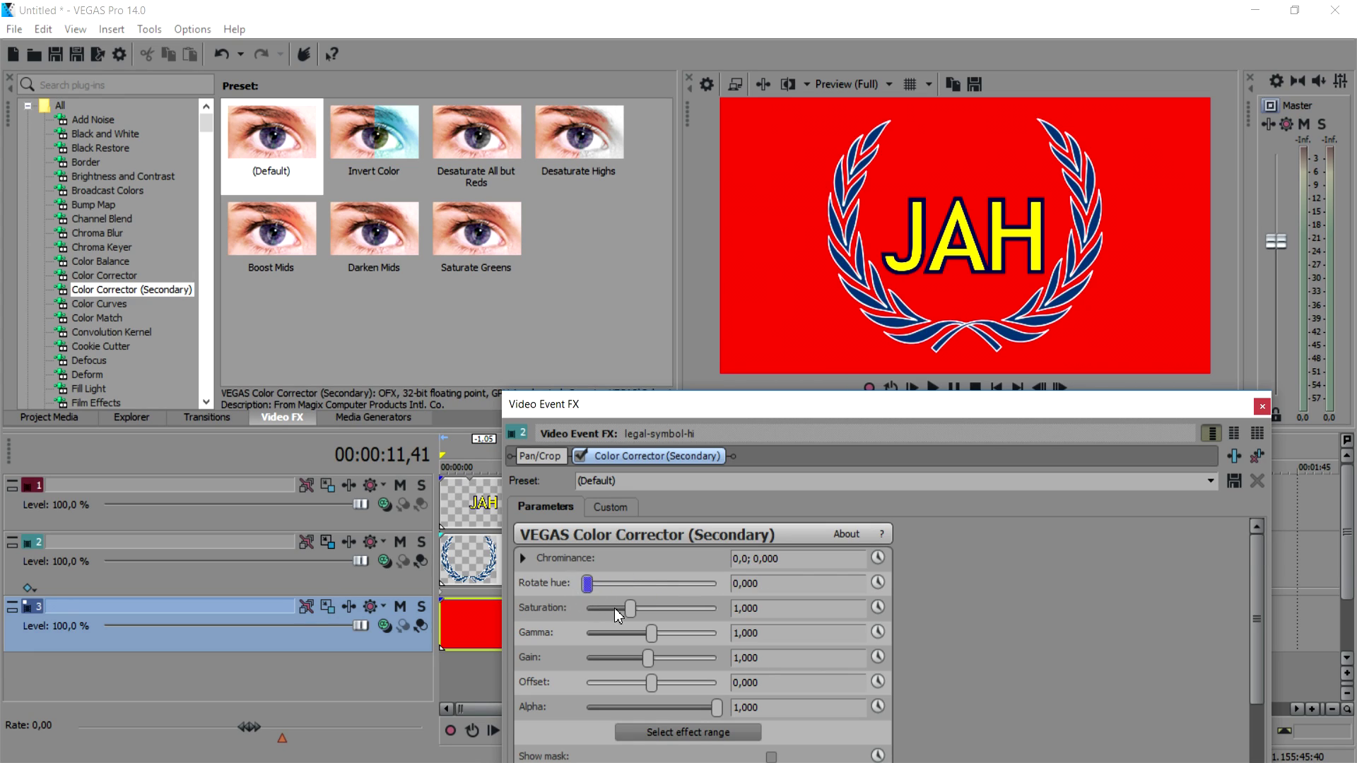
{"action": "mouse_move", "coordinate": [635, 613]}
{"action": "left_mouse_down"}
{"action": "mouse_move", "coordinate": [715, 627]}
{"action": "mouse_move", "coordinate": [555, 611]}
{"action": "mouse_move", "coordinate": [661, 610]}
{"action": "left_mouse_up"}
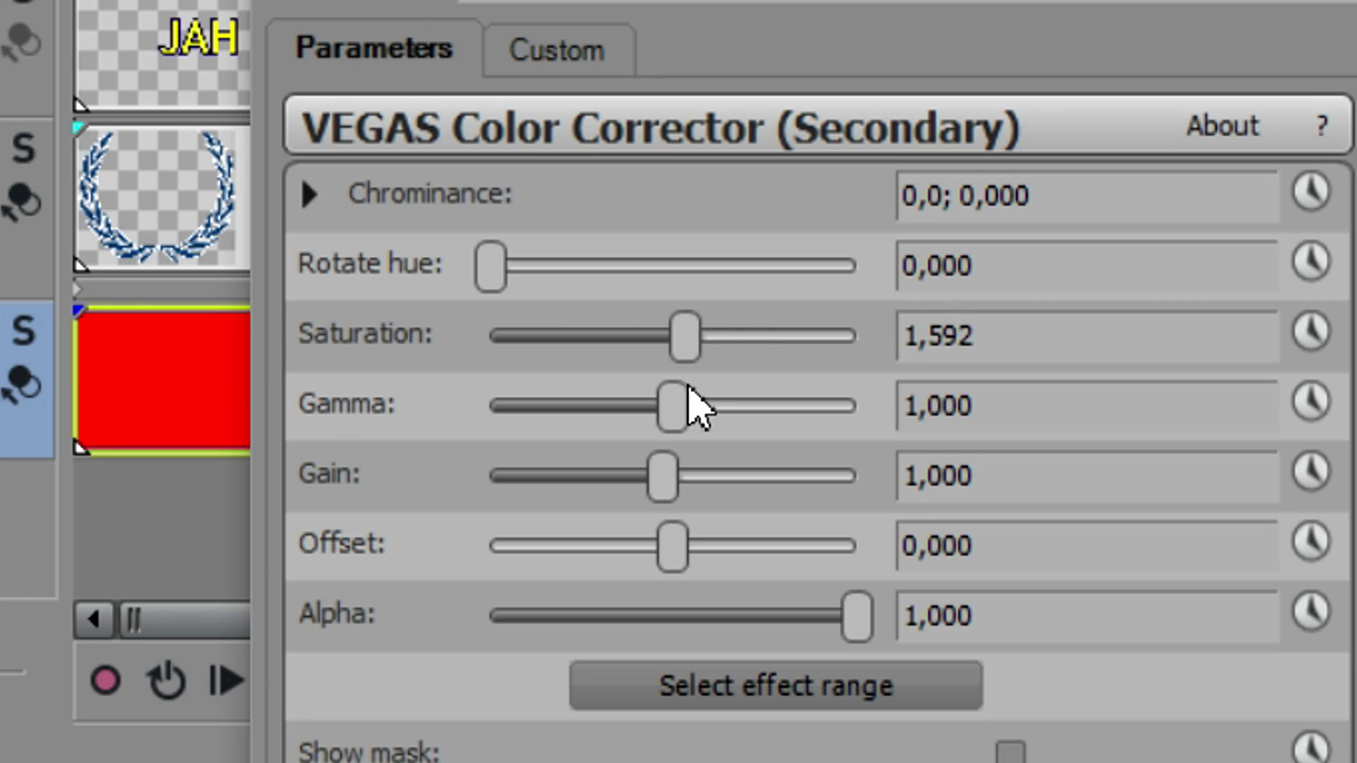
Step: Set the laurel's gamma to 0.925, gain 0.953, offset 5.2, with a slight chrominance tint
{"action": "left_click_drag", "start_coordinate": [676, 406], "coordinate": [697, 415]}
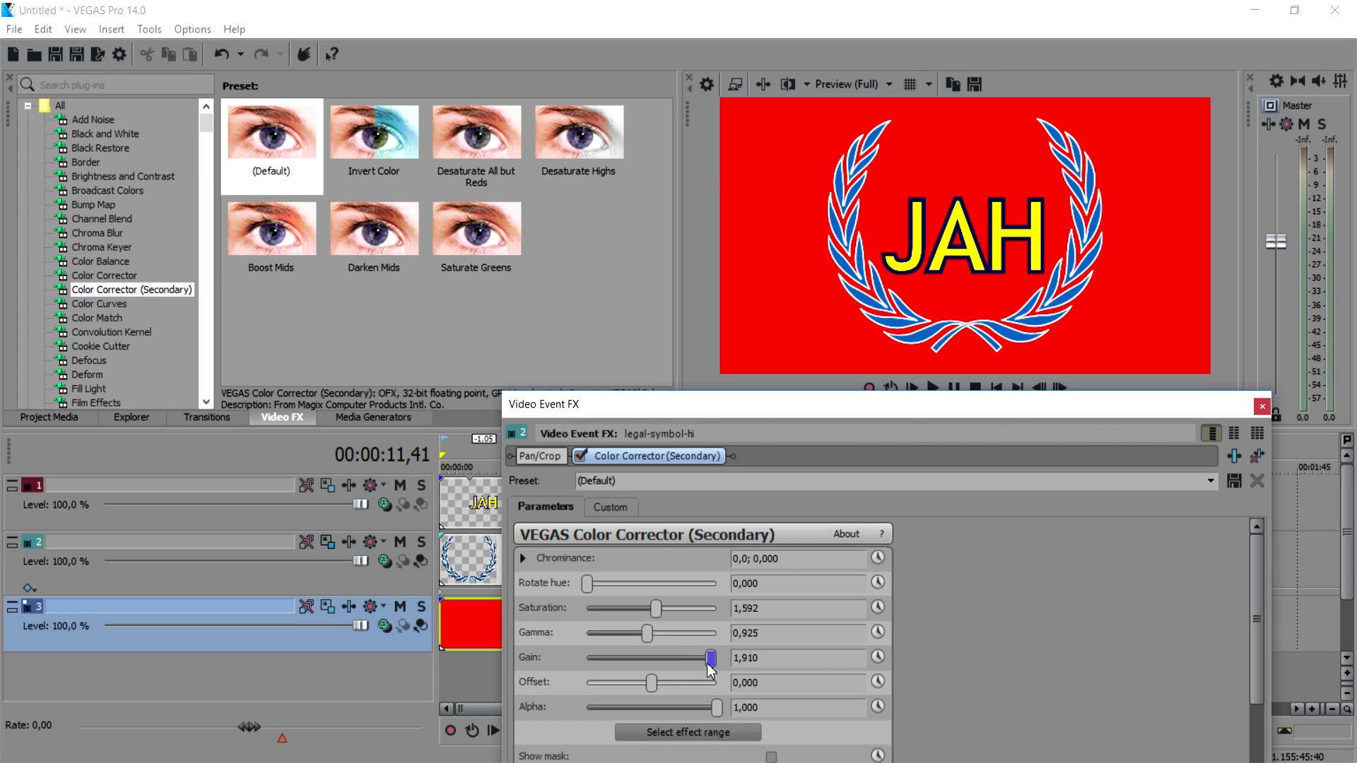
{"action": "left_click_drag", "start_coordinate": [709, 666], "coordinate": [581, 694]}
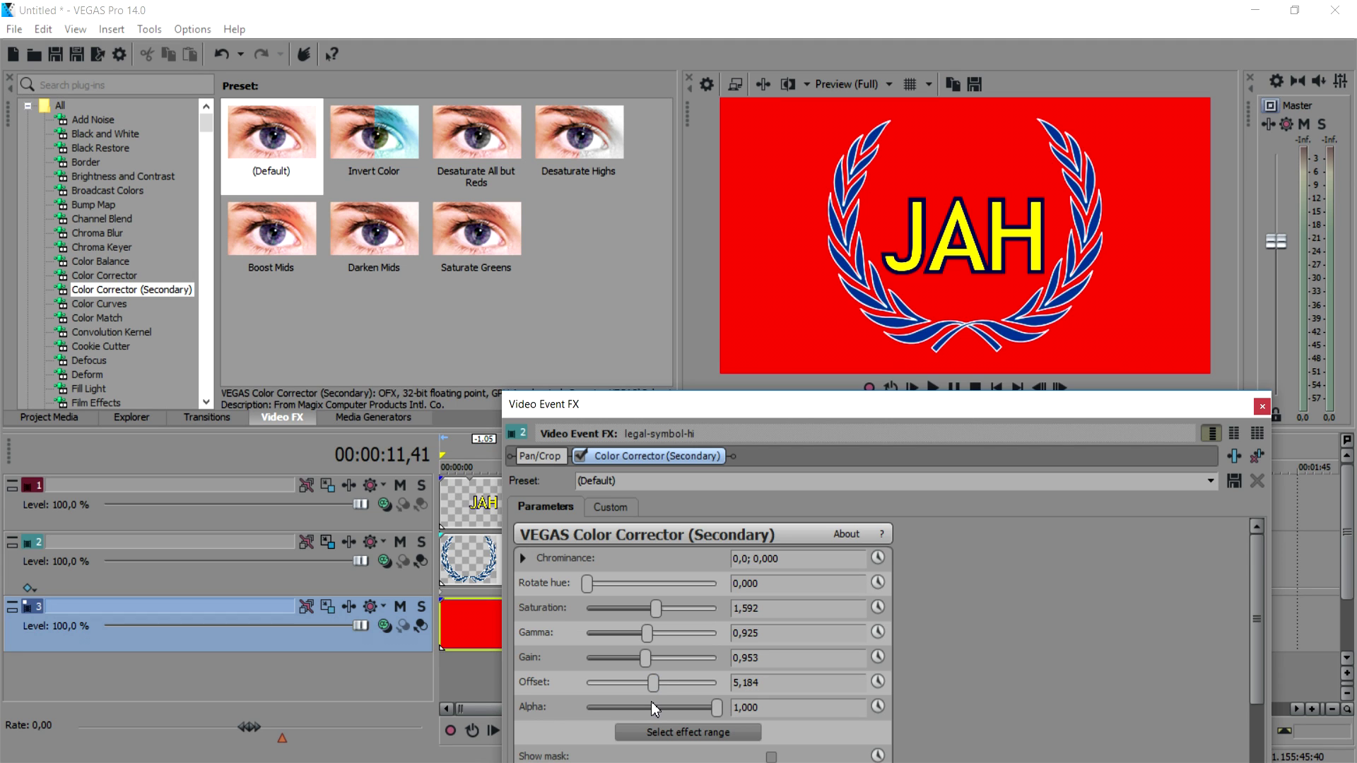
{"action": "left_click_drag", "start_coordinate": [717, 707], "coordinate": [782, 689]}
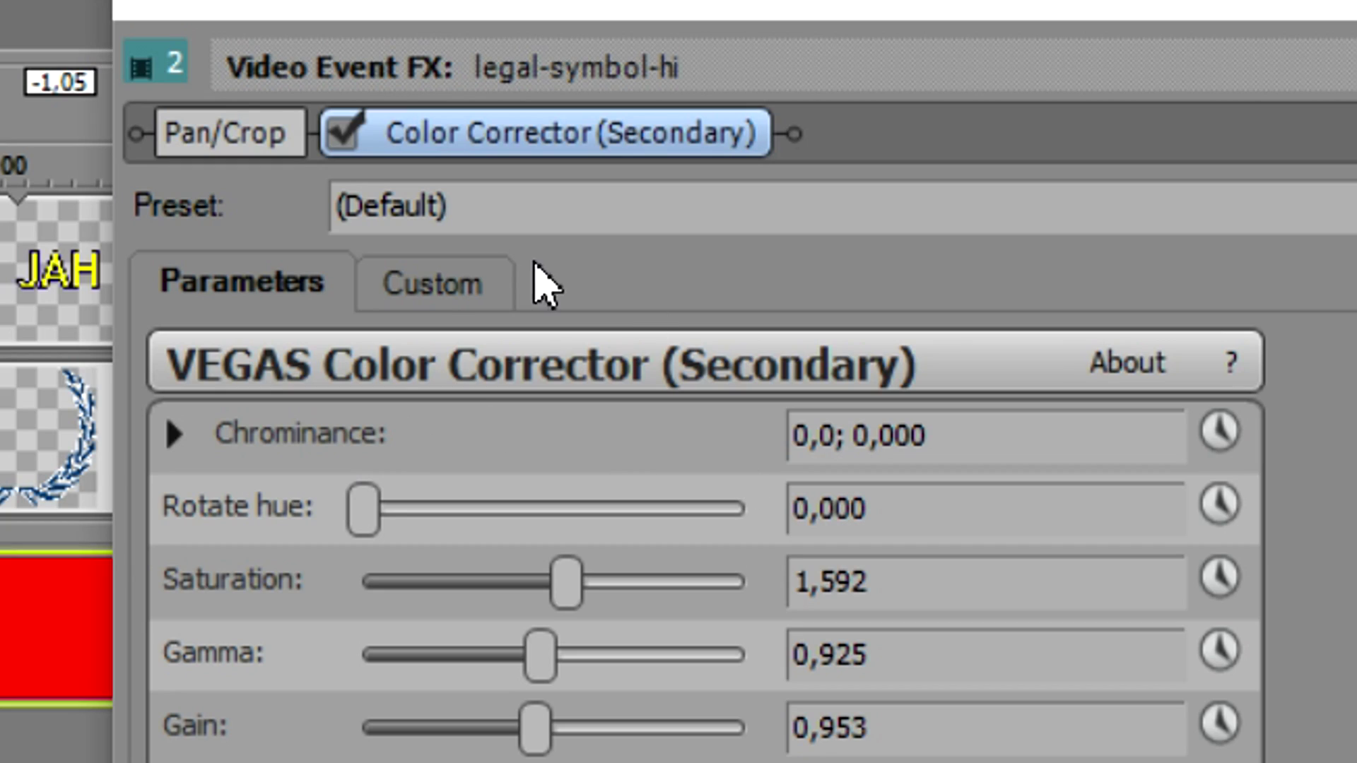
{"action": "left_click", "coordinate": [615, 508]}
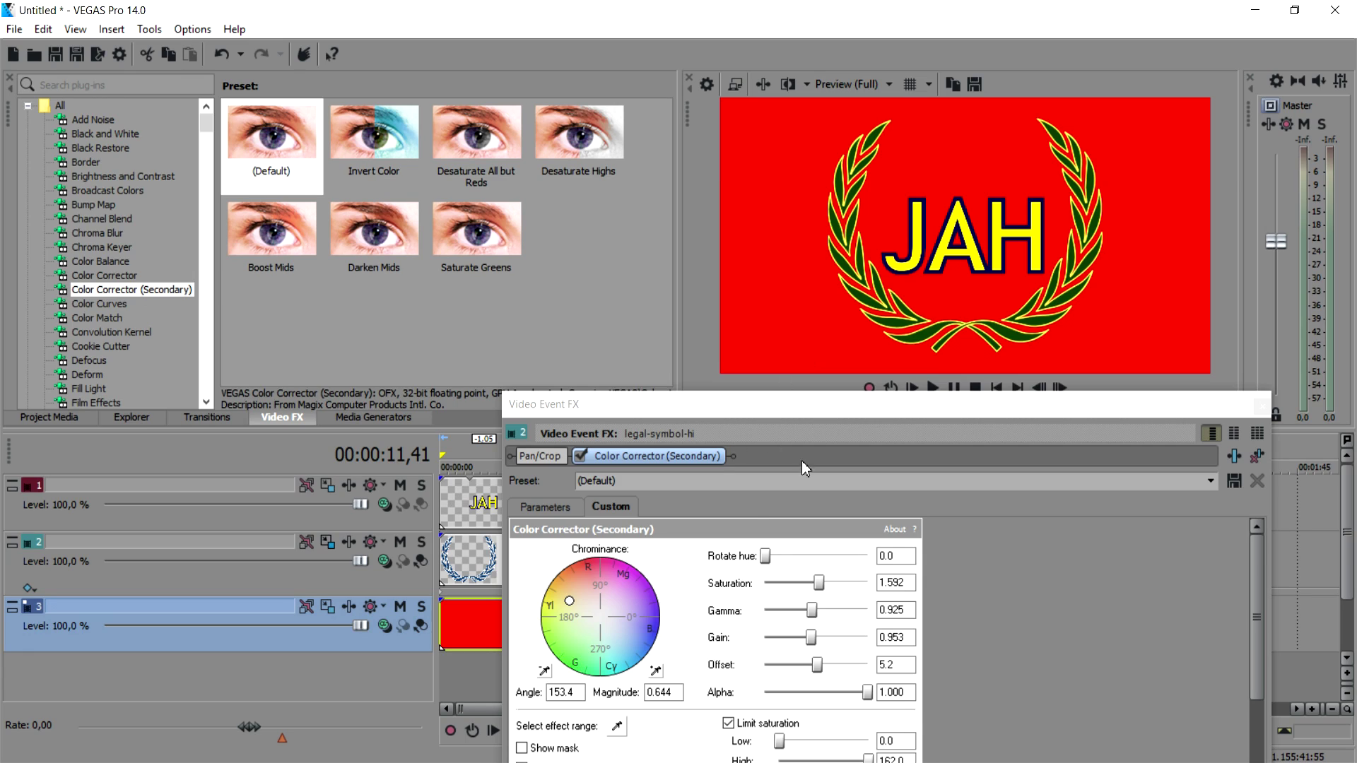
{"action": "left_click_drag", "start_coordinate": [574, 606], "coordinate": [591, 603]}
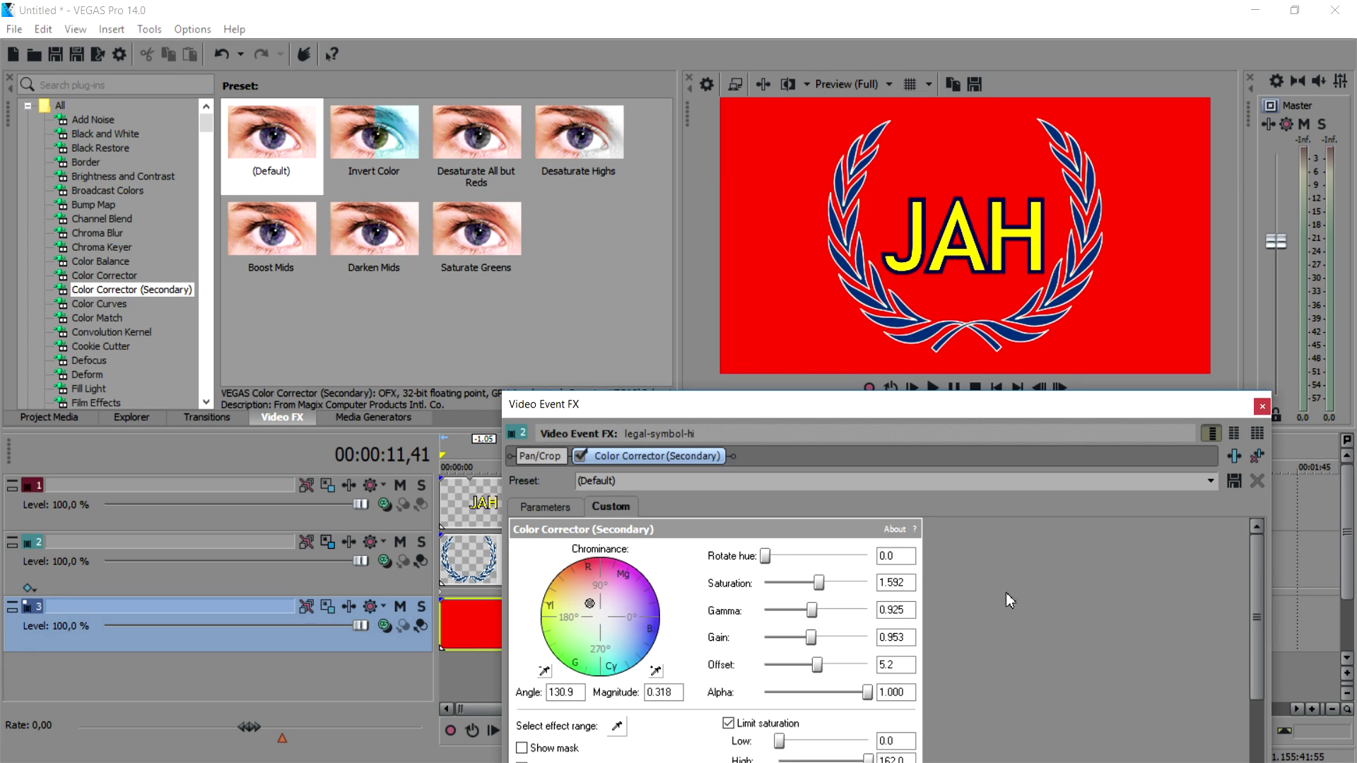
{"action": "left_click", "coordinate": [1263, 407]}
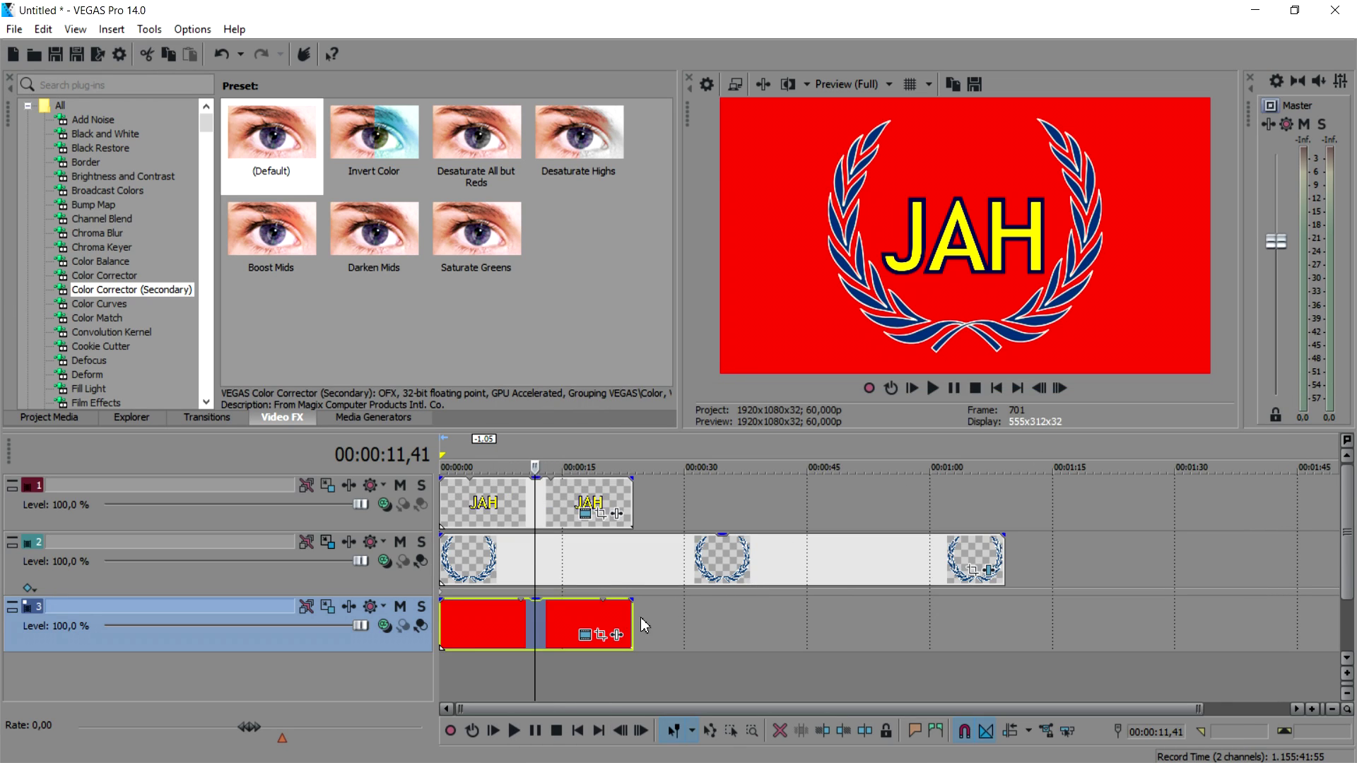
Step: Delete the red background events so the logo sits on black
{"action": "left_click", "coordinate": [556, 617]}
{"action": "key", "text": "Delete"}
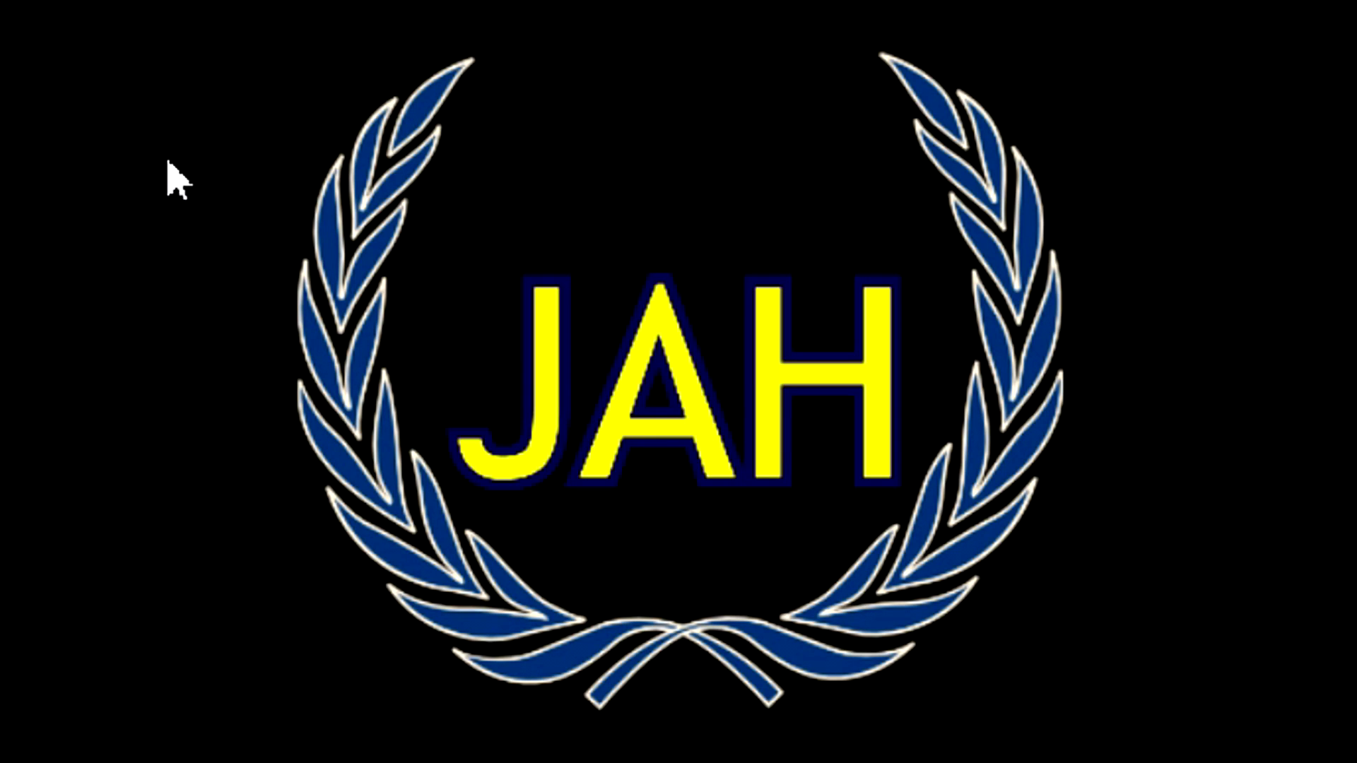
{"action": "key", "text": "Escape"}
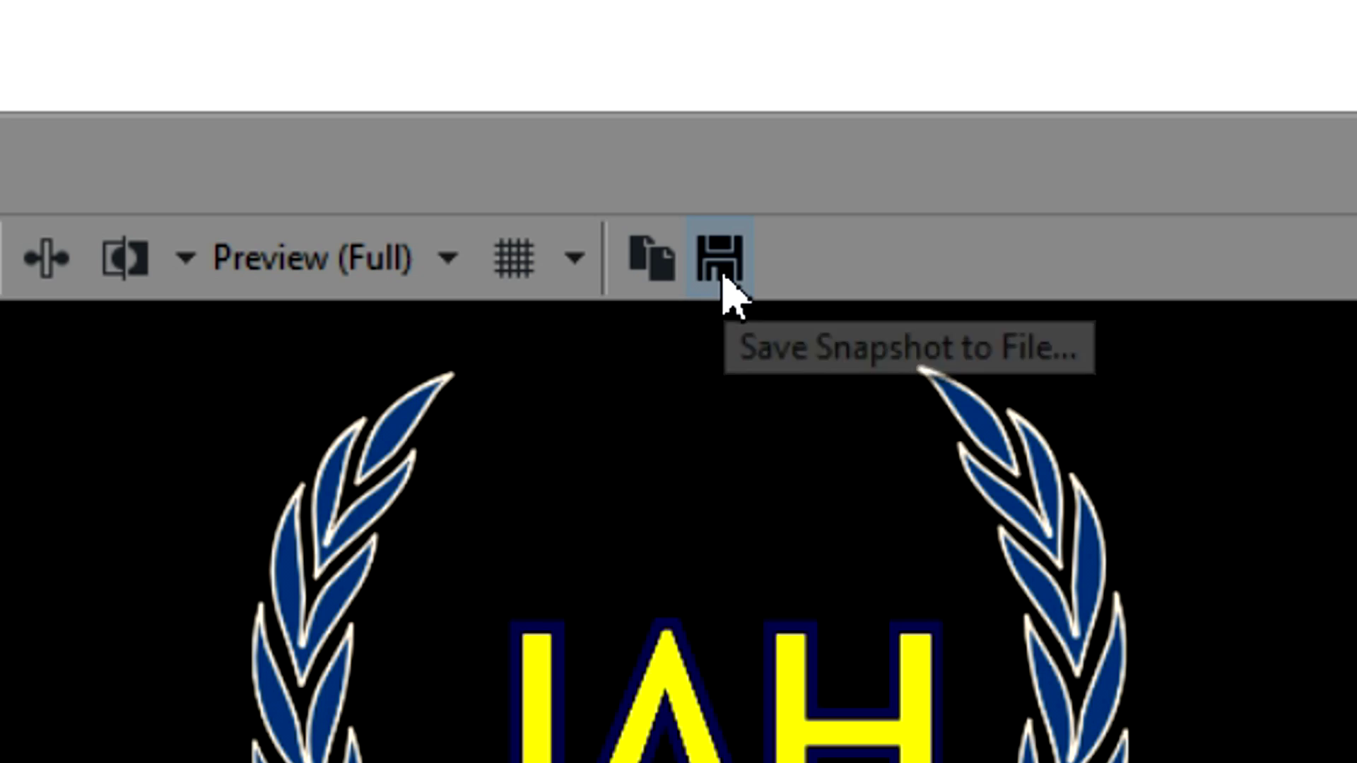
Step: Save a PNG snapshot of the frame named Logo
{"action": "left_click", "coordinate": [722, 283]}
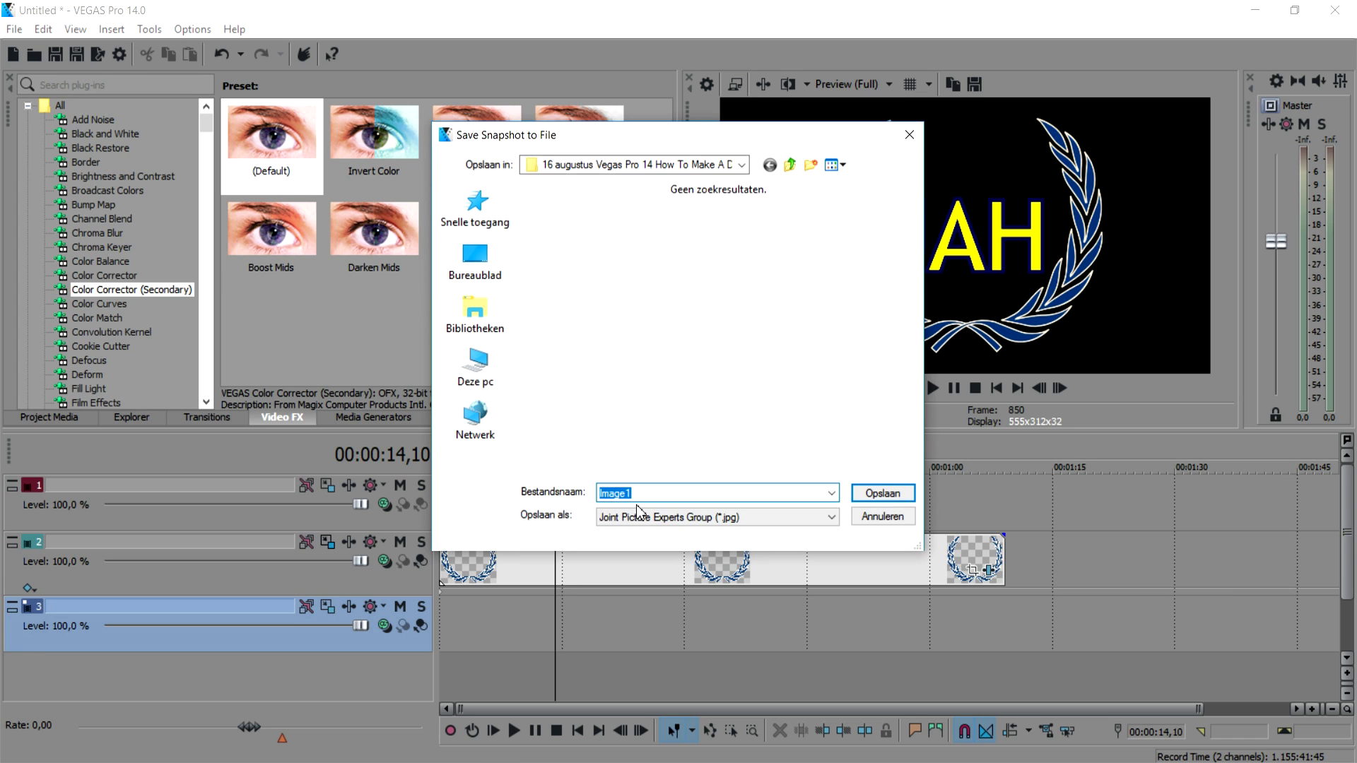
{"action": "left_click", "coordinate": [646, 520]}
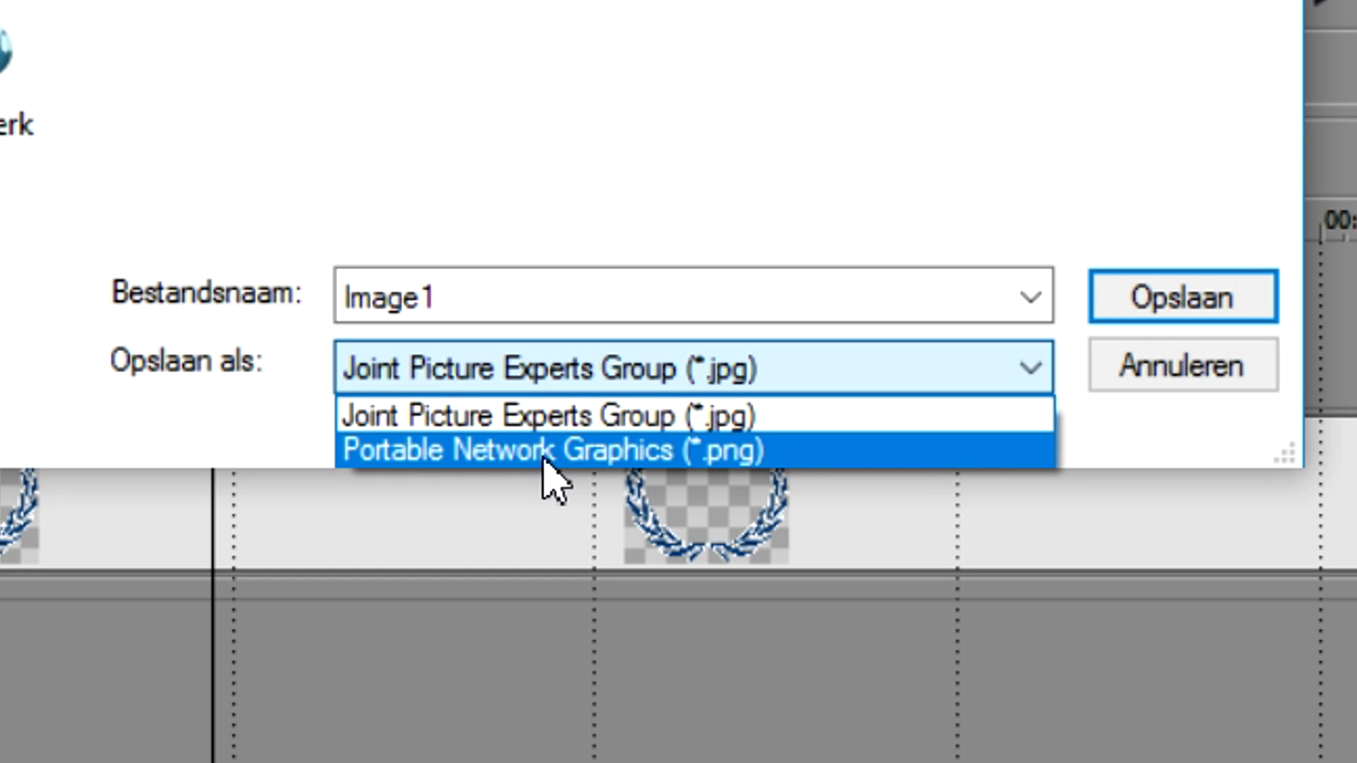
{"action": "left_click", "coordinate": [543, 459]}
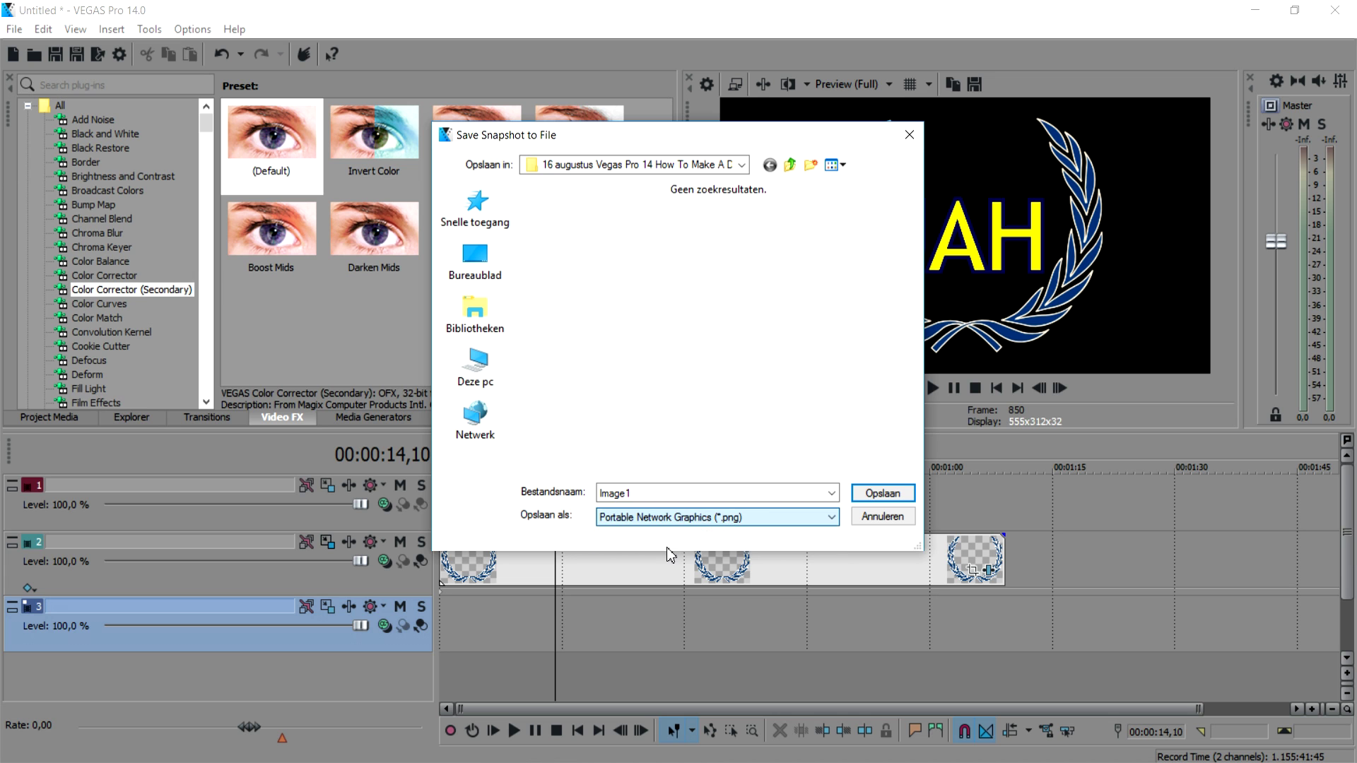
{"action": "double_click", "coordinate": [491, 296]}
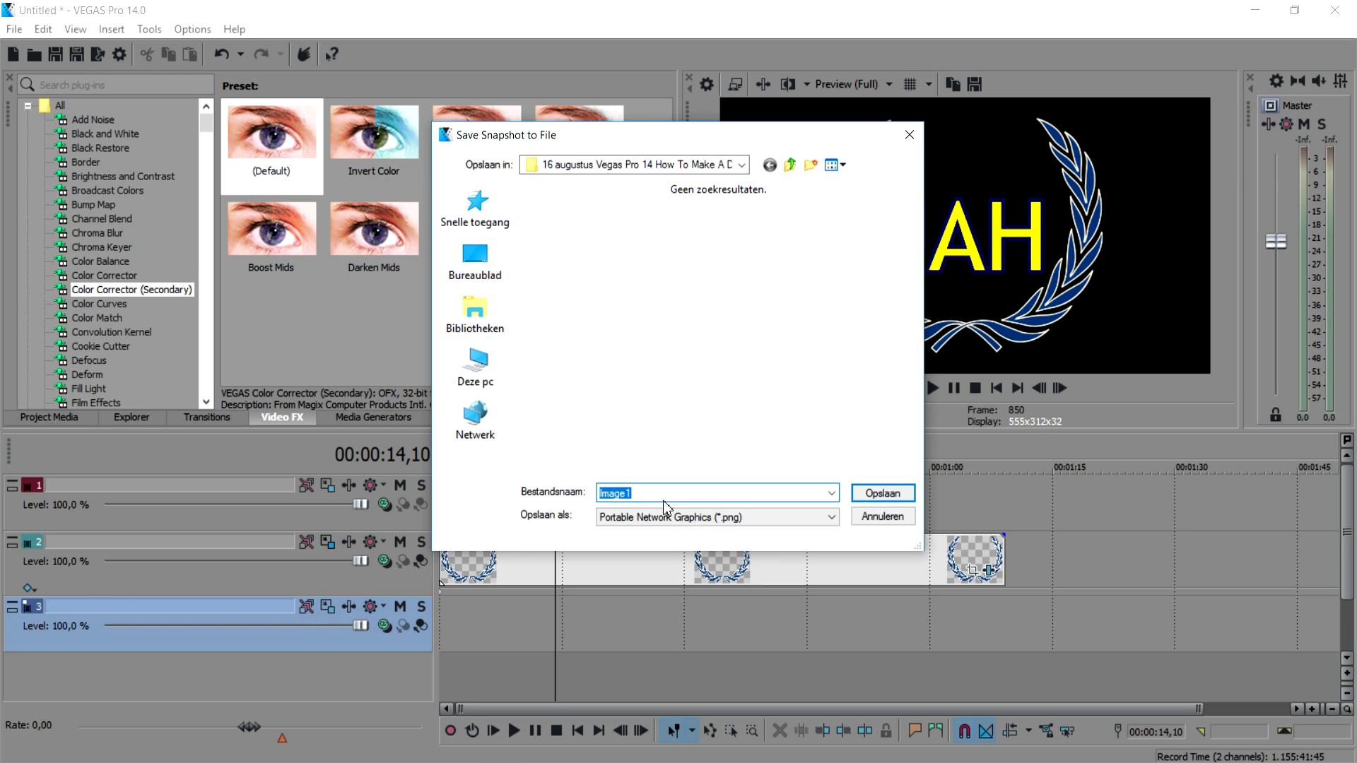
{"action": "type", "text": "Logo"}
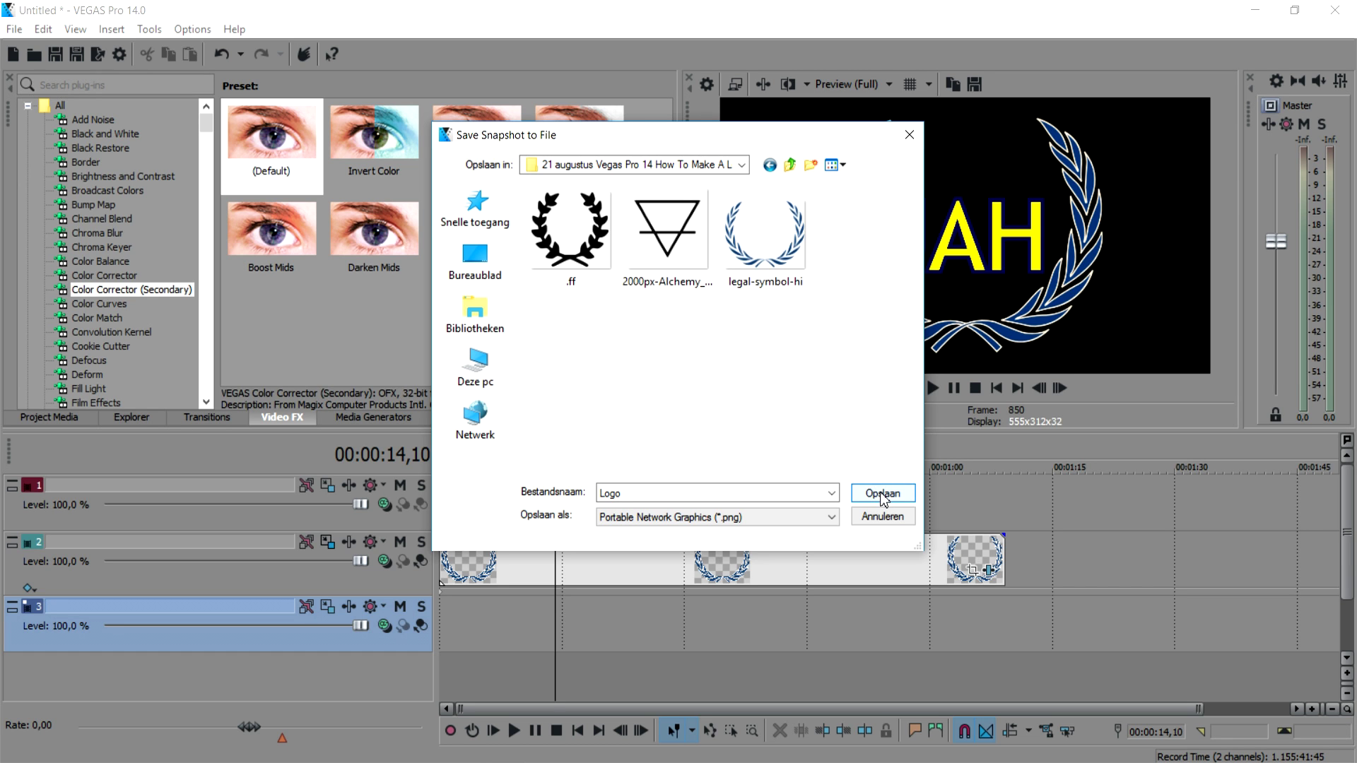
{"action": "left_click", "coordinate": [883, 494]}
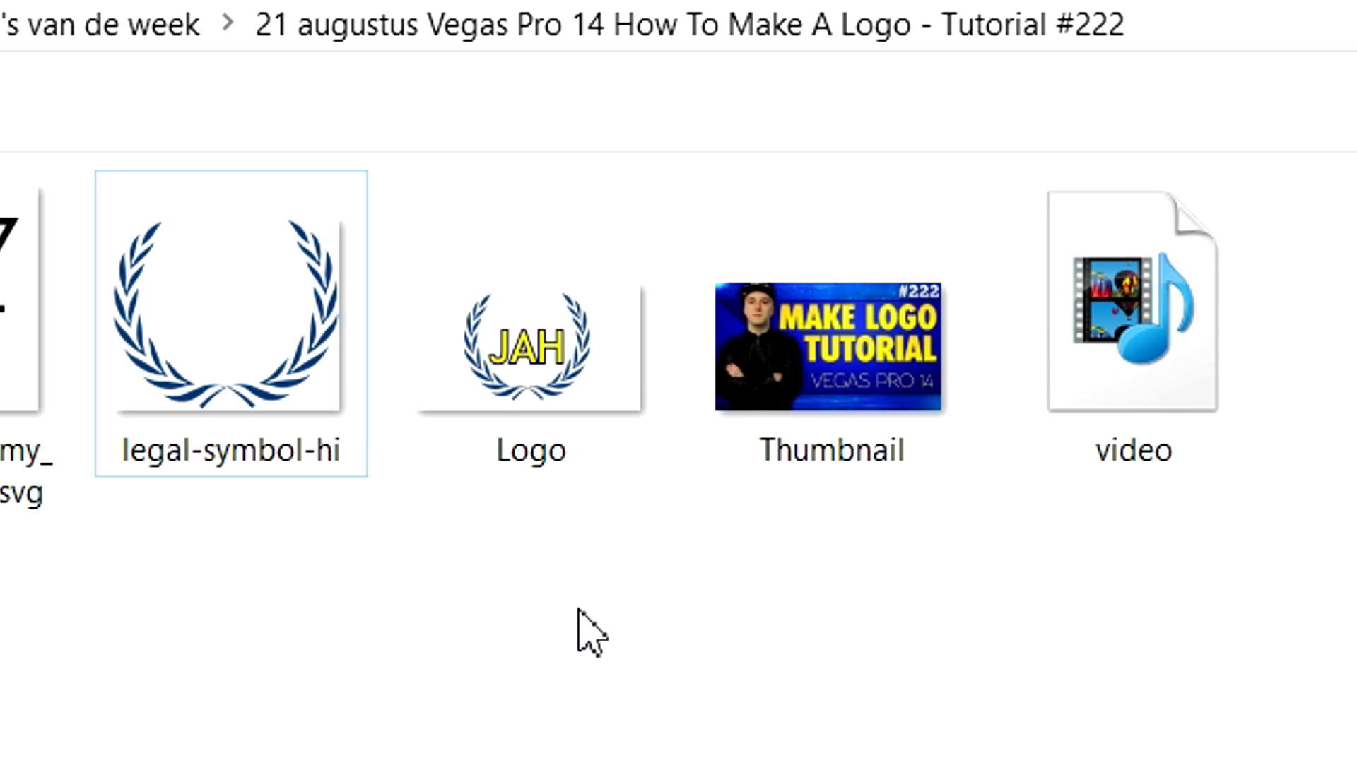
{"action": "double_click", "coordinate": [554, 410]}
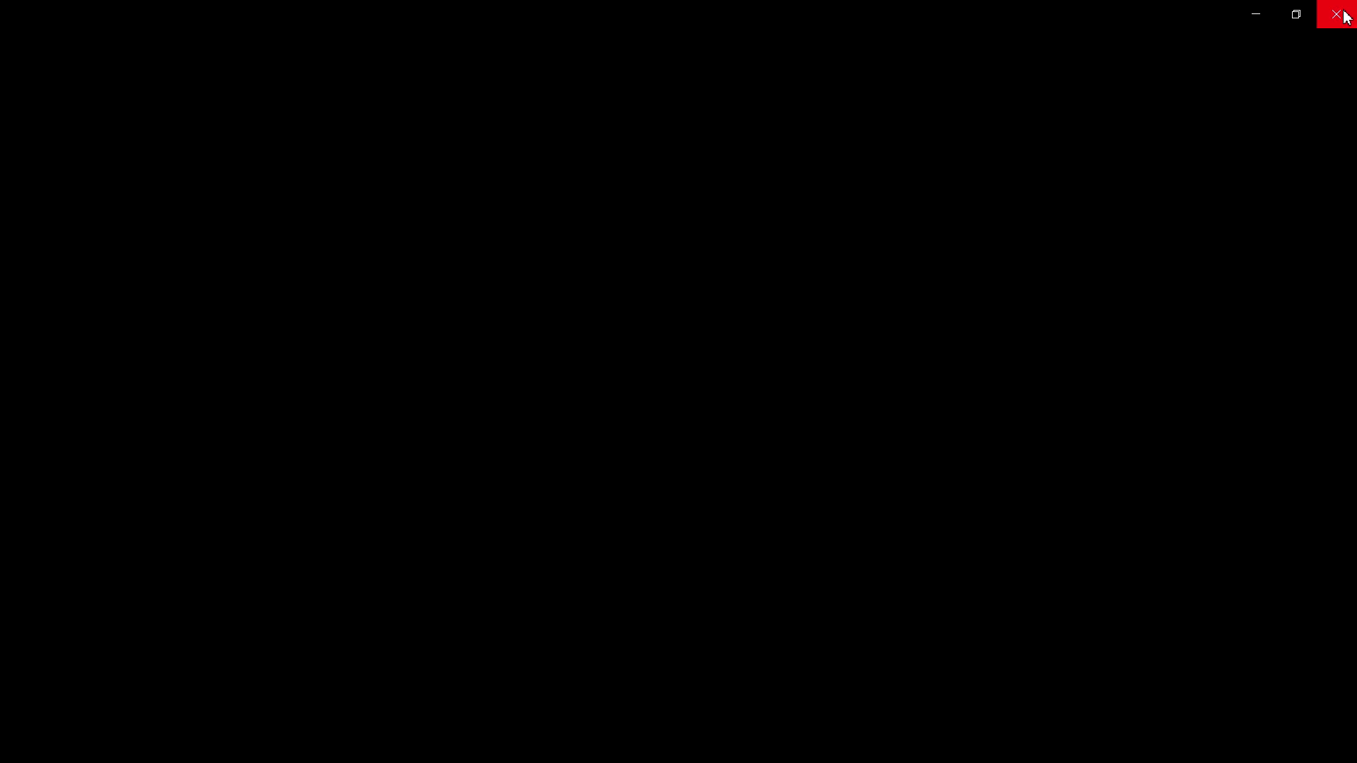
{"action": "left_click", "coordinate": [1344, 20]}
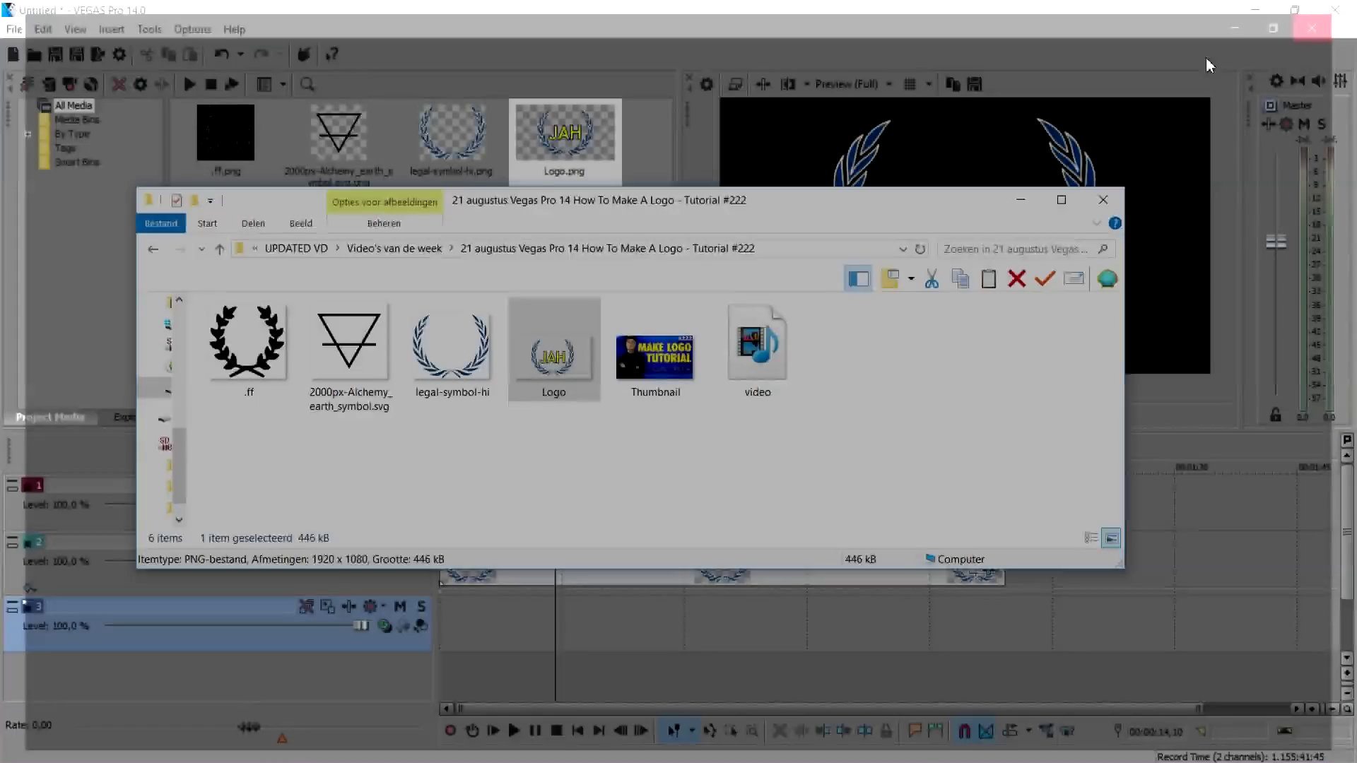
{"action": "left_click", "coordinate": [668, 486]}
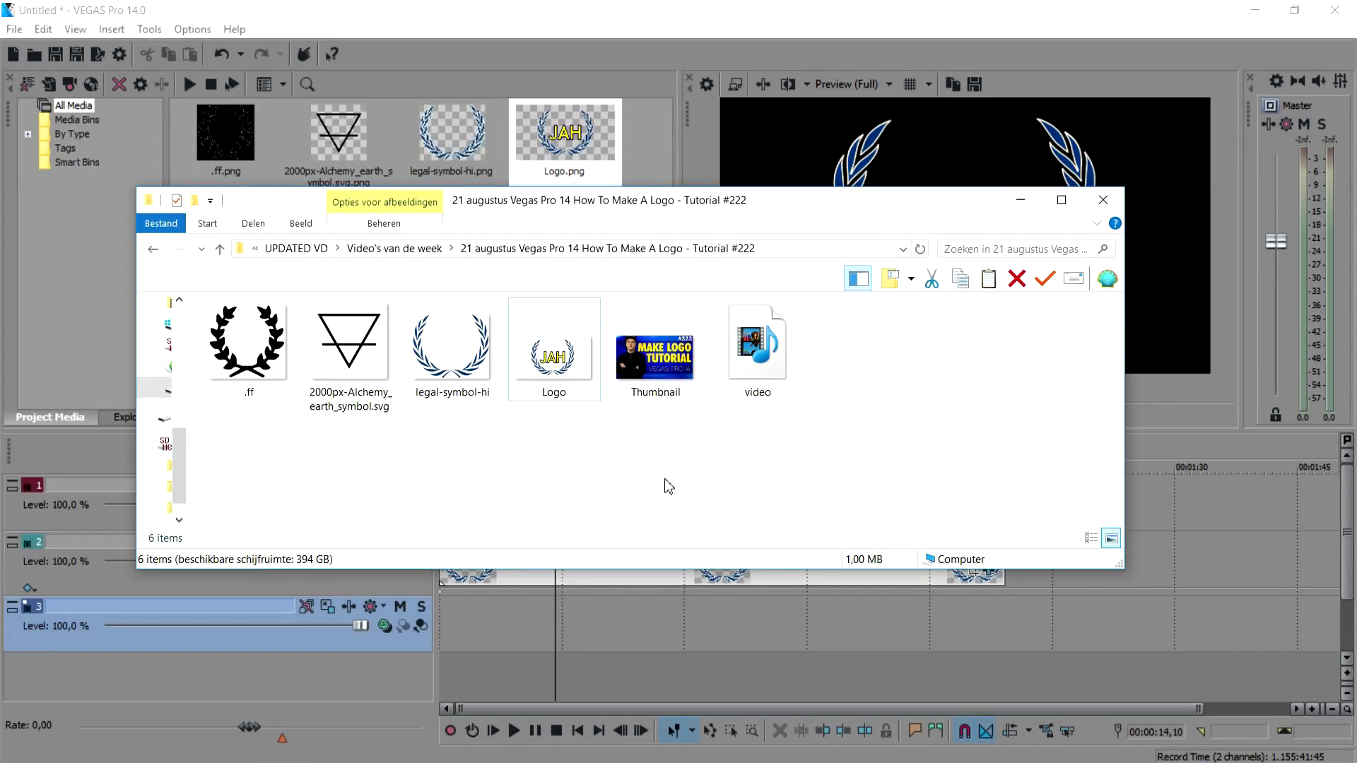